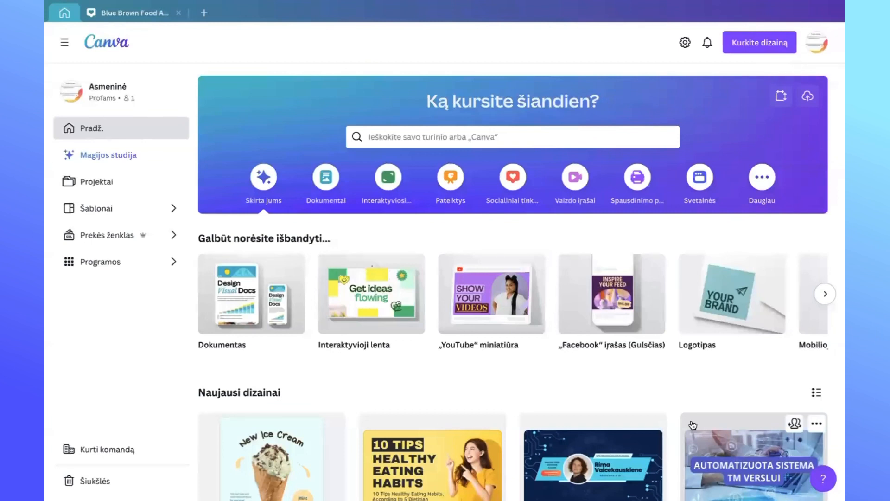
- Search the templates for "reklaminis skelbimas"
mouse_move(495, 295)
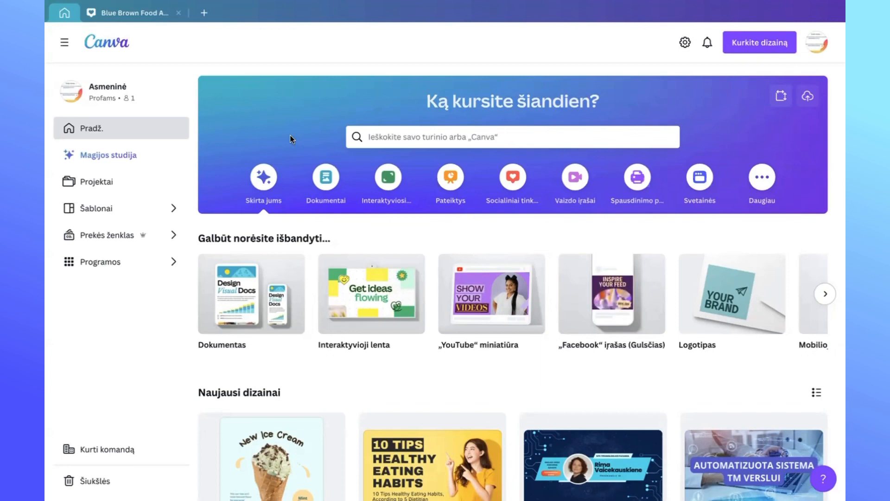
left_click(369, 138)
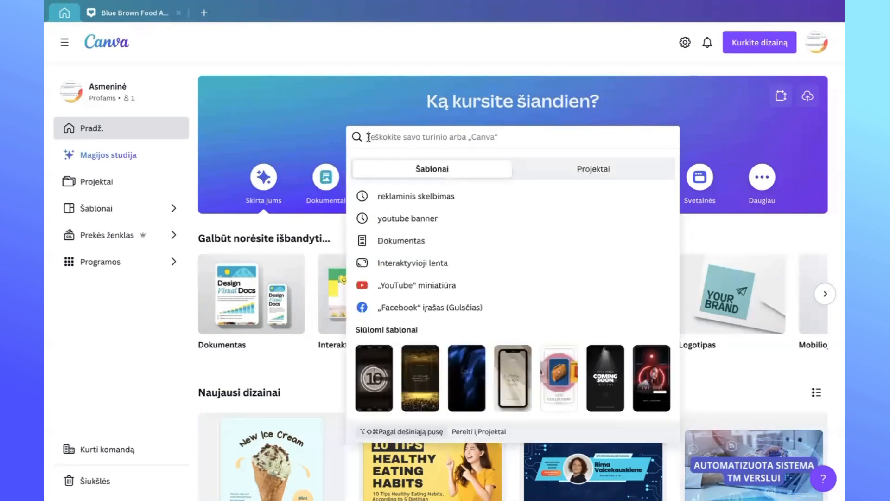
left_click(404, 198)
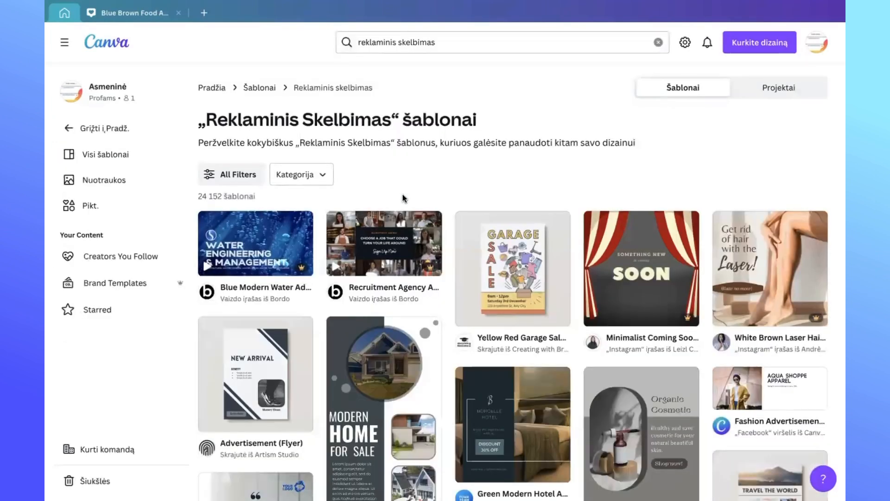
- Open the Orange Photo Advertisement Flyer template for customizing after previewing its flat design, and dismiss the flyer printing offer
scroll(450, 246, "down", 10)
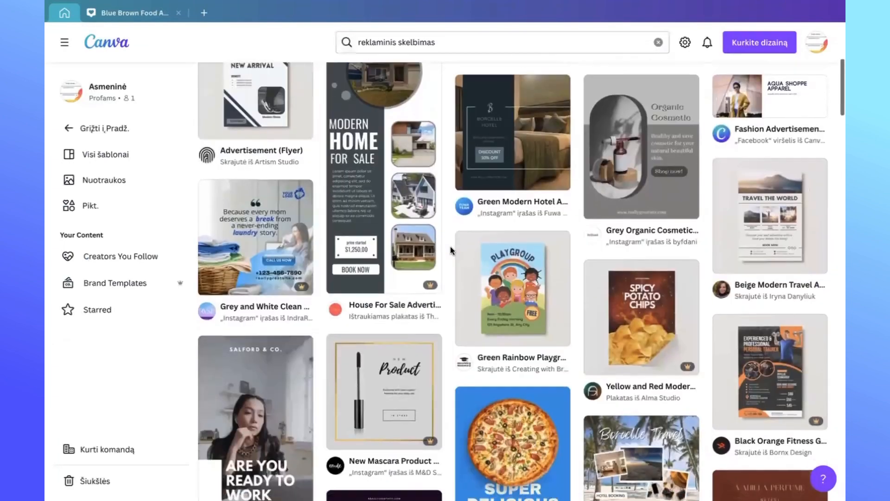
scroll(450, 246, "down", 8)
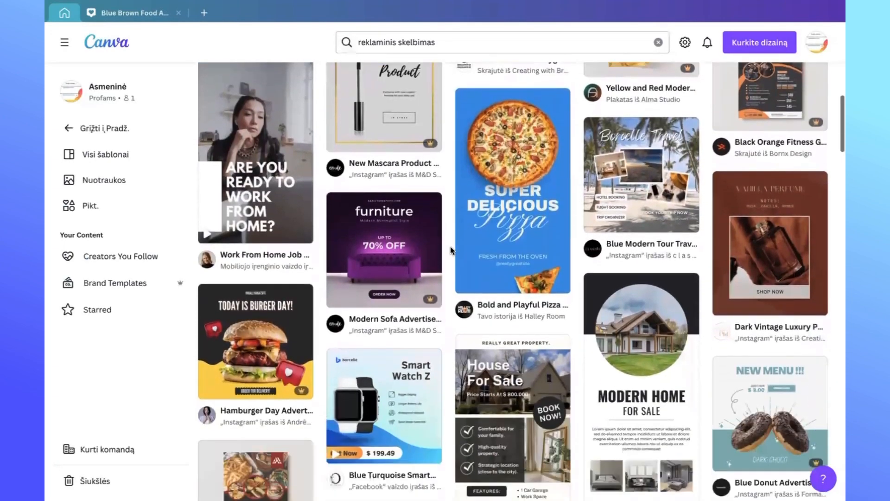
scroll(450, 246, "down", 5)
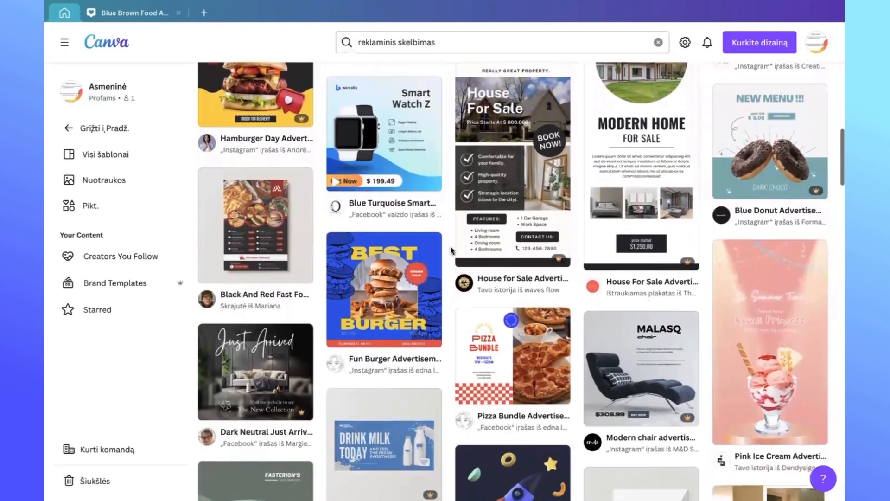
scroll(450, 247, "down", 10)
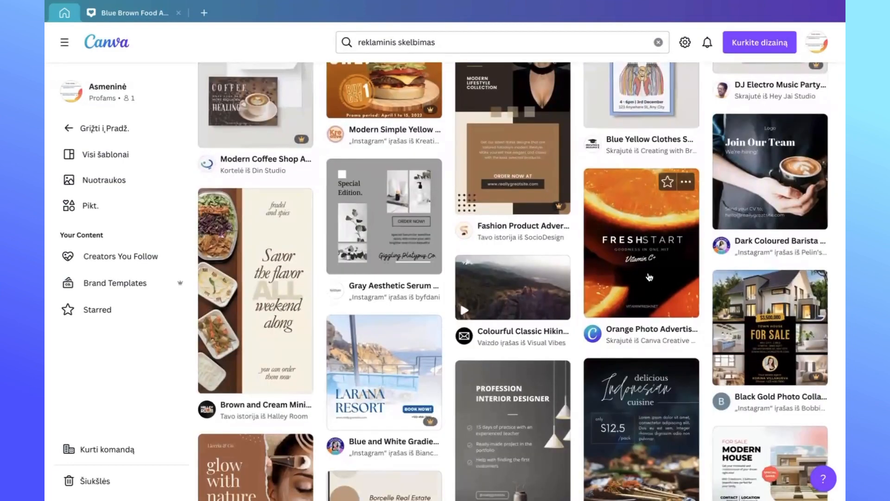
left_click(649, 274)
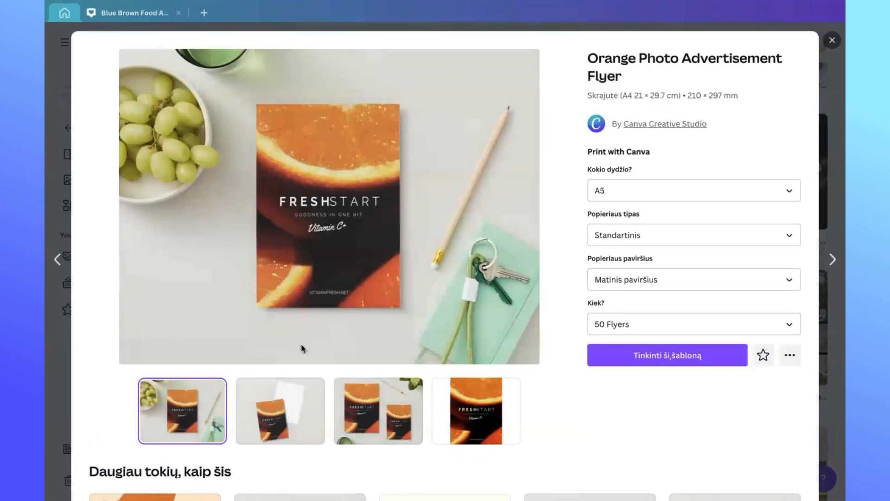
left_click(481, 422)
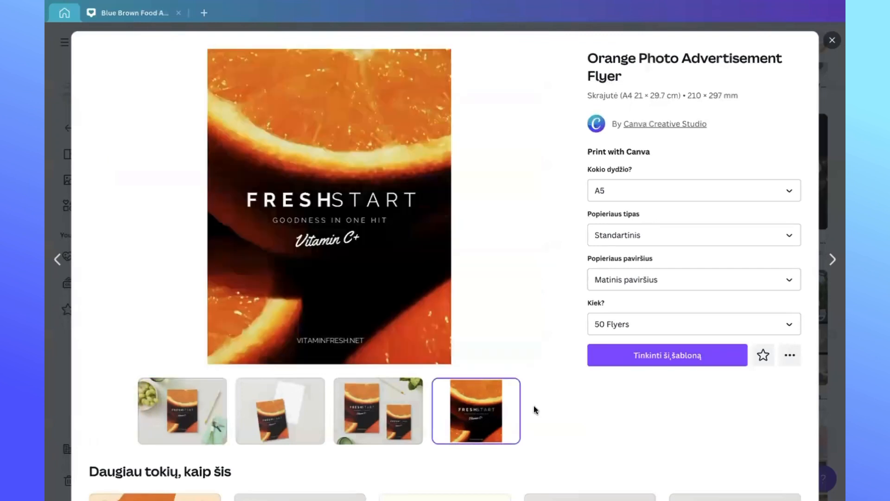
left_click(671, 358)
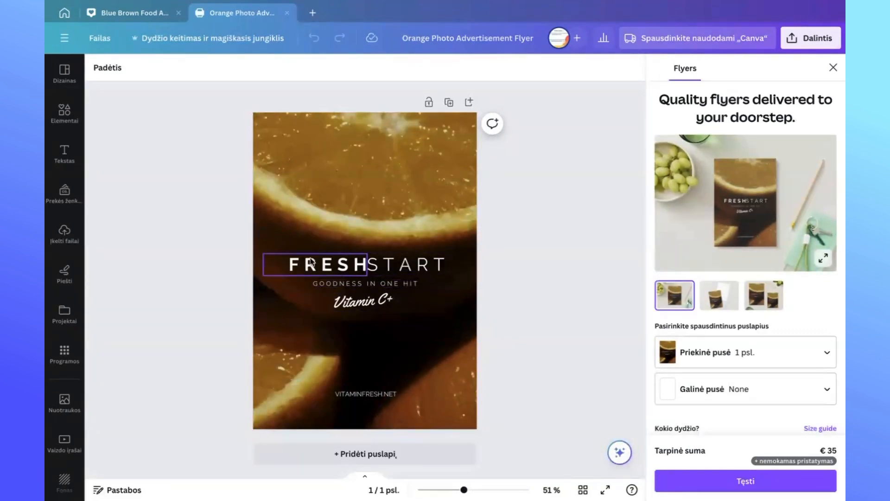
left_click(834, 68)
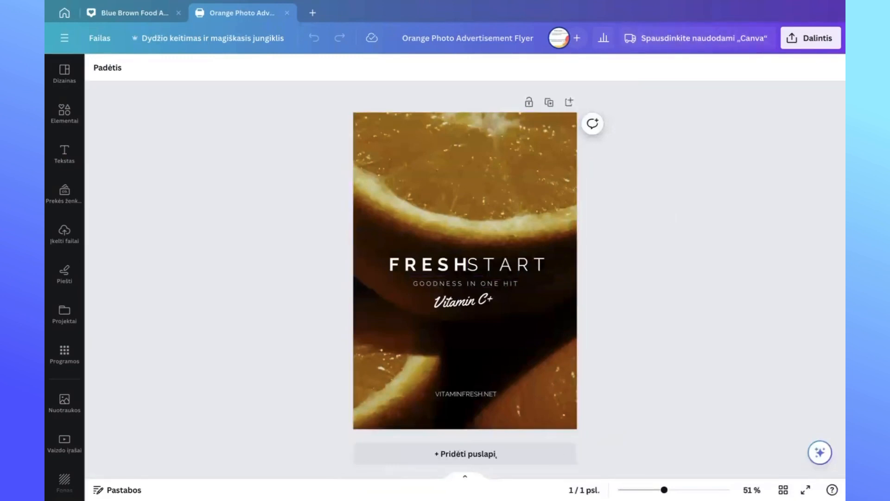
- Enlarge the flyer view to 61% and add a blank second page below the orange cover
left_click_drag(665, 490, 670, 490)
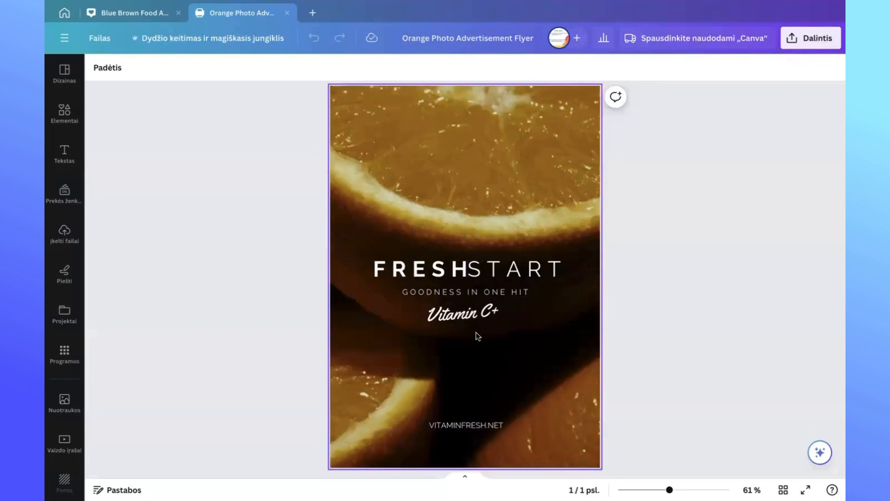
scroll(192, 282, "up", 1)
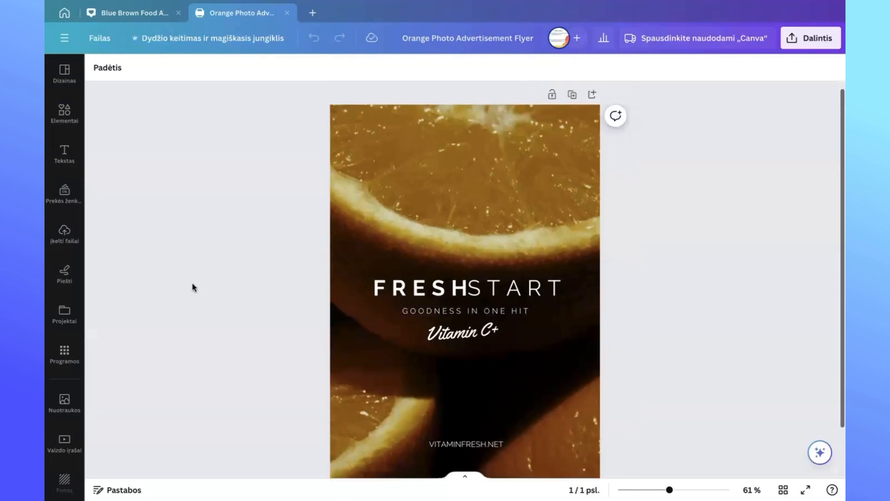
scroll(192, 283, "down", 2)
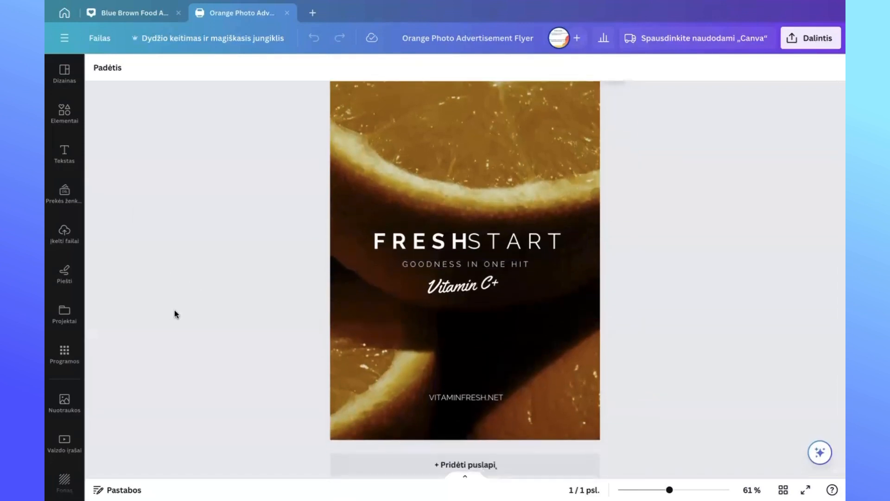
left_click(492, 463)
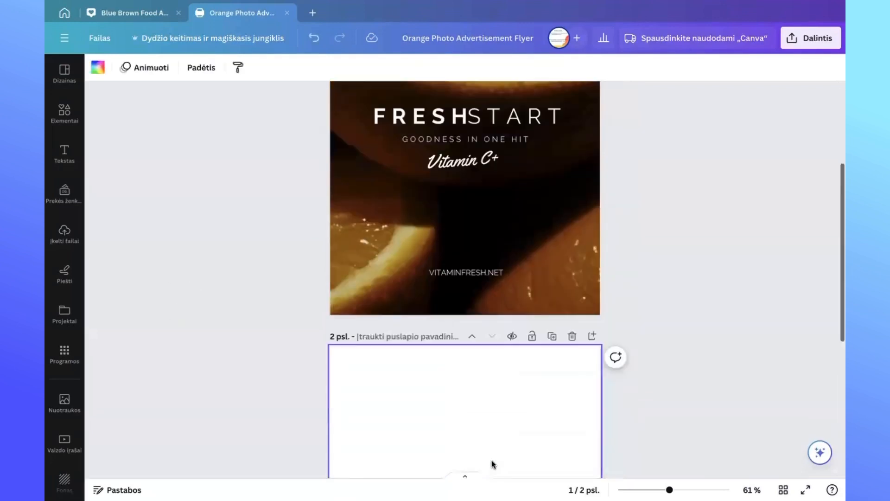
- Show the suggested A4 flyer templates alongside the blank second page
left_click(60, 72)
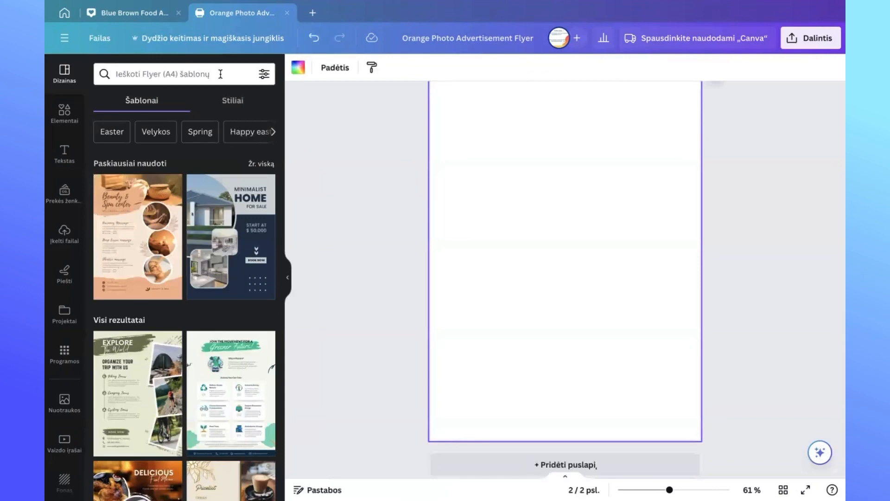
scroll(431, 210, "up", 2)
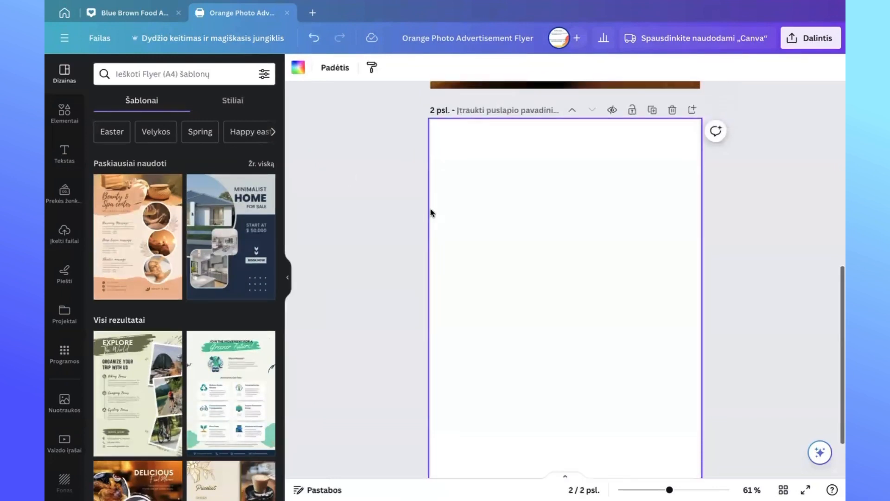
scroll(431, 212, "down", 1)
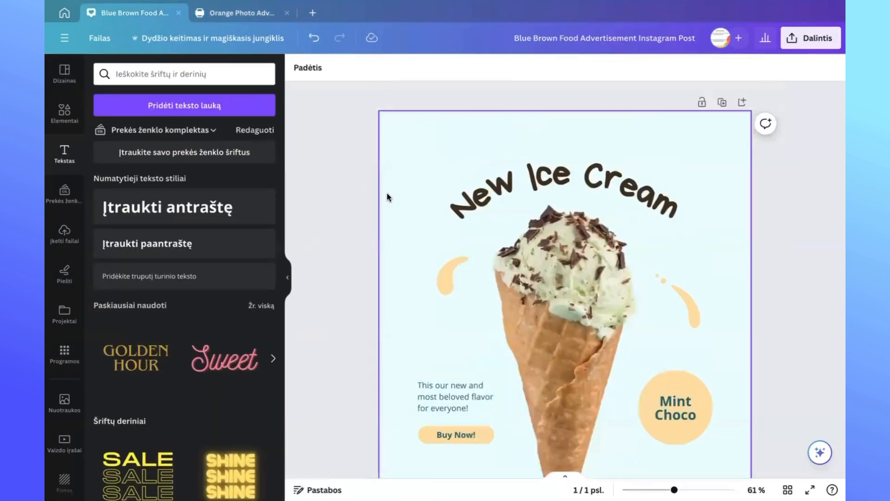
- Add a second page to the Blue Brown Food Advertisement Instagram Post design, below the ice cream page
scroll(387, 193, "down", 1)
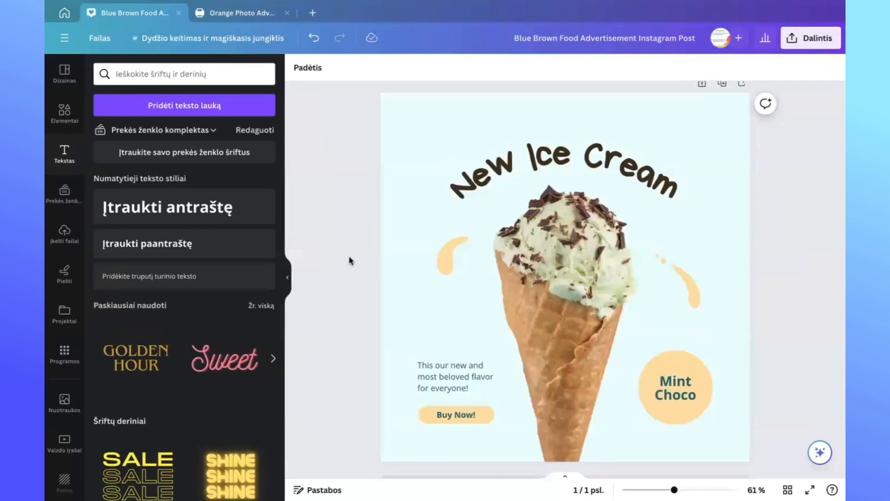
scroll(483, 313, "down", 2)
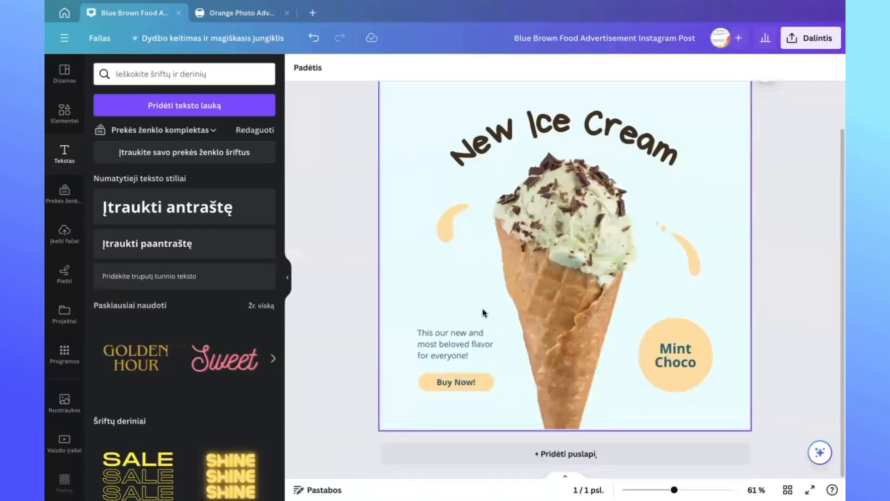
left_click(570, 454)
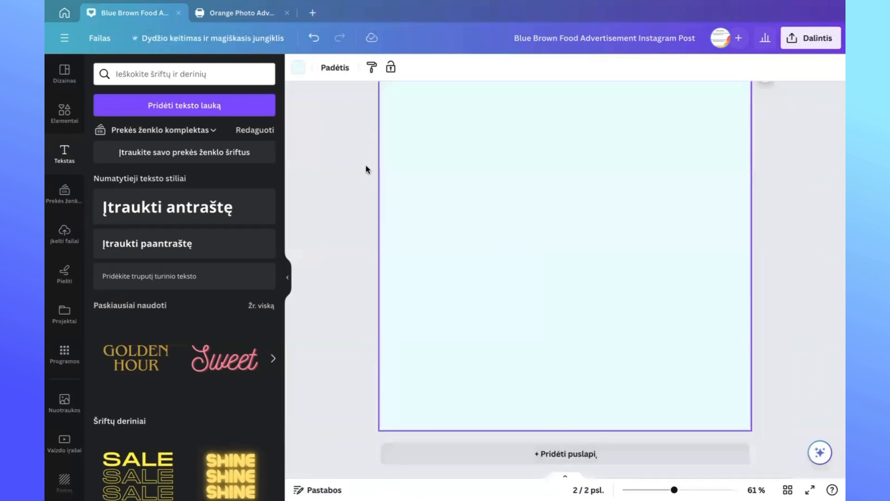
- Set the second page's background to the white brand color #fdfefe
left_click(299, 69)
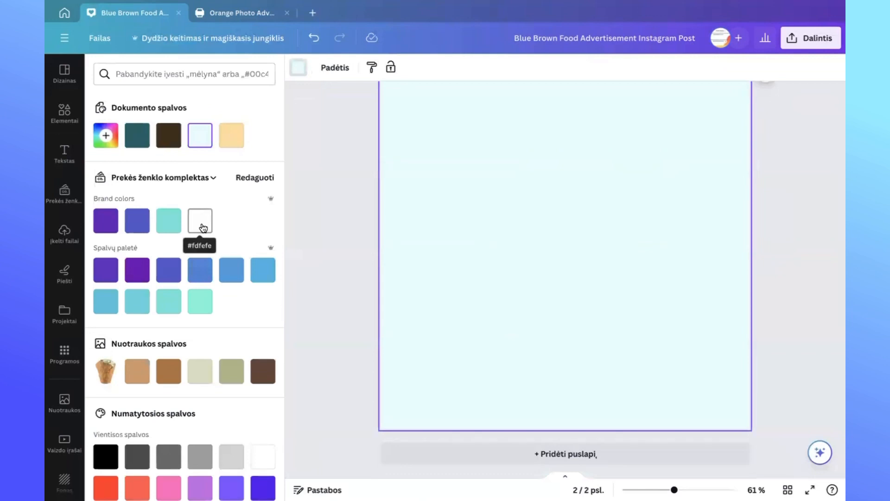
left_click(203, 225)
left_click(315, 213)
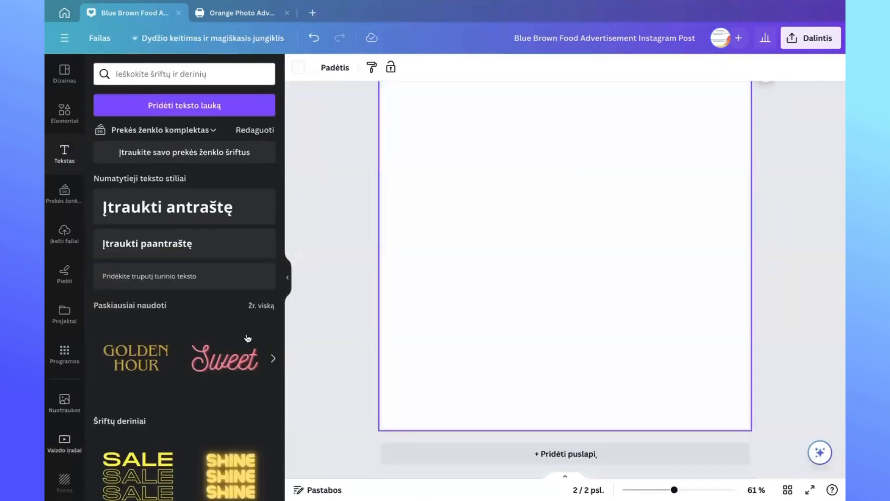
- Replace the old photo search with a search for "Spurgos" in the photo library
scroll(334, 292, "up", 1)
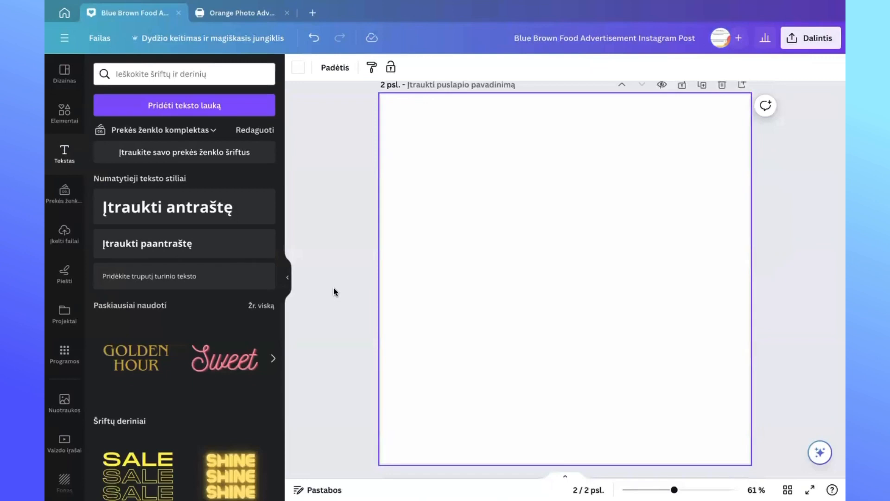
left_click(64, 405)
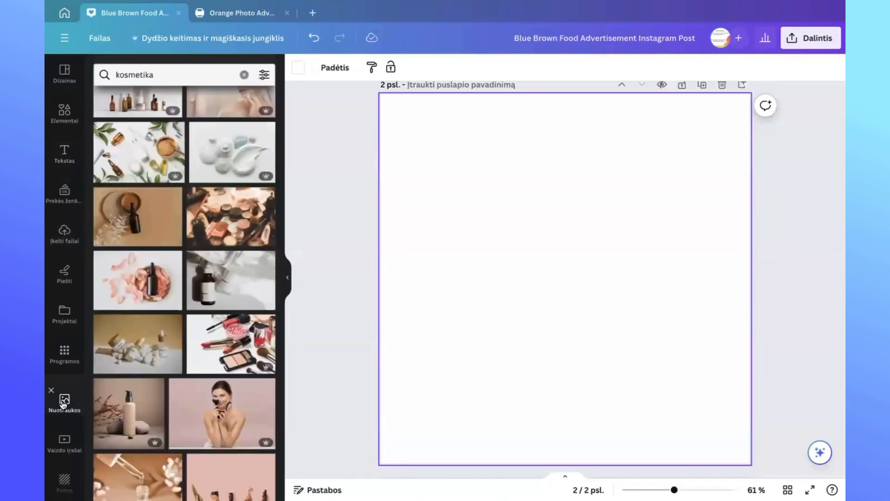
left_click(243, 74)
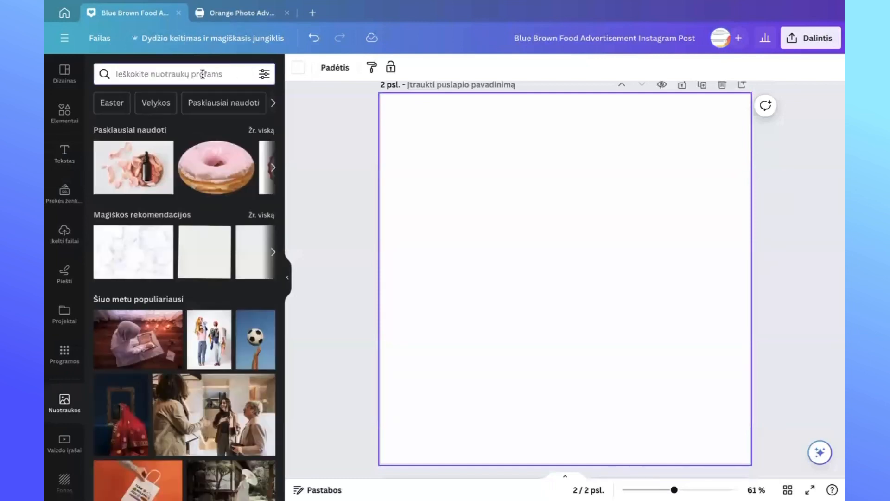
type("Sp")
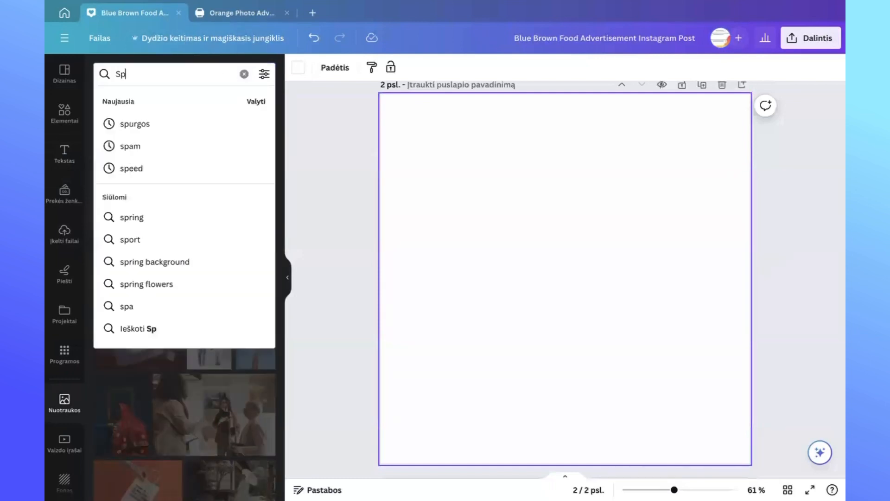
type("urgos")
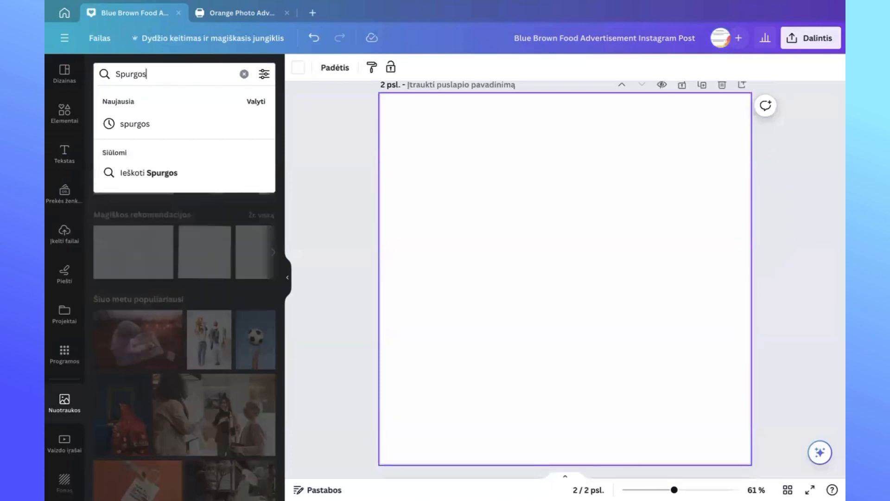
key("Return")
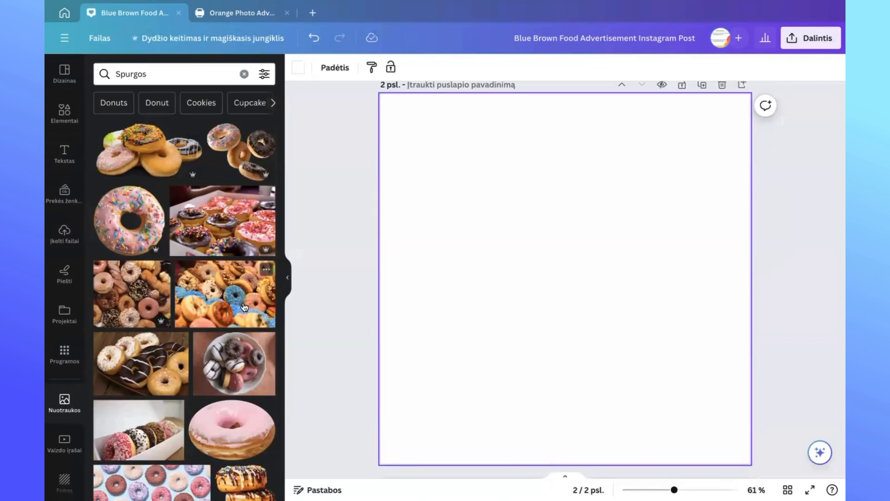
- Try the photo of glazed and chocolate donuts on a wooden table on the second page, and delete it
scroll(242, 307, "down", 2)
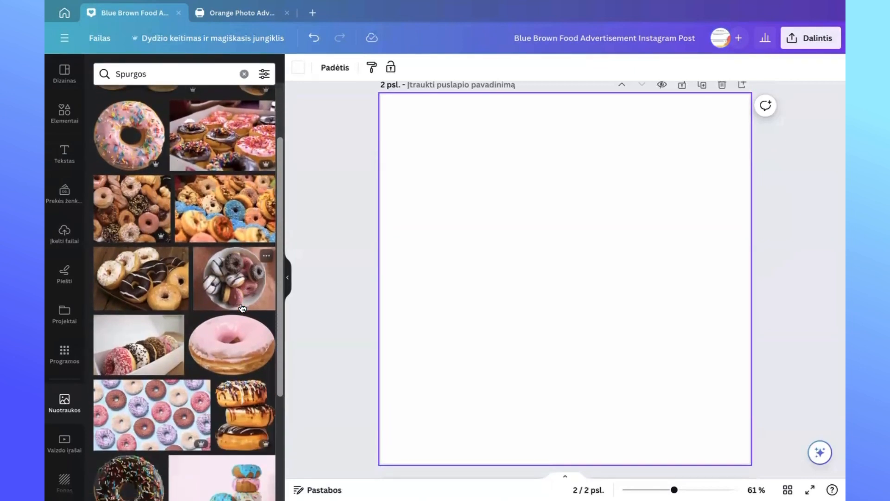
left_click(136, 286)
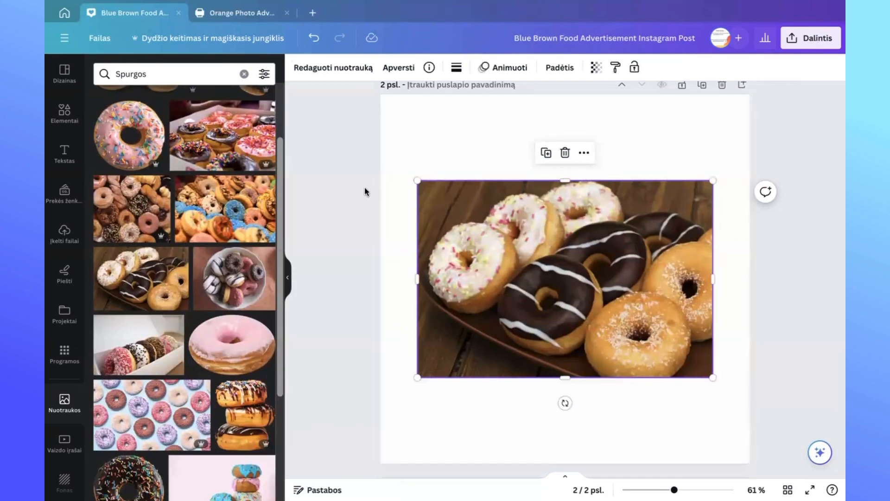
left_click(565, 153)
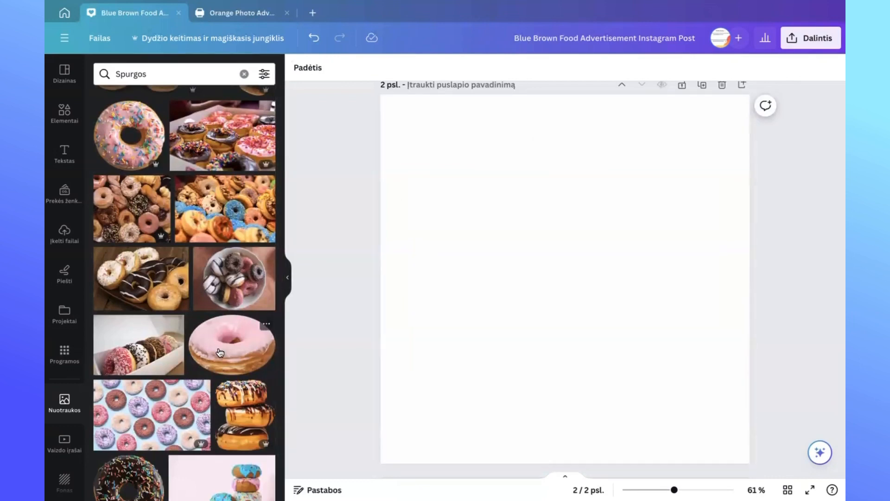
- Add the single pink-glazed donut photo from the "Spurgos" results to the second page and move it slightly down
scroll(220, 353, "down", 10)
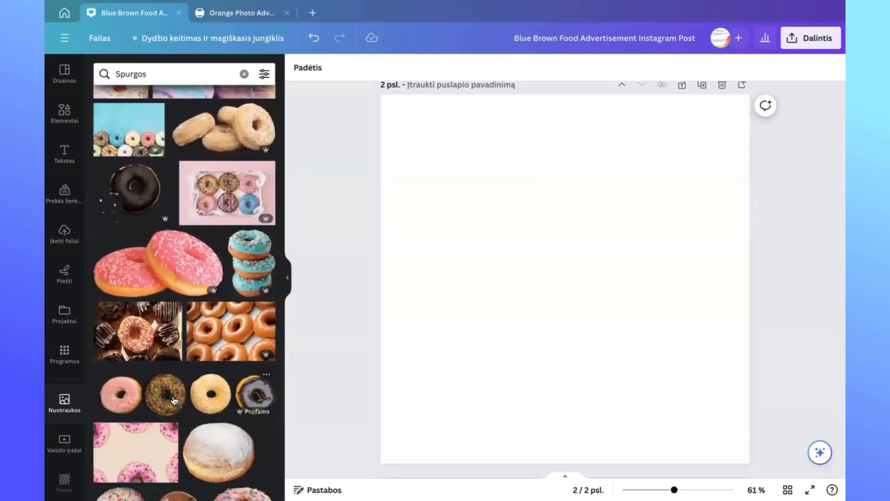
scroll(175, 399, "down", 5)
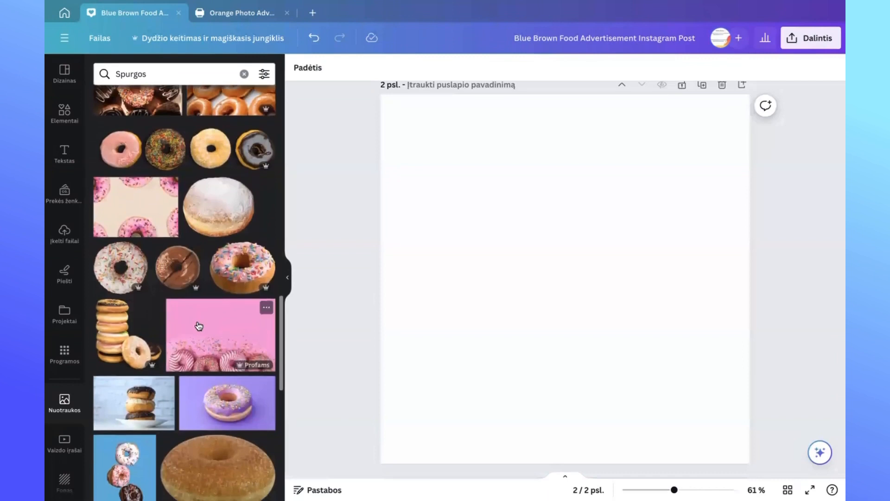
scroll(239, 413, "down", 5)
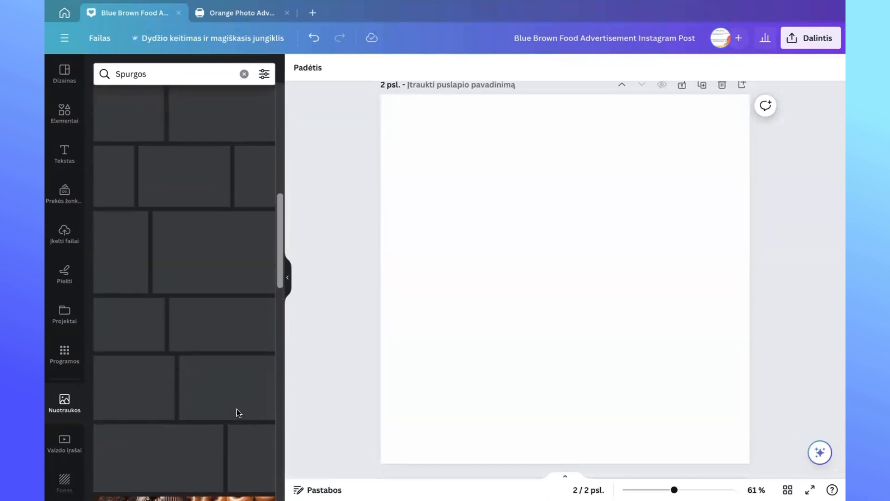
scroll(239, 413, "up", 7)
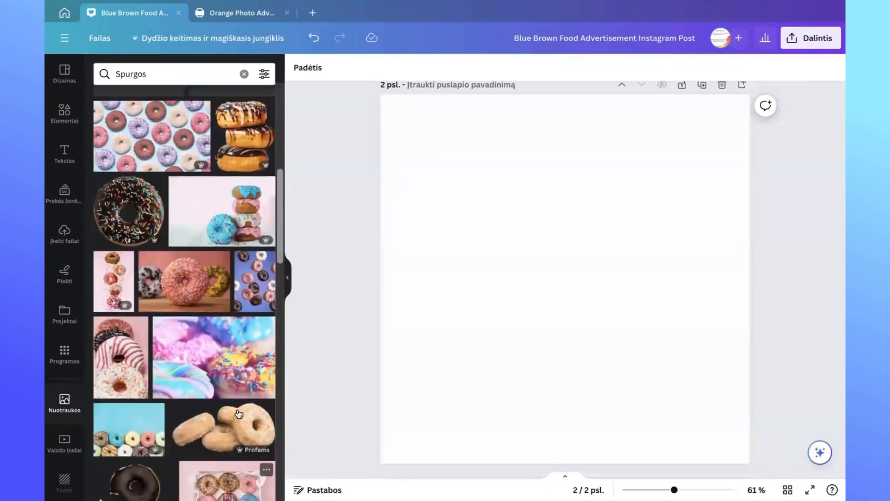
scroll(238, 413, "up", 1)
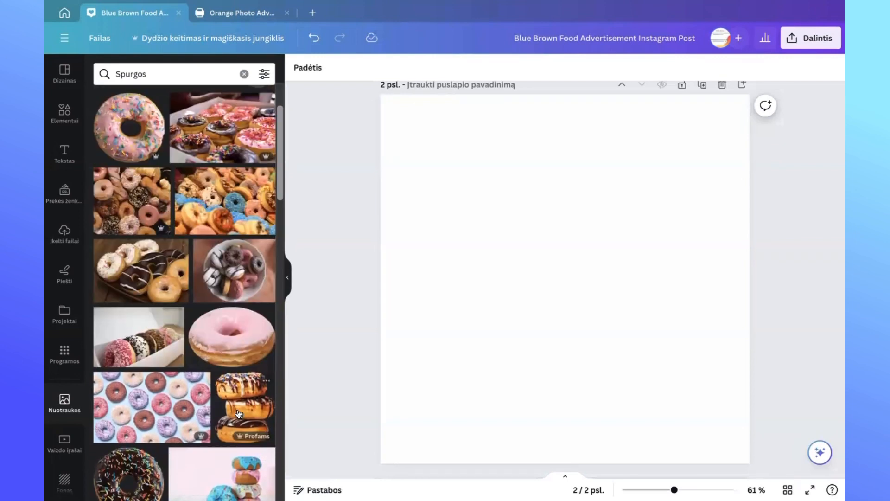
left_click(230, 339)
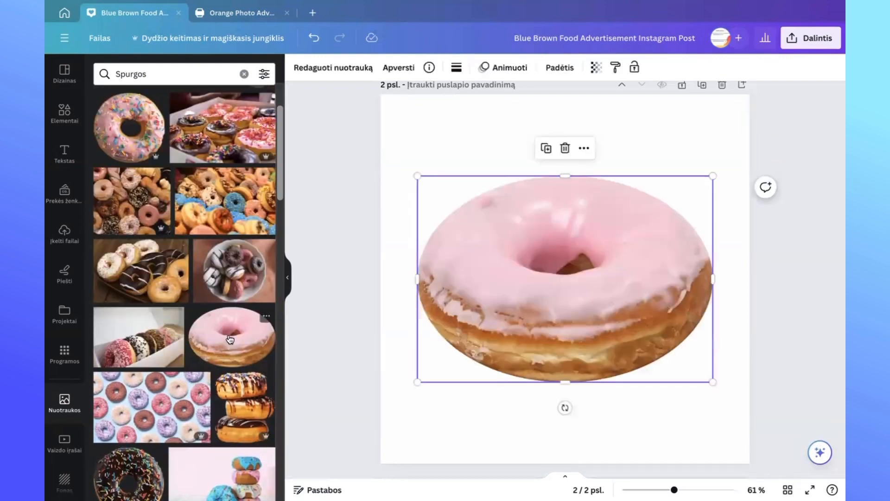
left_click(534, 379)
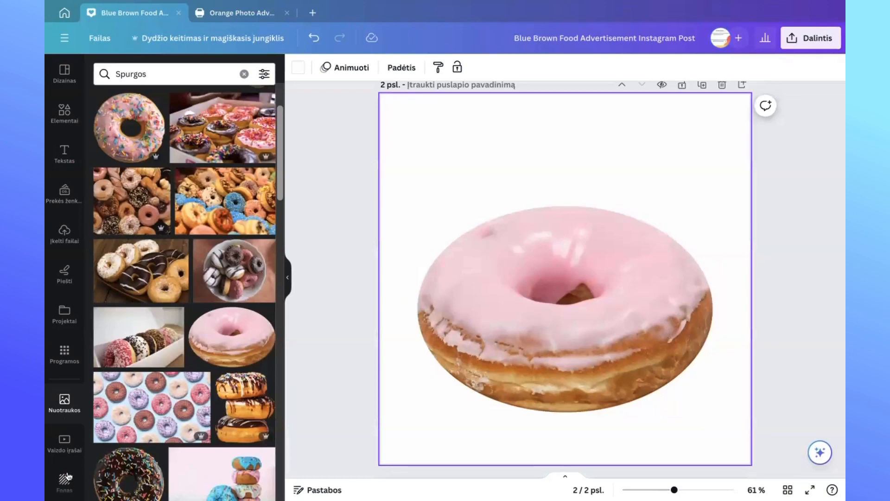
scroll(68, 477, "down", 1)
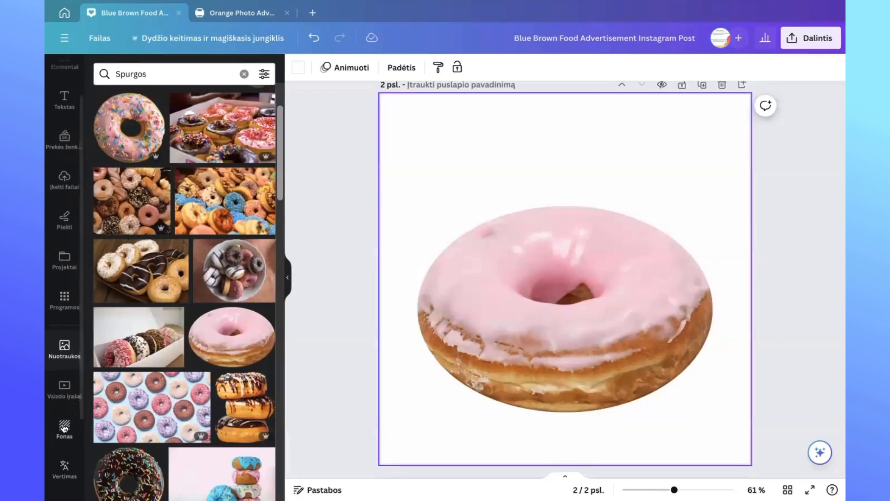
left_click(65, 428)
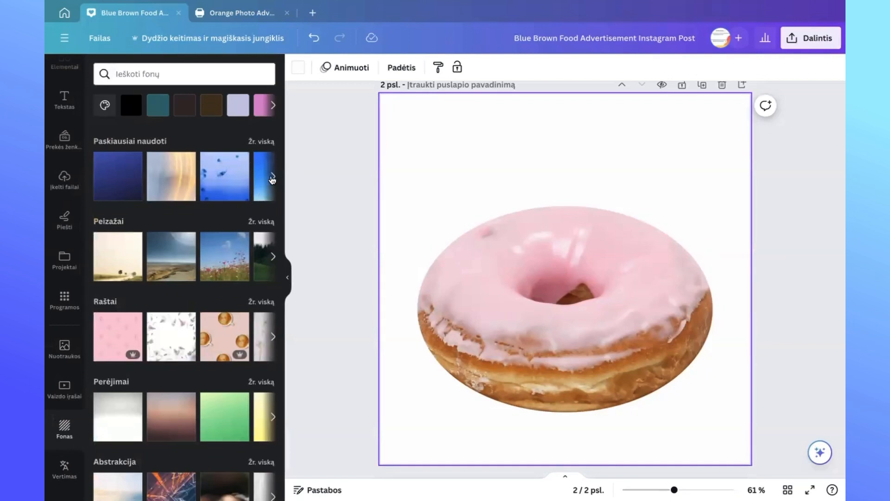
left_click(273, 178)
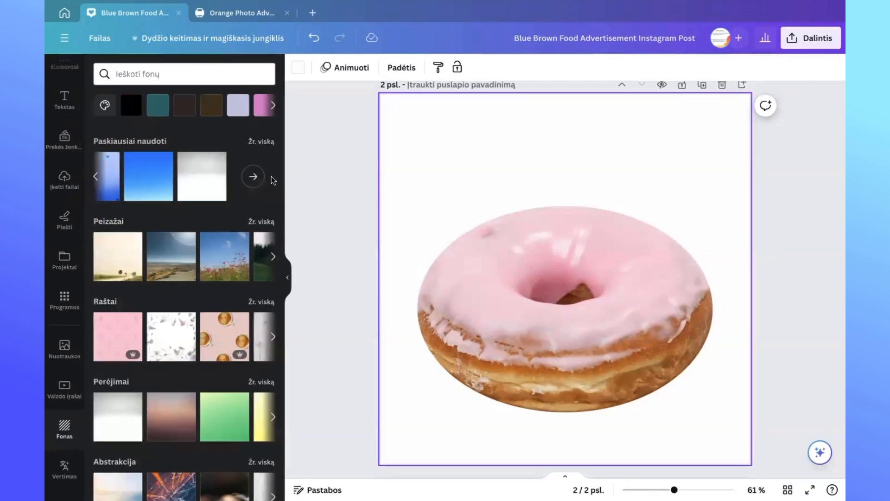
left_click(342, 165)
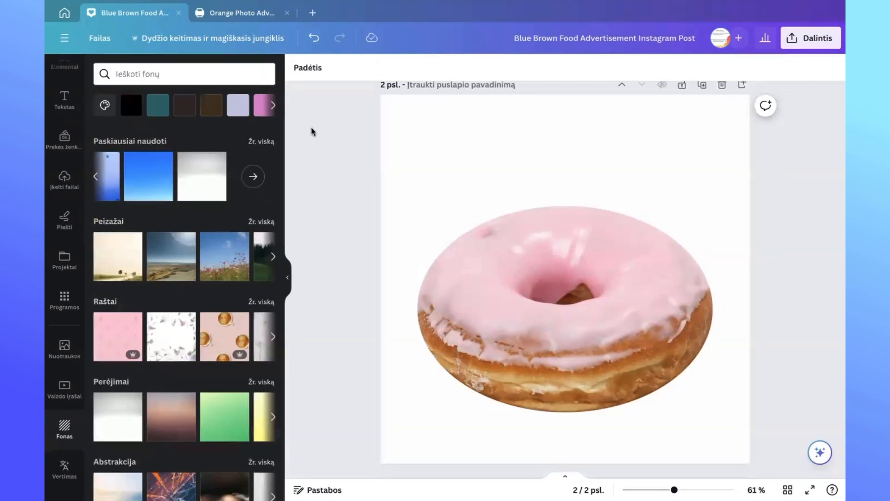
- Set the second page's background to the yellow-to-orange default gradient
left_click(464, 167)
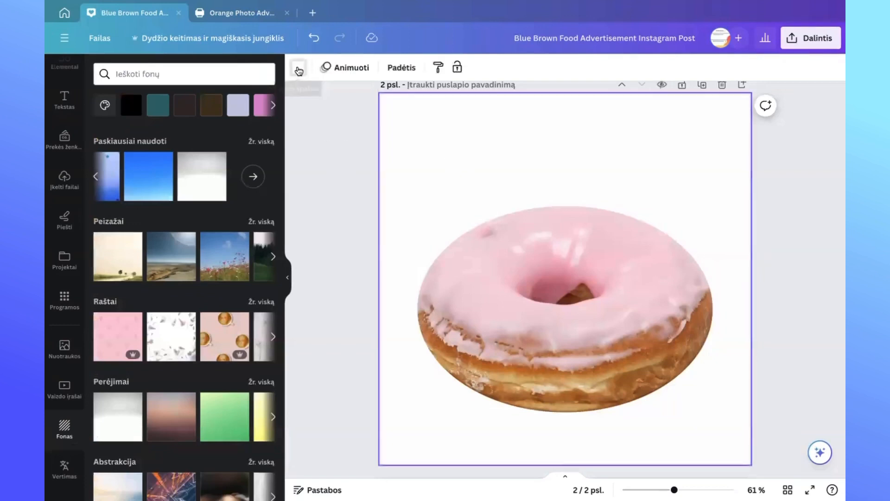
left_click(299, 70)
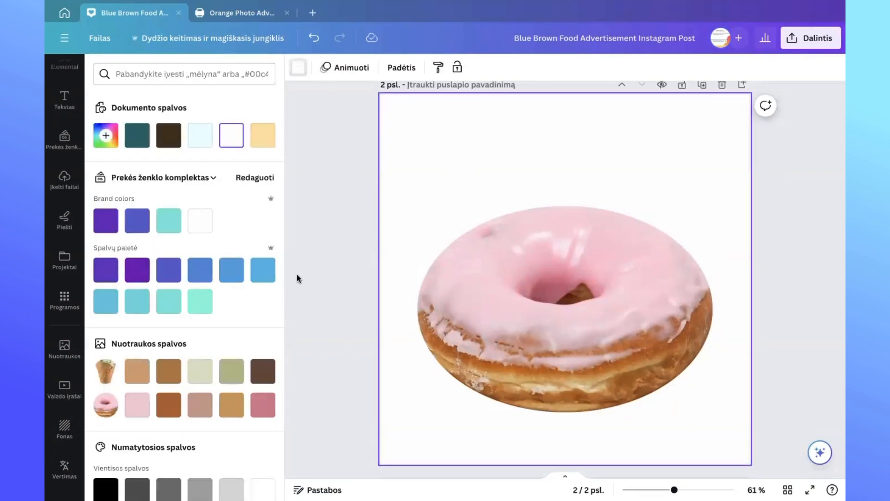
scroll(297, 274, "down", 1)
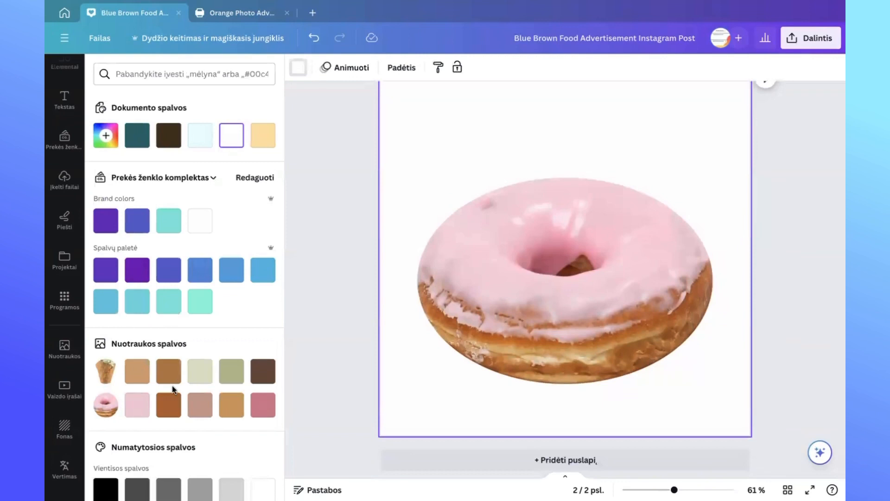
scroll(172, 386, "down", 5)
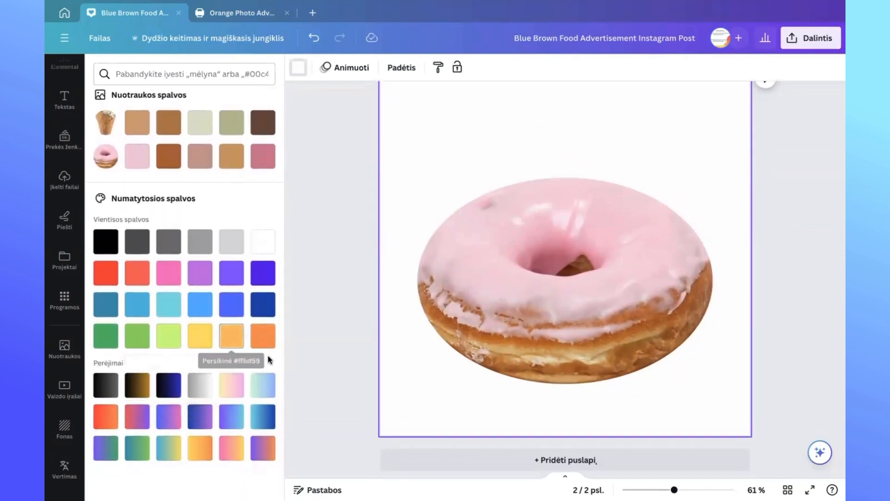
left_click(201, 454)
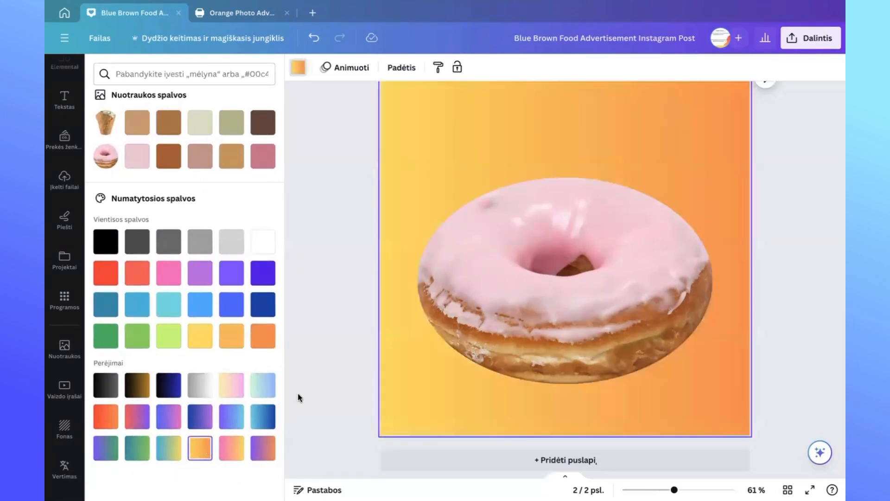
- Move the donut photo further down the second page, leaving more empty space above it
scroll(311, 392, "up", 2)
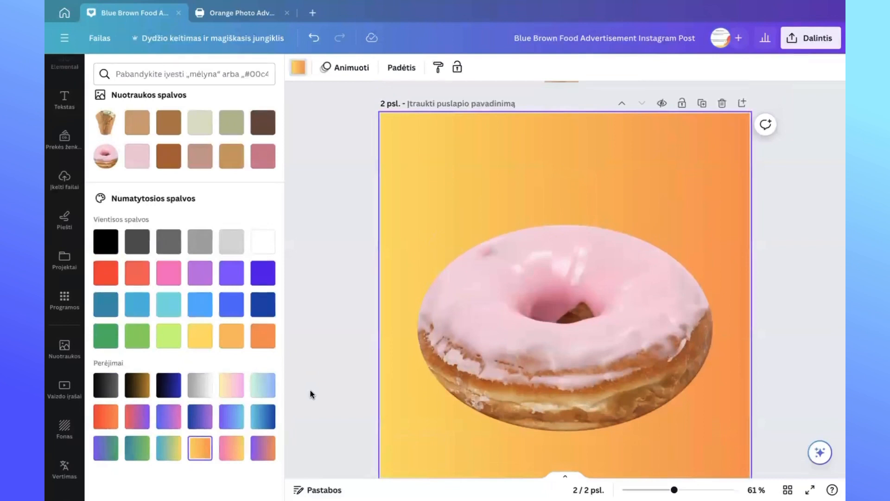
left_click(514, 368)
left_click_drag(514, 369, 514, 383)
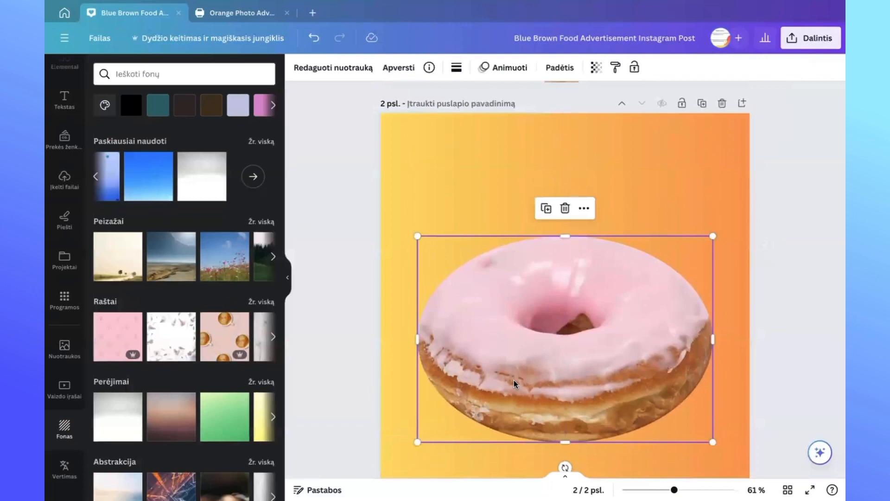
left_click(318, 377)
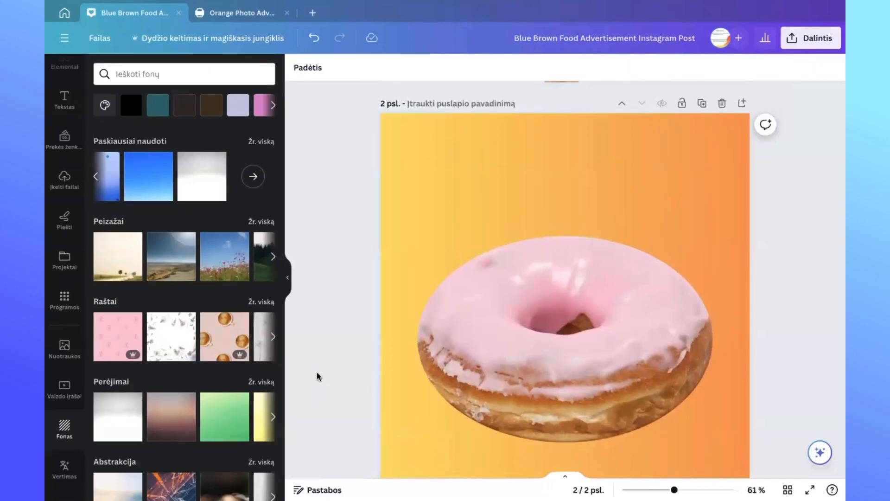
left_click(577, 334)
left_click_drag(577, 334, 577, 342)
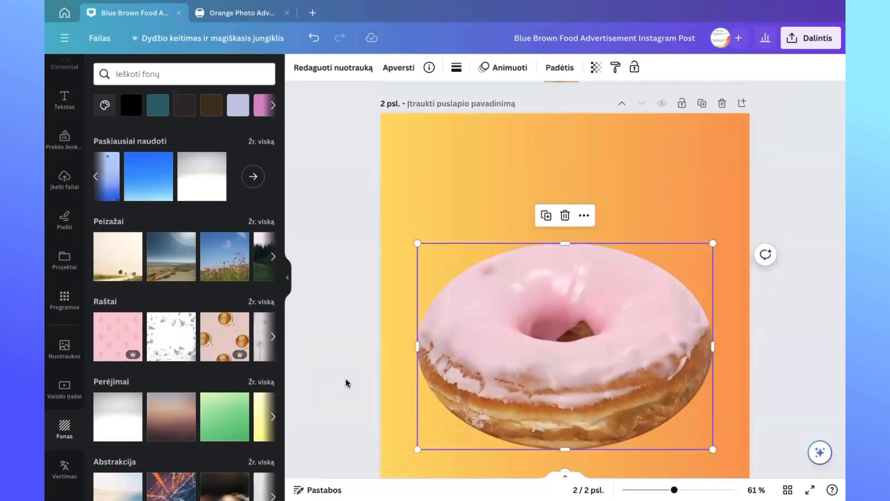
scroll(347, 383, "down", 1)
left_click(396, 334)
scroll(395, 334, "up", 1)
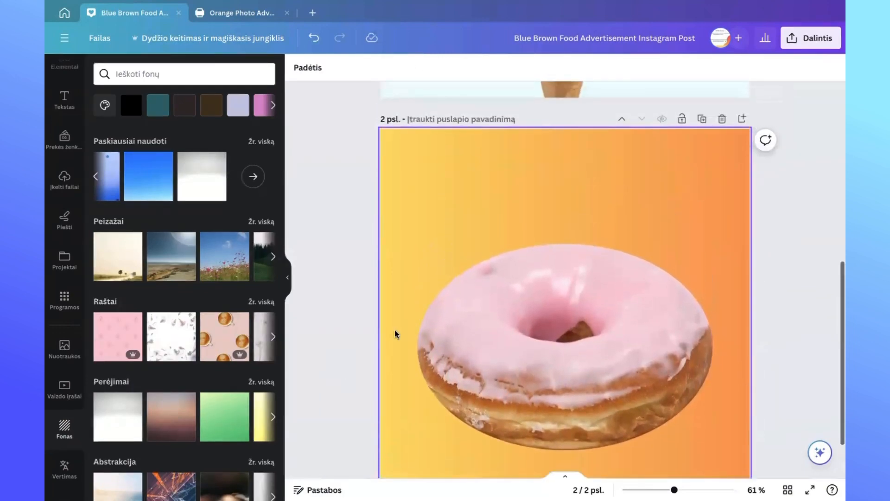
- Add a heading reading "NAUJIENA" to the second page and place it above the donut
left_click(65, 100)
left_click(168, 212)
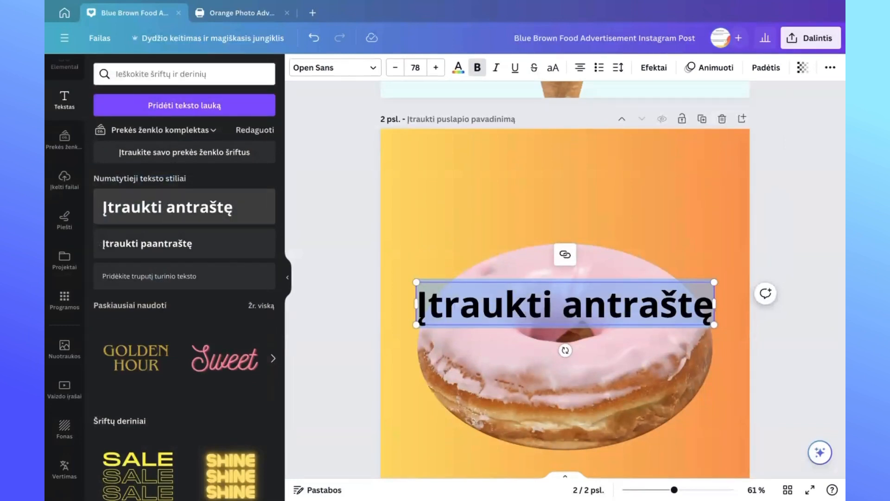
type("NAUJIENA")
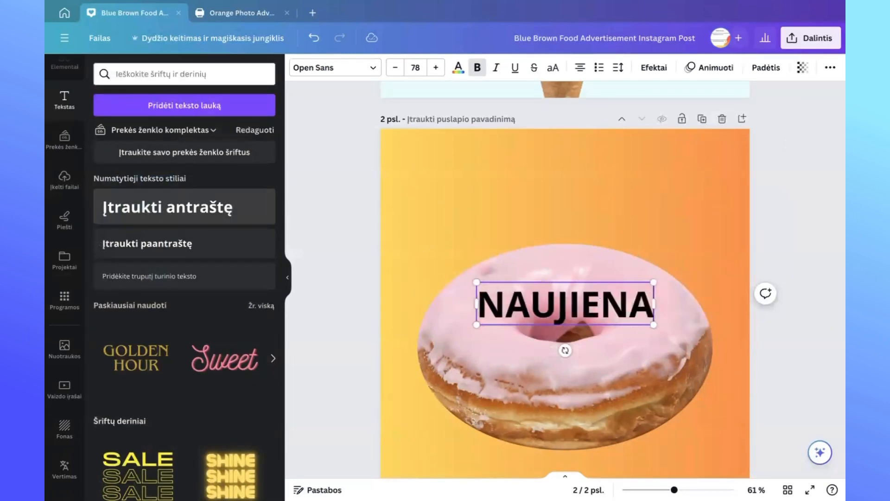
key("Escape")
left_click(578, 300)
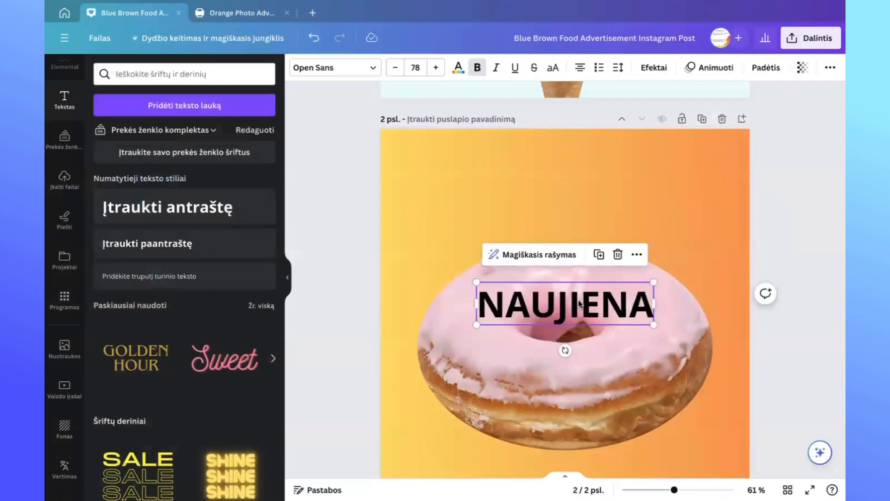
left_click_drag(578, 299, 574, 199)
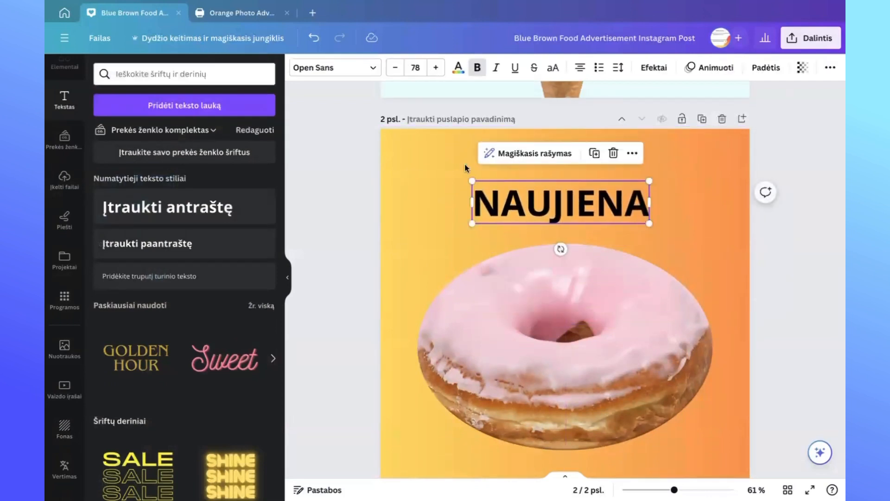
- Try the tan and brown donut photo colors on the NAUJIENA heading, and settle on the photo's dark rose pink
left_click(458, 75)
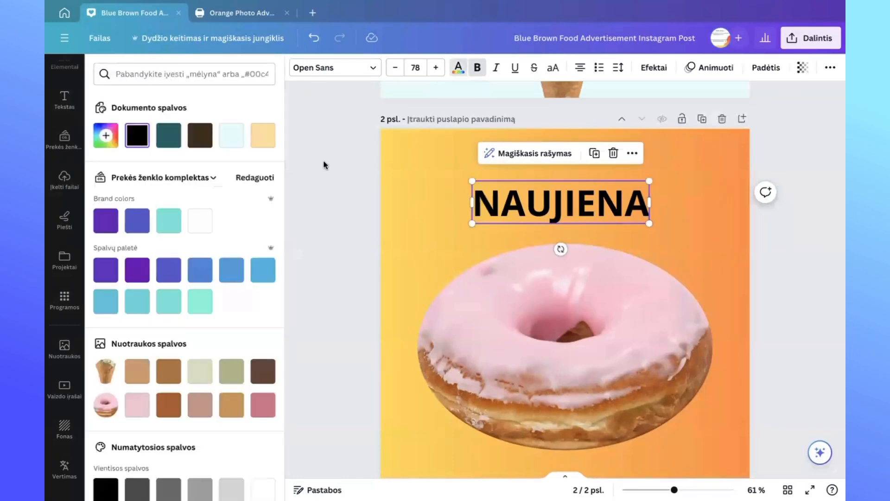
scroll(353, 286, "down", 3)
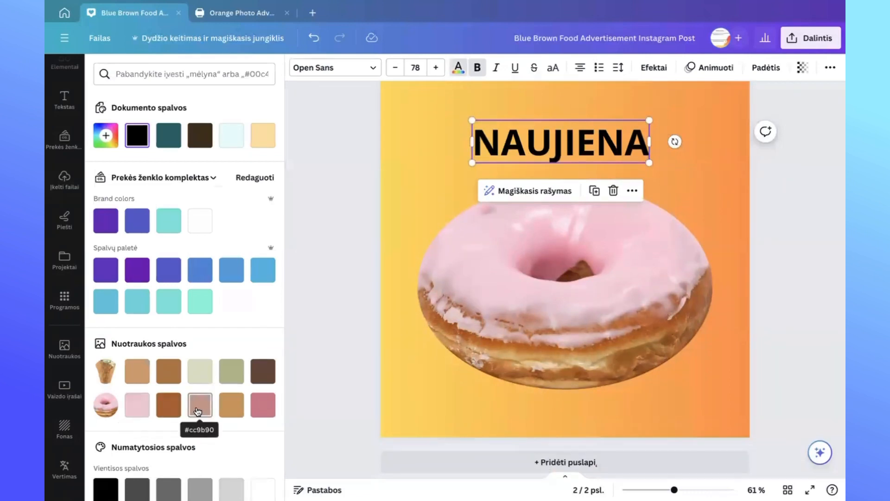
left_click(266, 412)
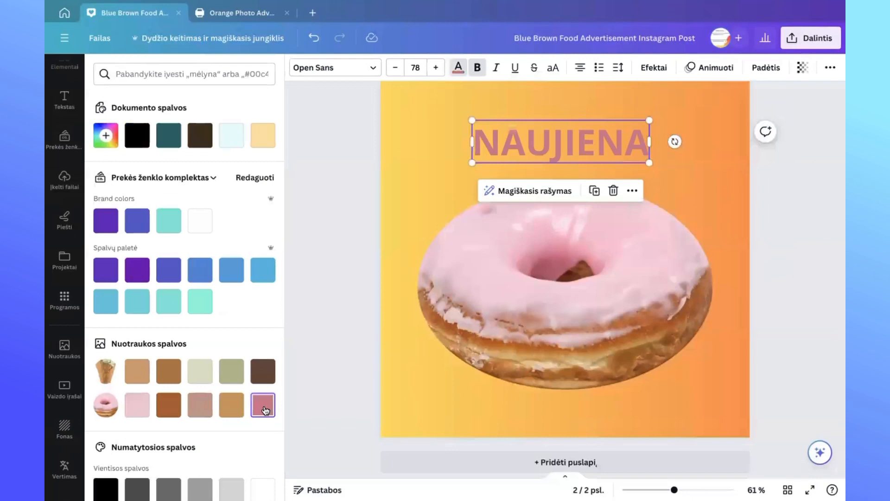
left_click(235, 407)
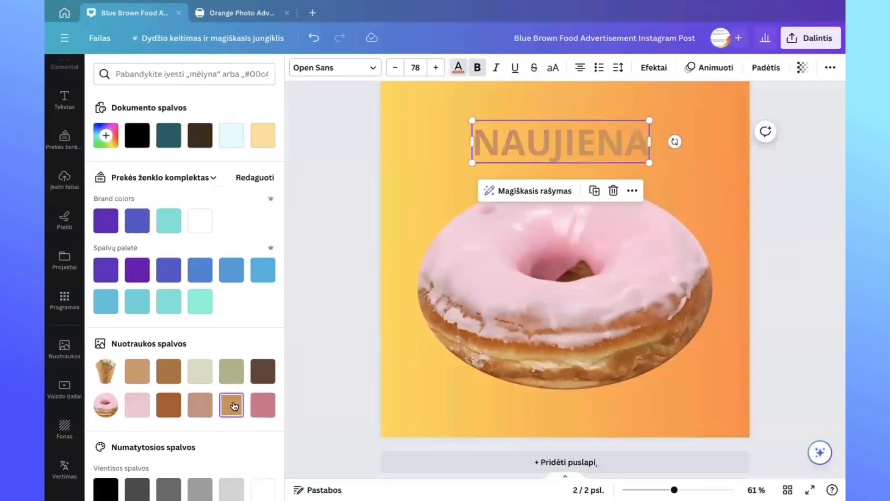
left_click(166, 406)
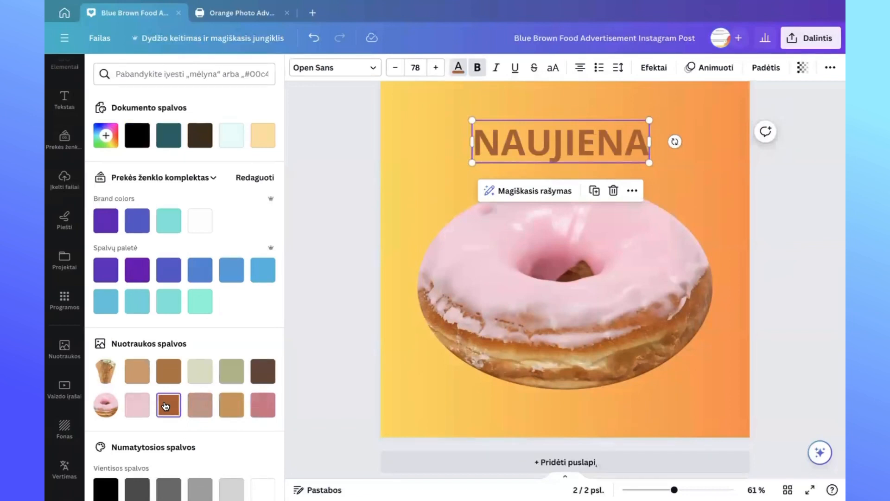
left_click(266, 409)
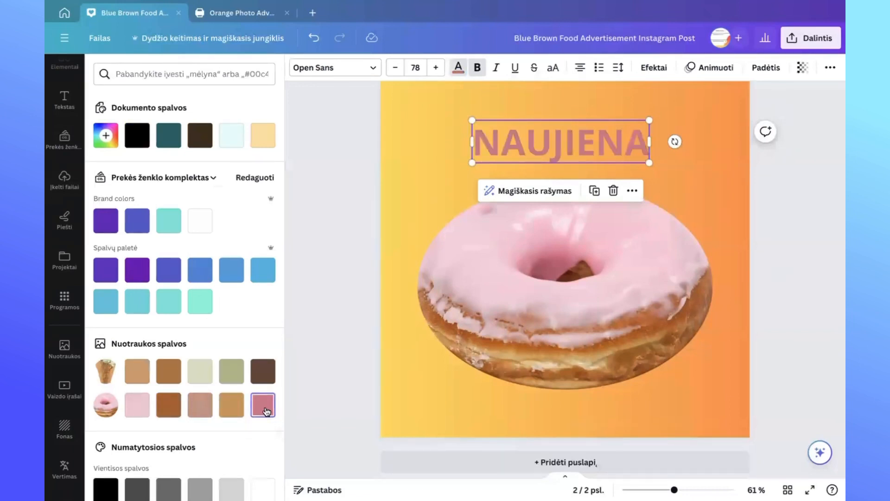
- Append an exclamation mark to the heading so it reads "NAUJIENA!"
scroll(328, 379, "up", 3)
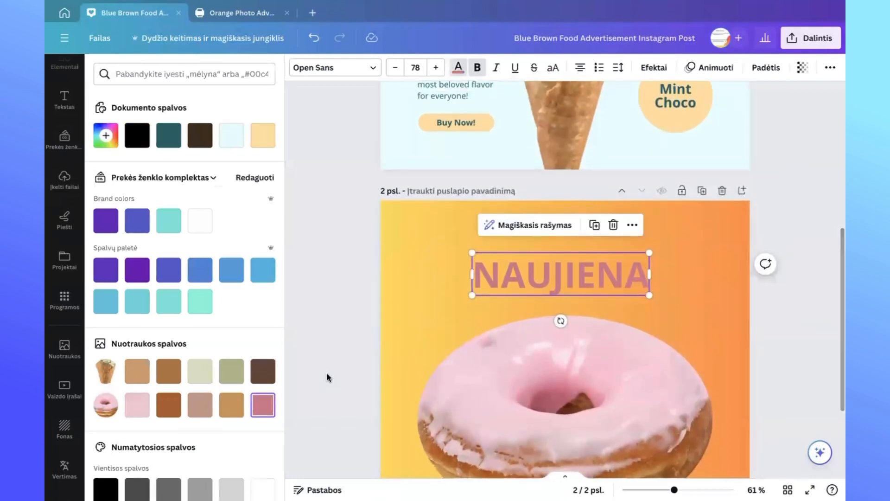
left_click(645, 270)
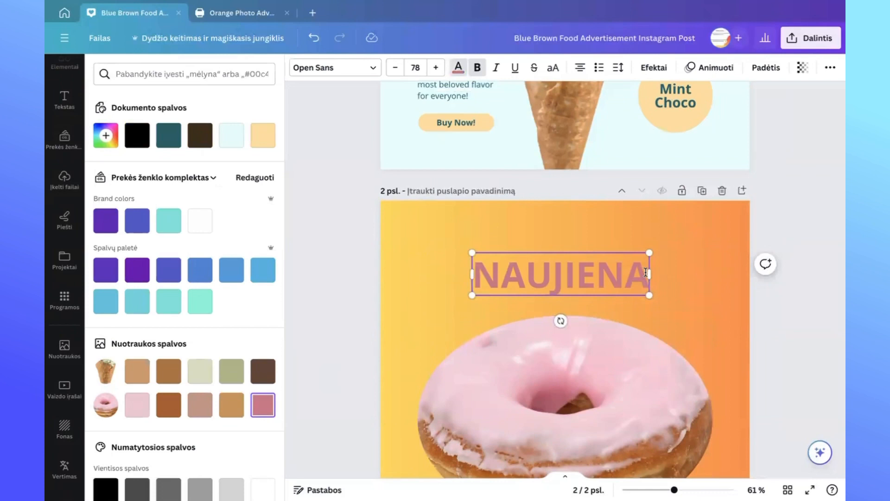
type("!")
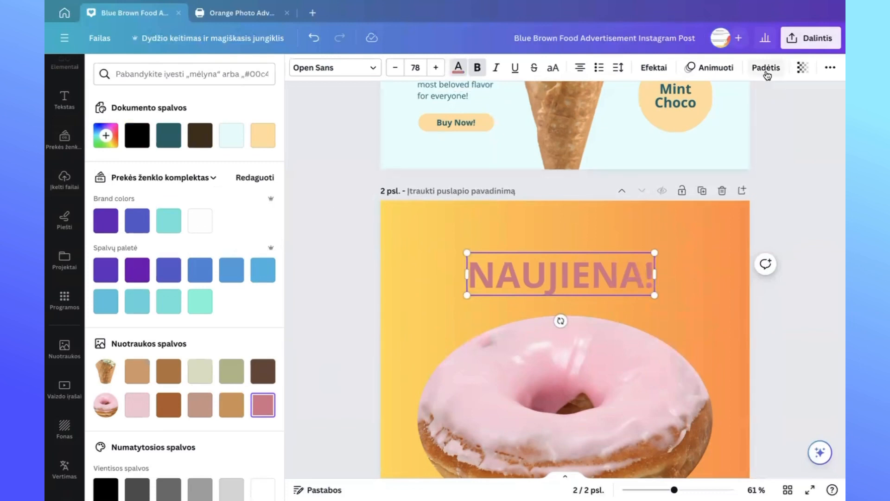
- Apply the outline text effect (Apvesti) to the NAUJIENA! heading with its default thickness and dark red color
left_click(659, 68)
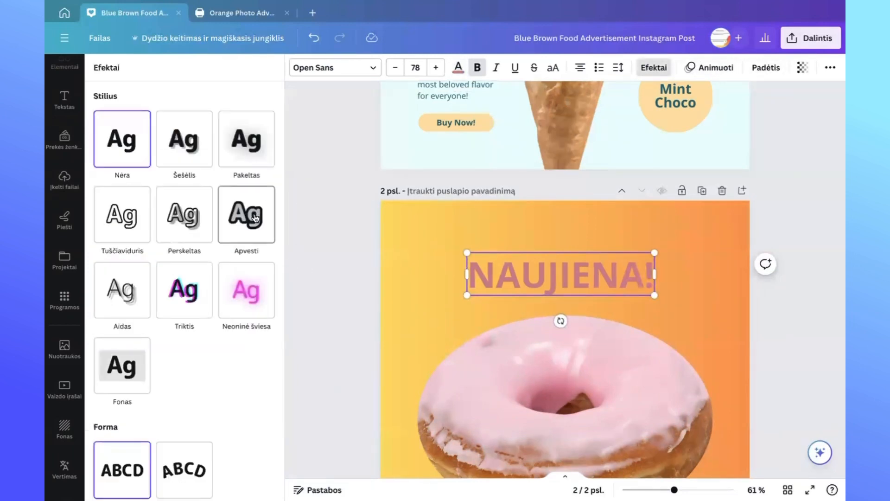
left_click(254, 219)
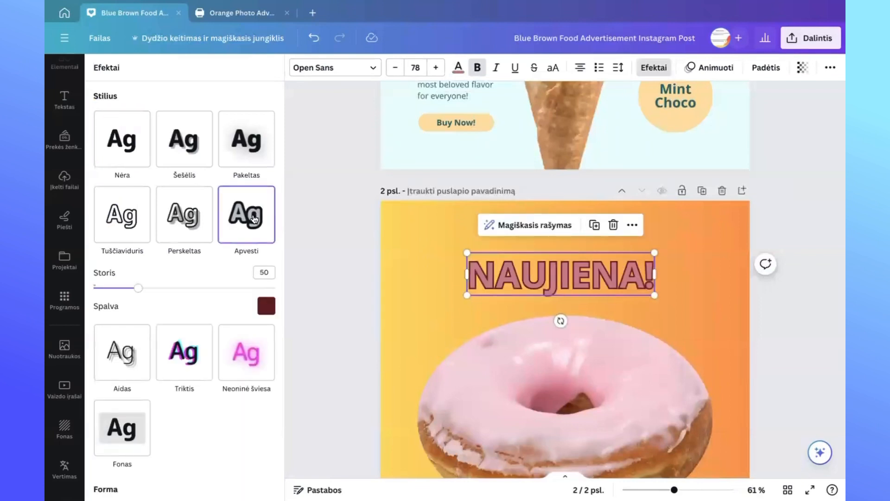
left_click(336, 285)
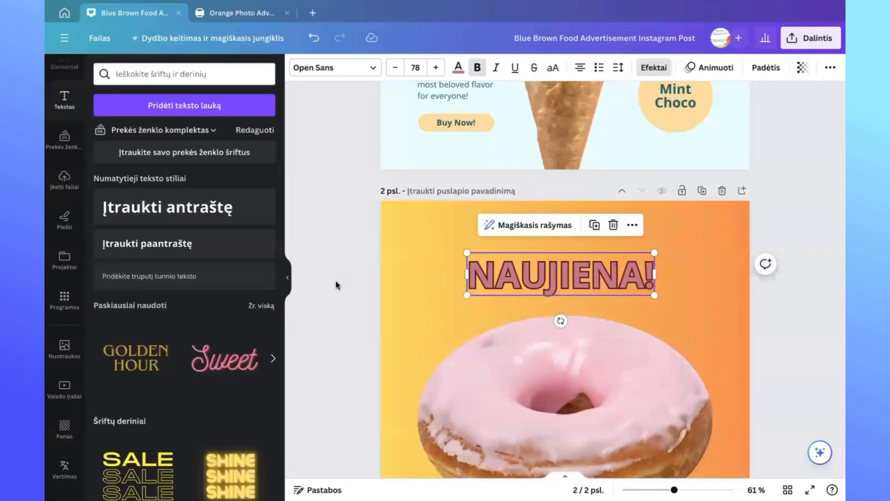
- Enlarge the NAUJIENA! heading's font size by several points, to slightly above 85, and deselect it
left_click(436, 68)
left_click(436, 68)
left_click(436, 68)
left_click(436, 68)
left_click(436, 68)
left_click(436, 68)
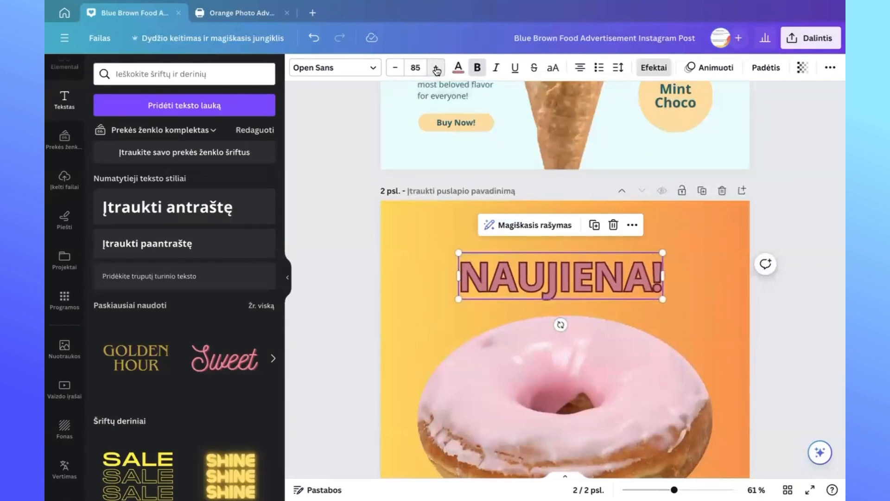
left_click(436, 68)
left_click(436, 68)
left_click(436, 68)
left_click(341, 282)
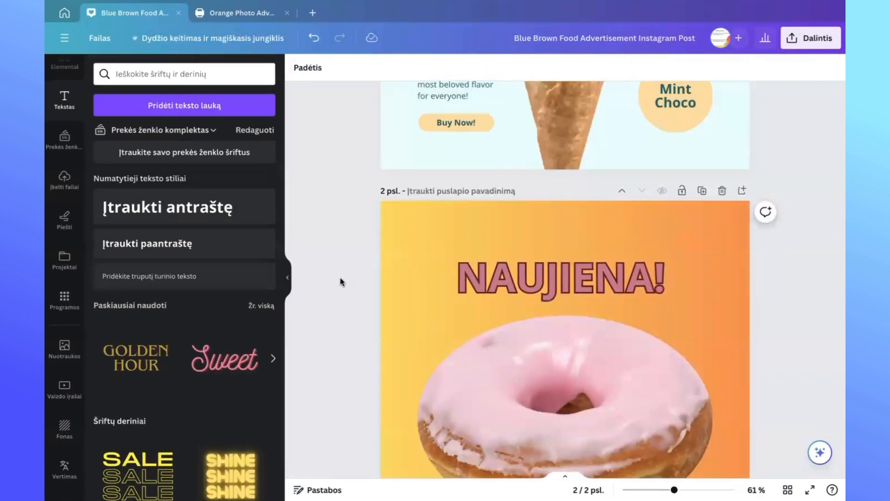
left_click(288, 278)
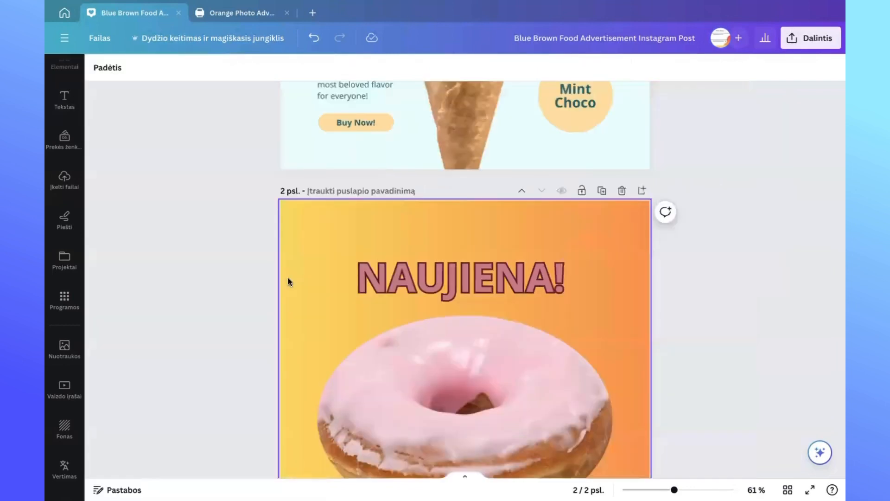
scroll(694, 302, "down", 3)
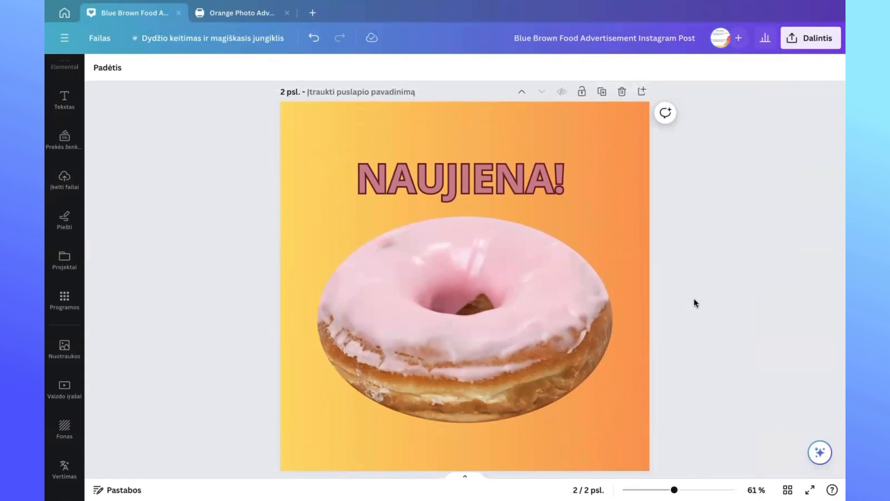
scroll(694, 303, "down", 1)
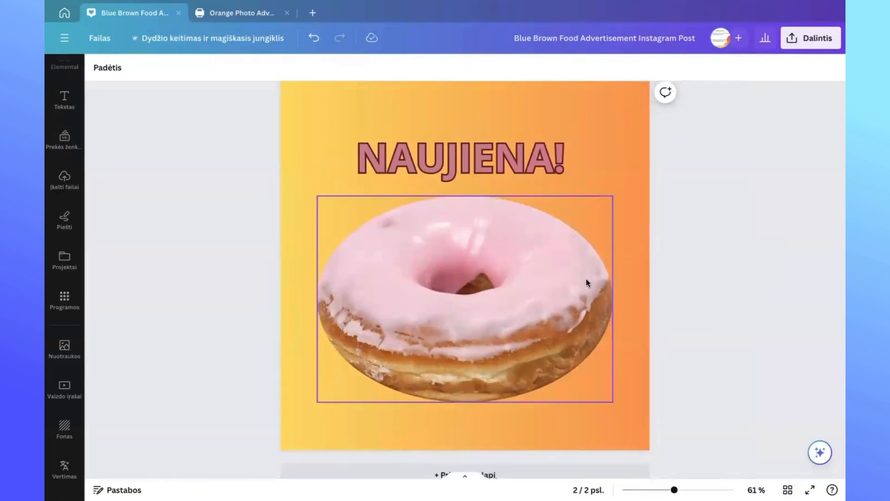
scroll(597, 281, "up", 1)
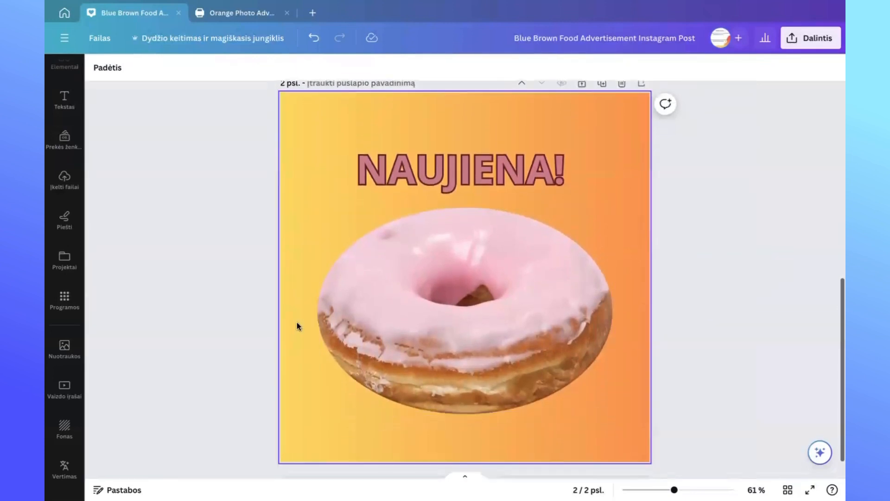
- Add a placeholder subheading to the second page, move it below the donut and widen its text box slightly
left_click(69, 103)
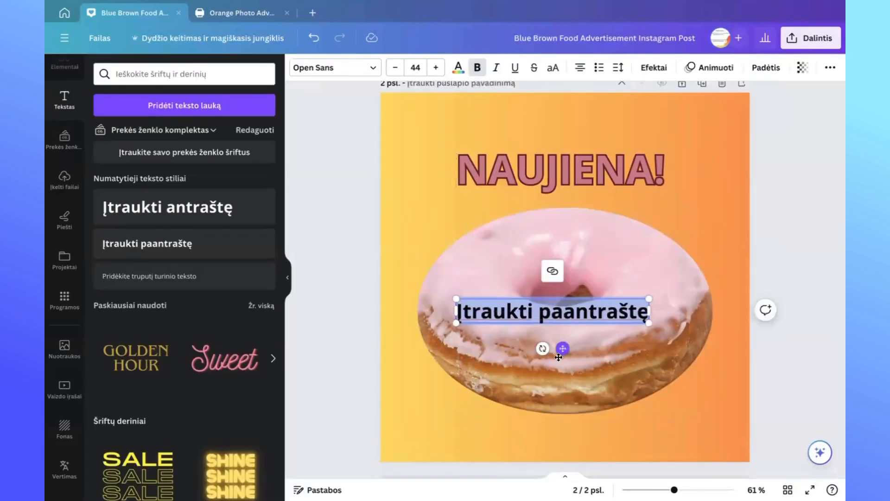
left_click_drag(559, 357, 500, 477)
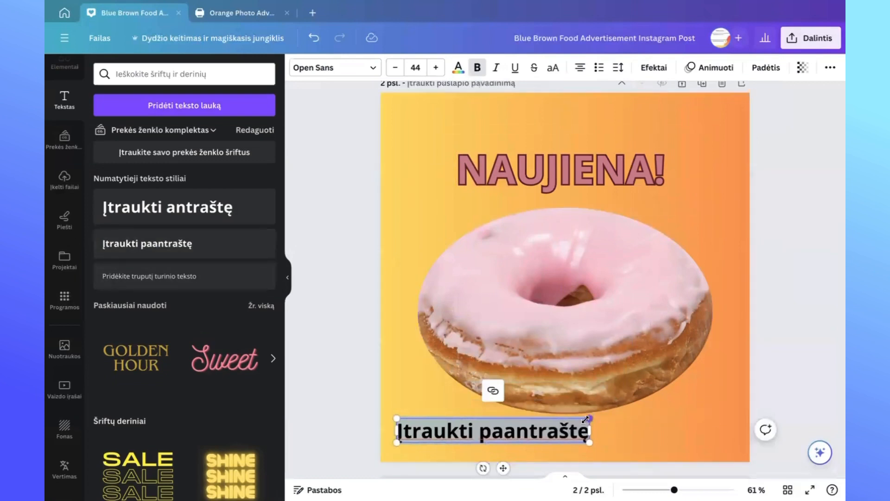
left_click_drag(588, 430, 614, 430)
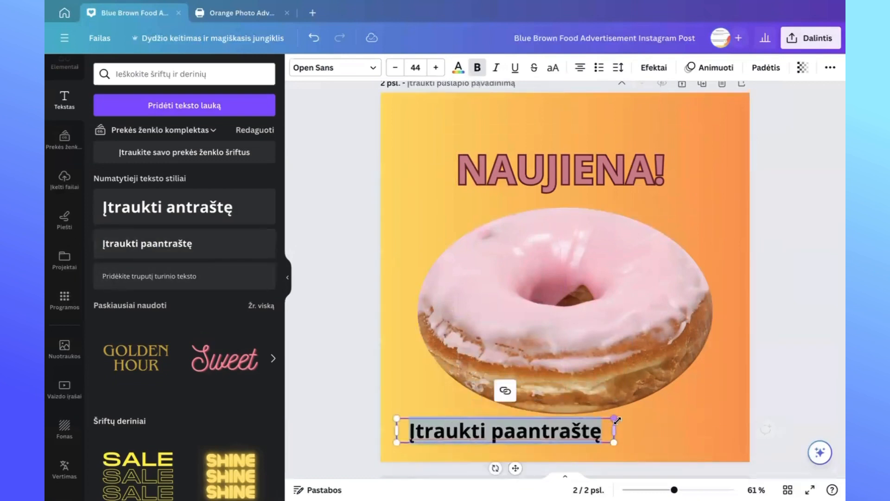
- Reduce the subheading's font size to 36 and deselect it
left_click(393, 67)
left_click(394, 67)
left_click(394, 68)
left_click(393, 67)
left_click(394, 68)
left_click(393, 68)
left_click(394, 68)
left_click(394, 68)
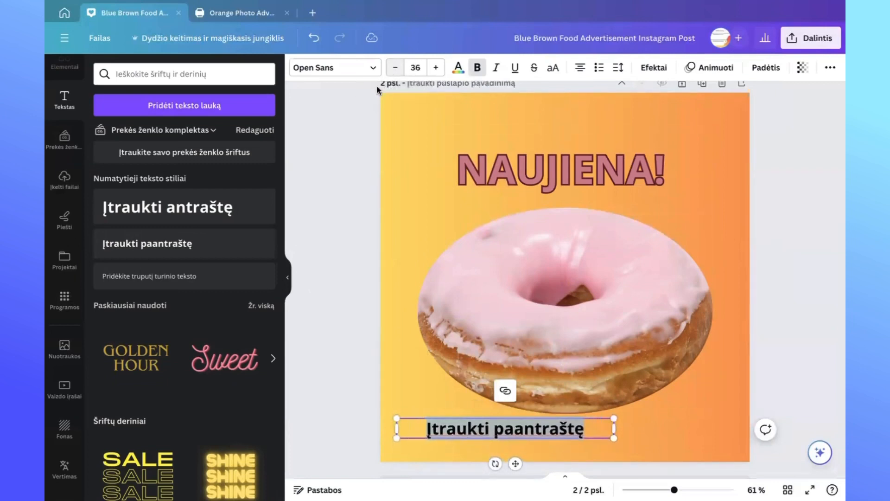
left_click(342, 283)
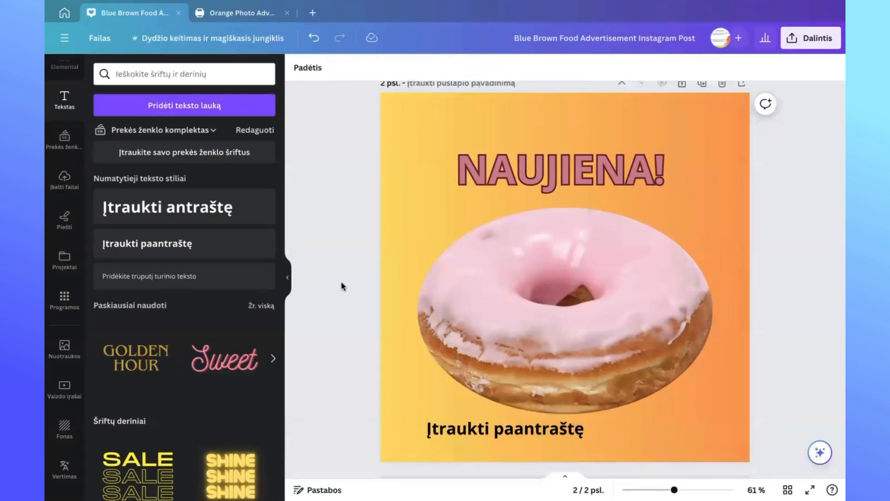
- Add a third page after the donut page and change its background to the white brand color
scroll(358, 361, "down", 1)
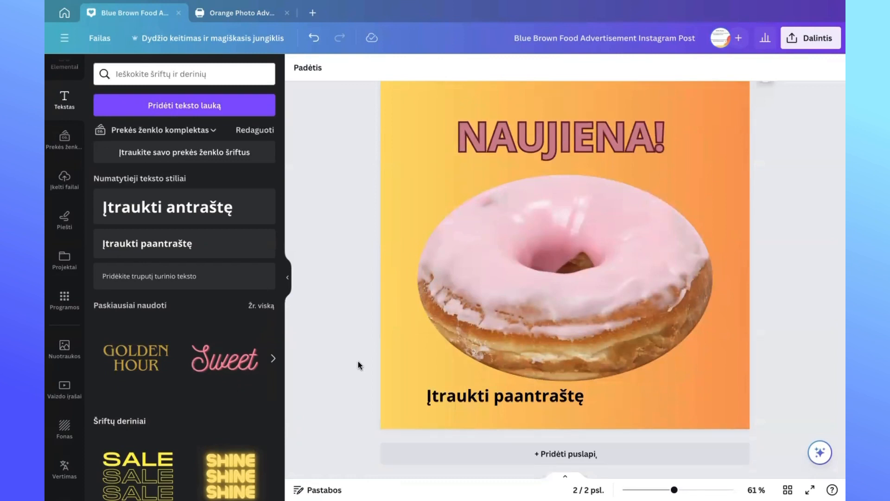
left_click(573, 459)
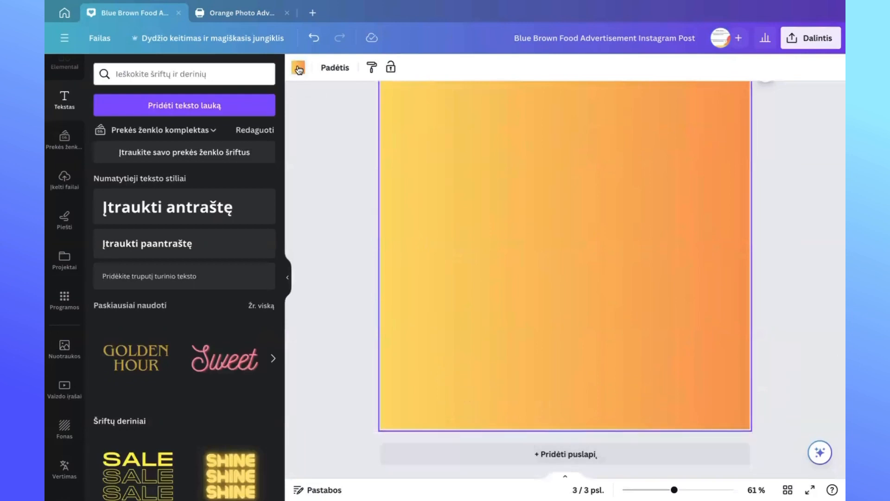
left_click(299, 70)
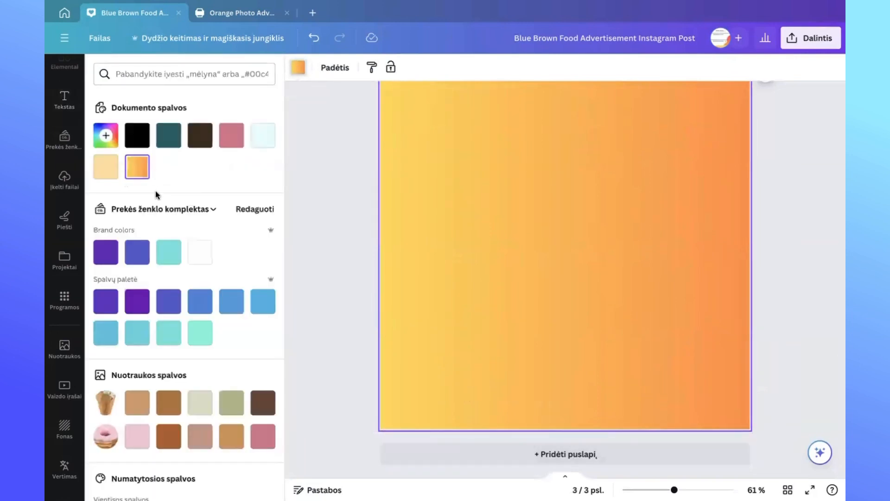
left_click(200, 252)
left_click(306, 206)
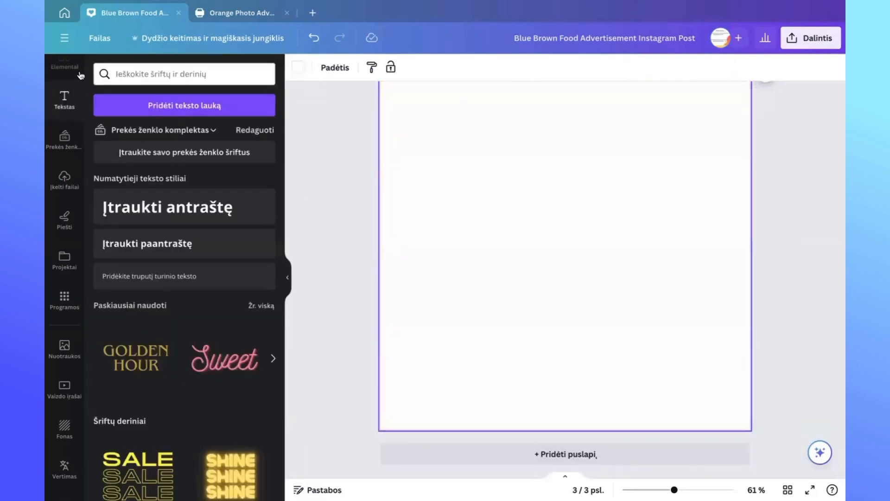
- Replace the previous photo library search with "KOSMETIKA"
left_click(215, 74)
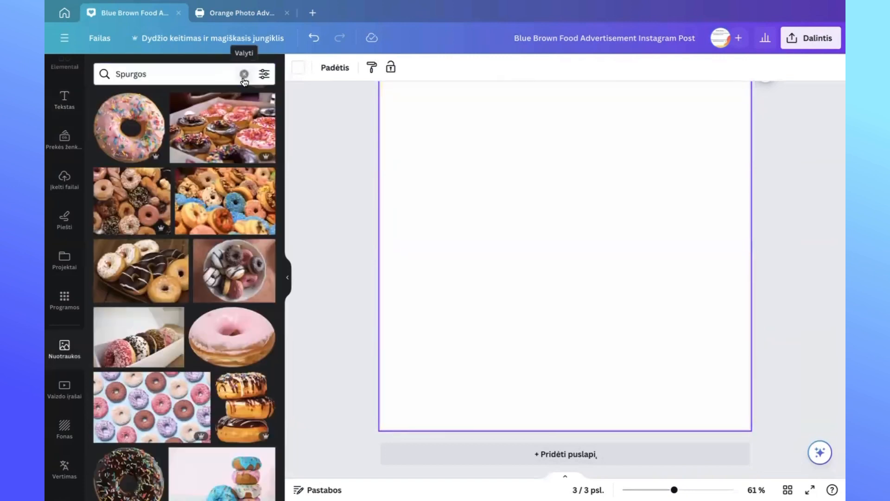
left_click(244, 75)
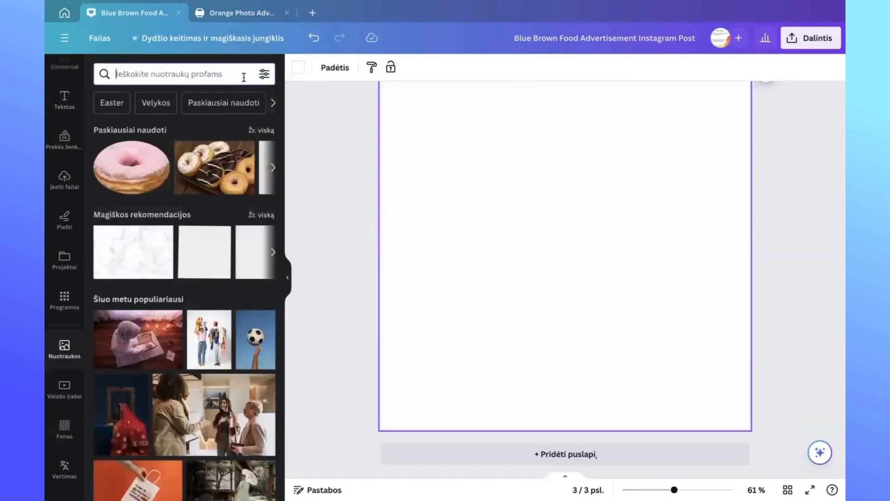
type("KOSMETIKA")
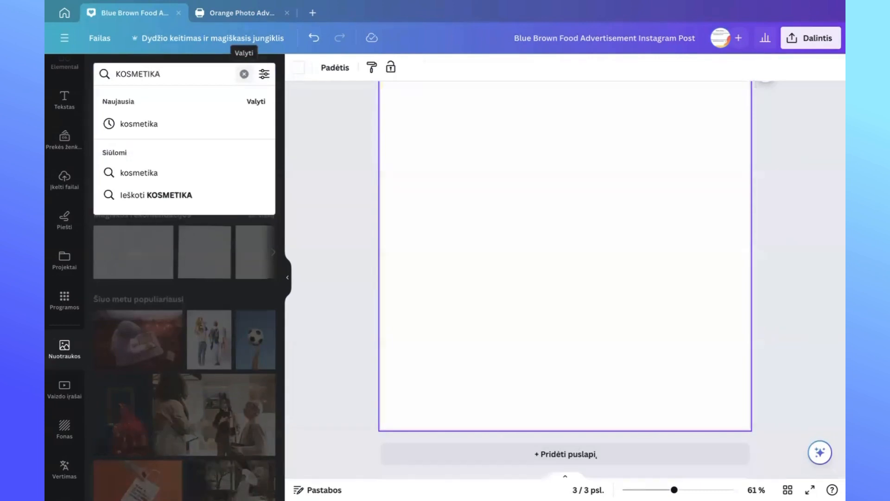
key("Return")
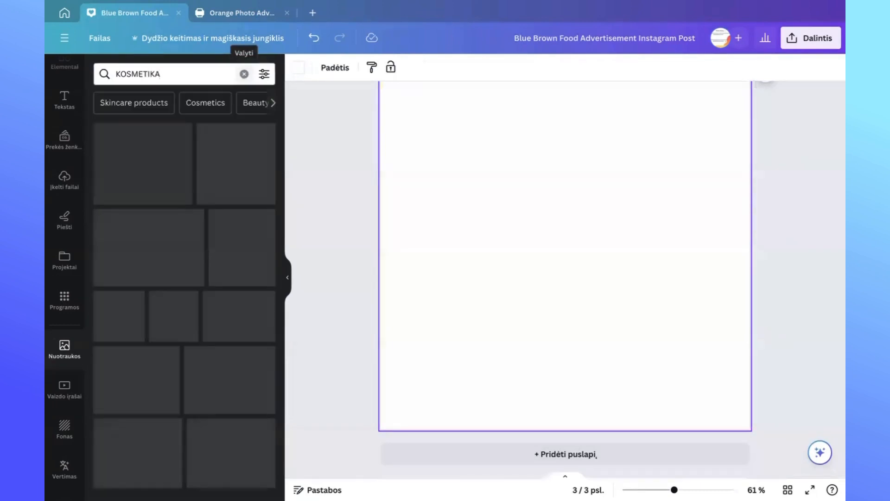
- Find the photo of a dark dropper bottle on a wooden plate with pink petals and add it to the third page
scroll(182, 277, "down", 2)
scroll(181, 277, "down", 2)
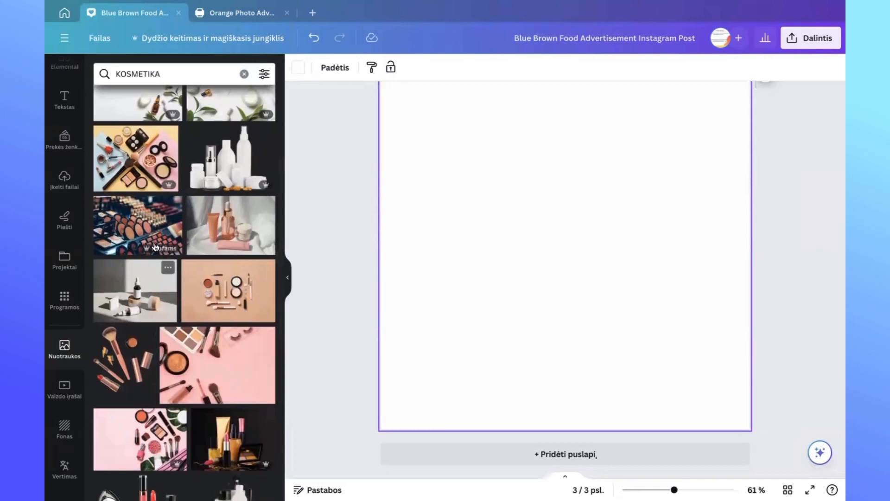
scroll(236, 232, "down", 3)
scroll(237, 232, "down", 5)
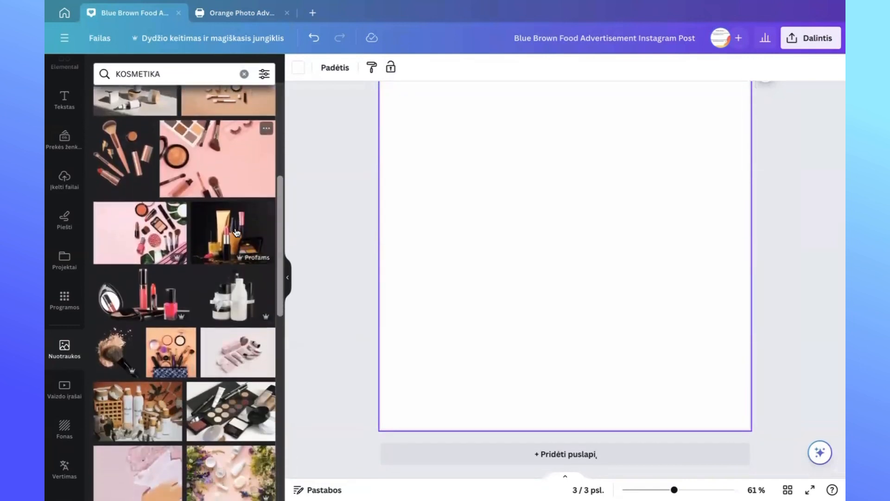
scroll(236, 231, "down", 3)
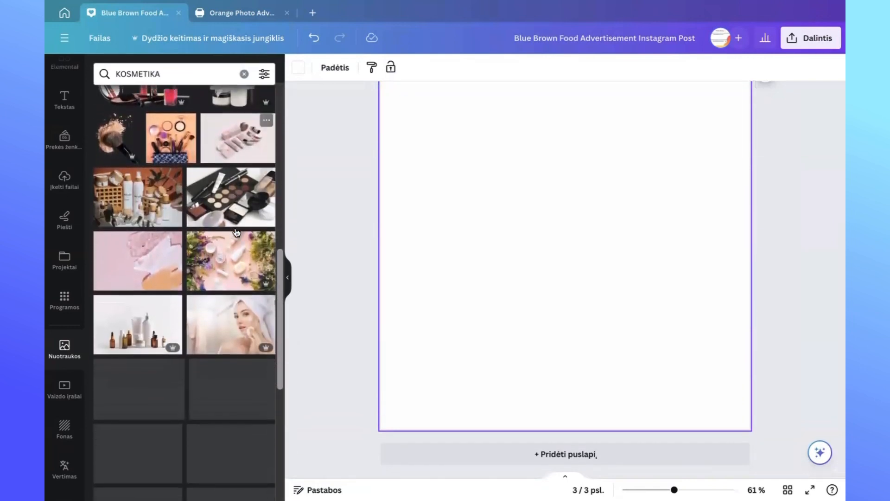
scroll(236, 232, "down", 4)
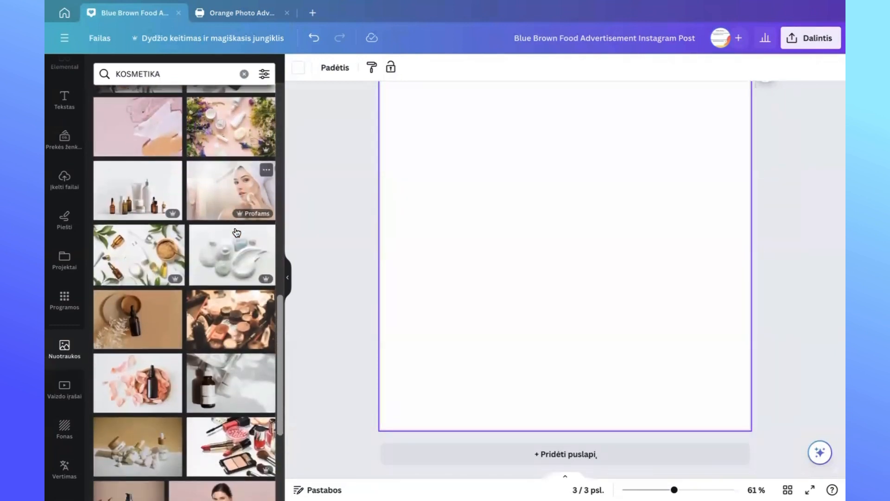
left_click(141, 358)
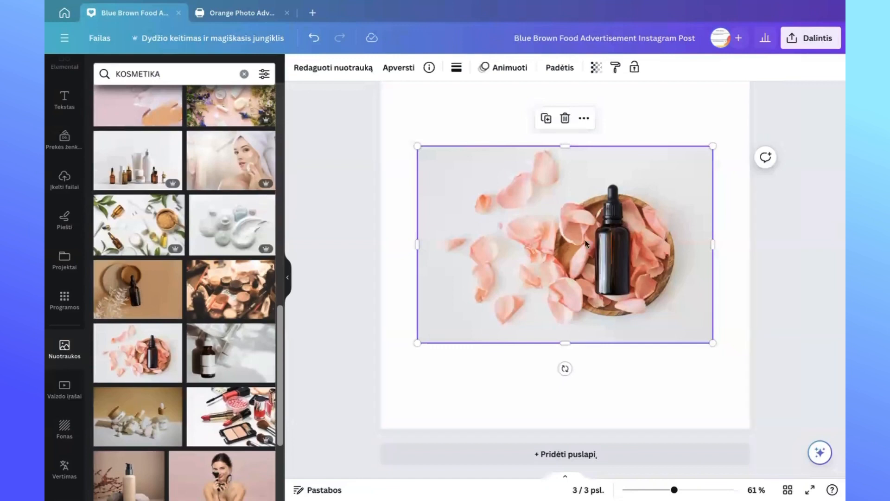
- Enlarge the bottle photo until it spans the third page's full width and reaches the page's top edge
scroll(562, 269, "up", 2)
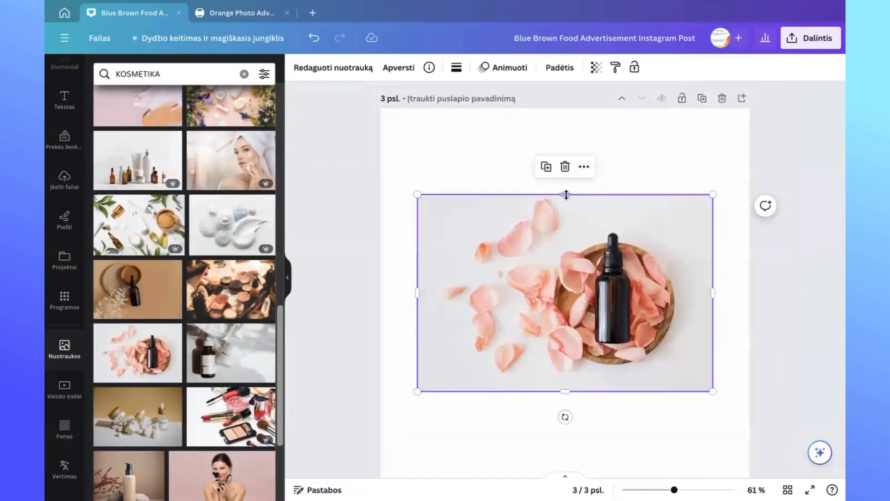
left_click_drag(567, 179, 566, 146)
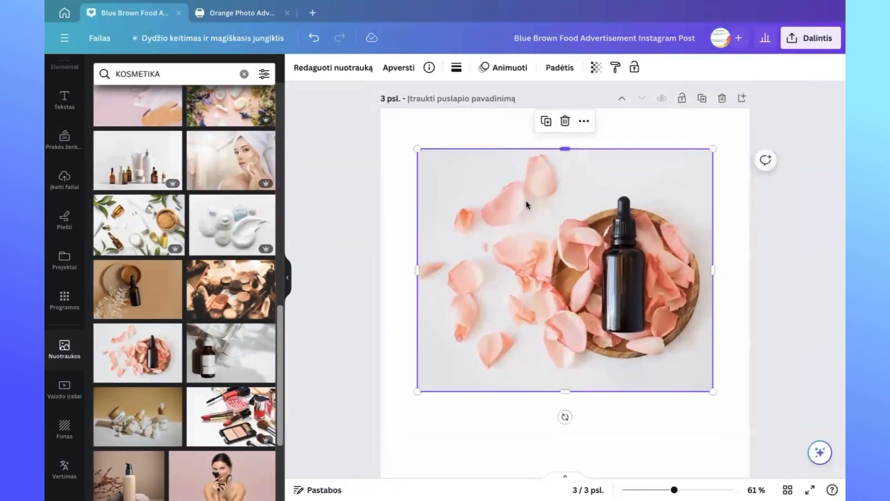
left_click_drag(418, 391, 365, 435)
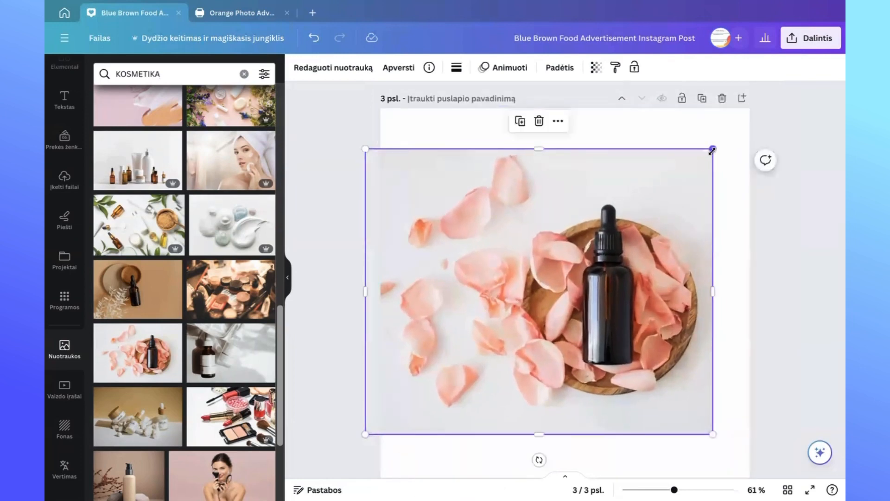
left_click_drag(713, 149, 762, 107)
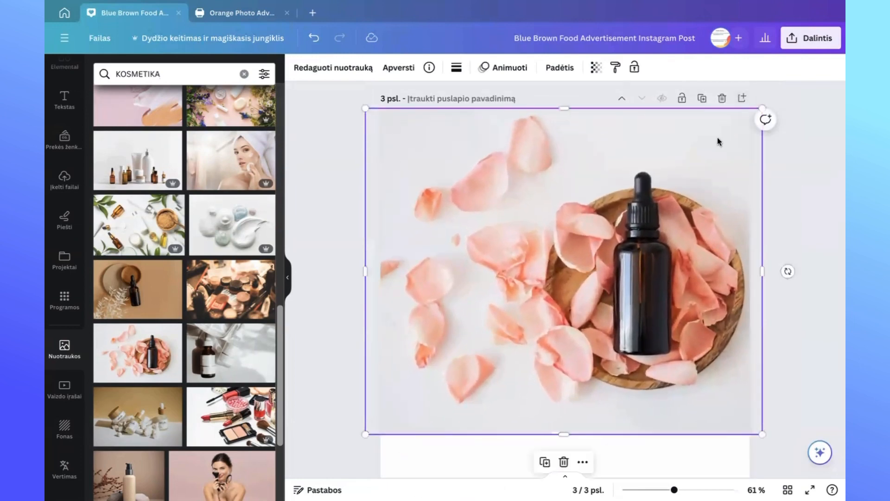
- Extend the bottle photo past the page's lower edge, shift it left to center the bottle more, and stretch it flush with the page's right edge
scroll(693, 277, "down", 2)
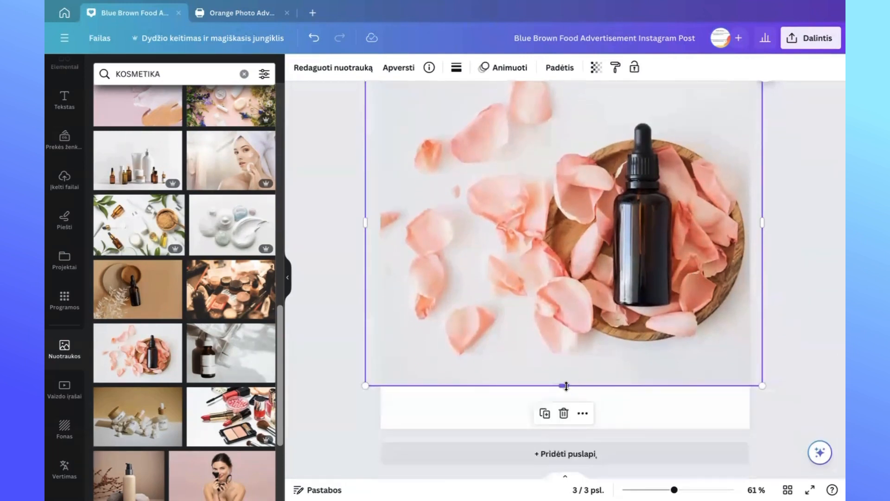
left_click_drag(567, 386, 564, 436)
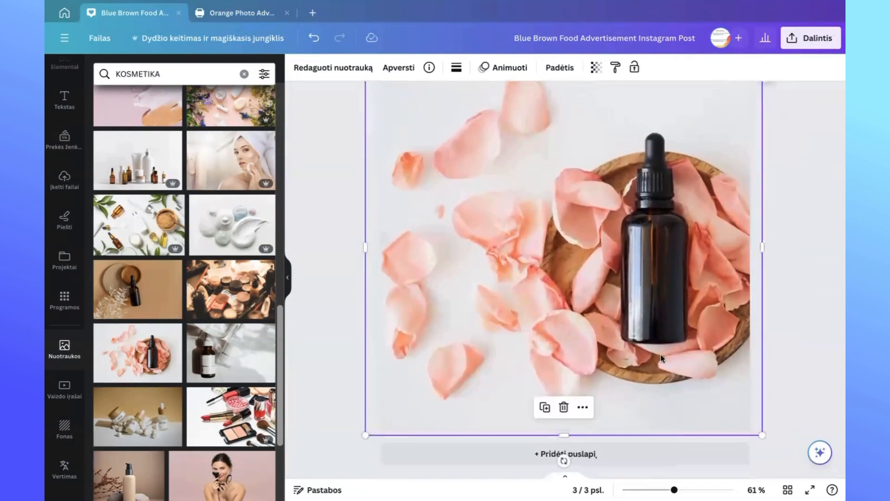
left_click_drag(664, 358, 642, 360)
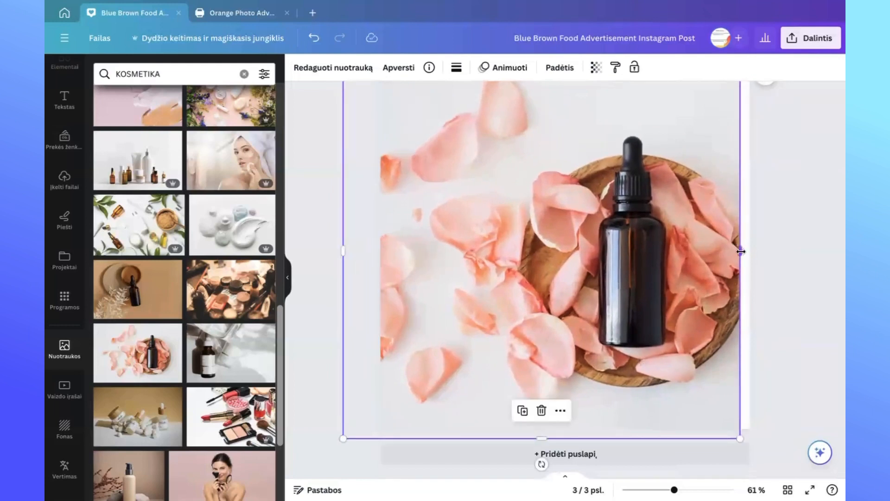
mouse_move(741, 252)
left_mouse_down()
mouse_move(755, 250)
mouse_move(711, 259)
mouse_move(748, 250)
left_mouse_up()
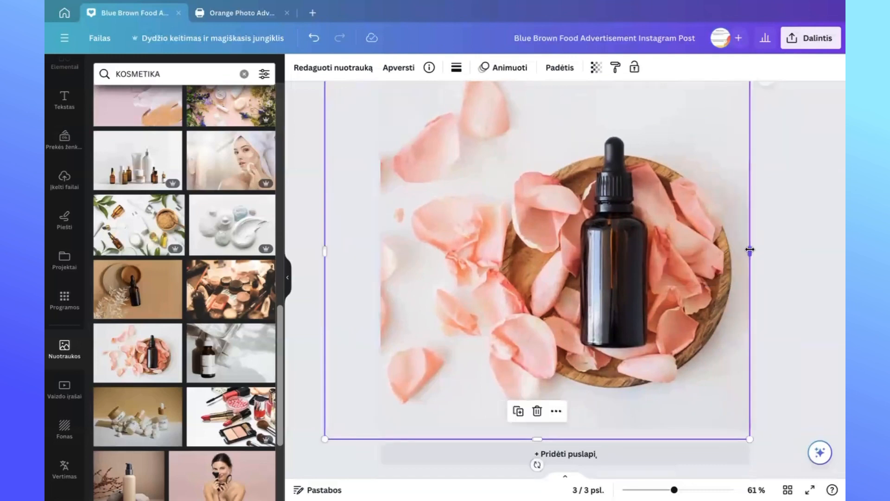
- Deselect the bottle photo and add a circle from the basic shapes to the third page
left_click(780, 249)
scroll(780, 249, "up", 2)
scroll(780, 248, "down", 2)
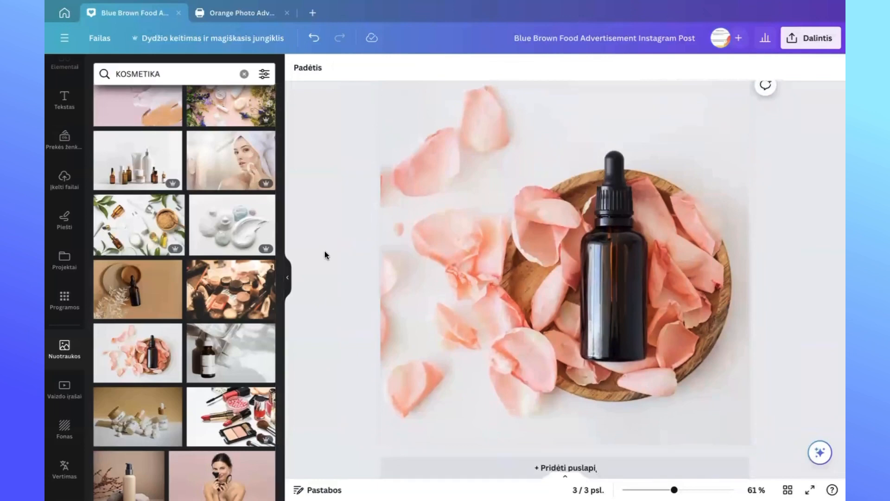
scroll(79, 194, "up", 2)
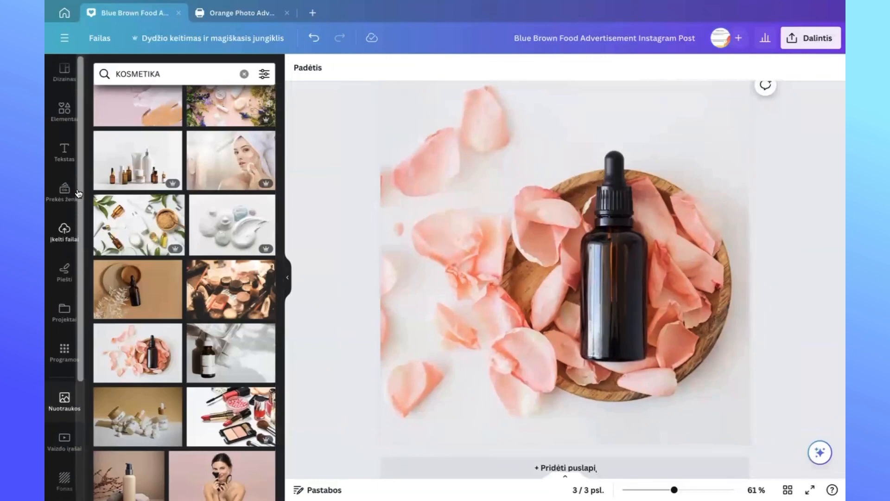
scroll(138, 122, "up", 3)
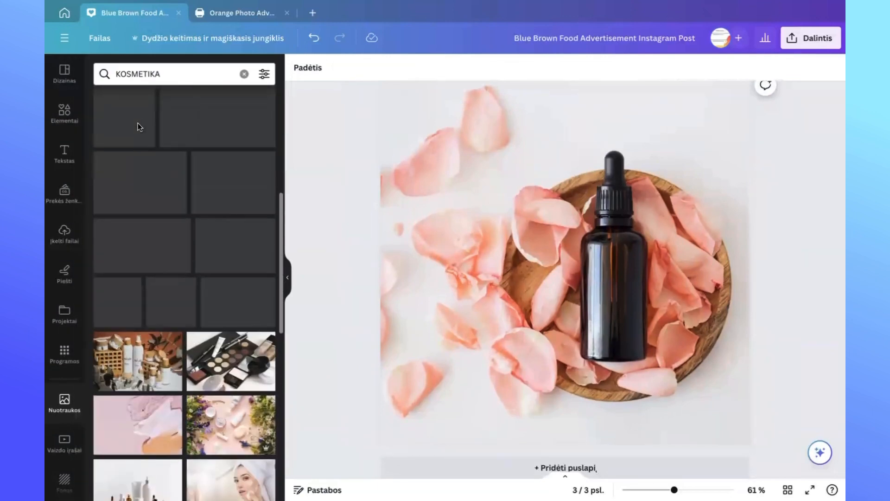
left_click(64, 113)
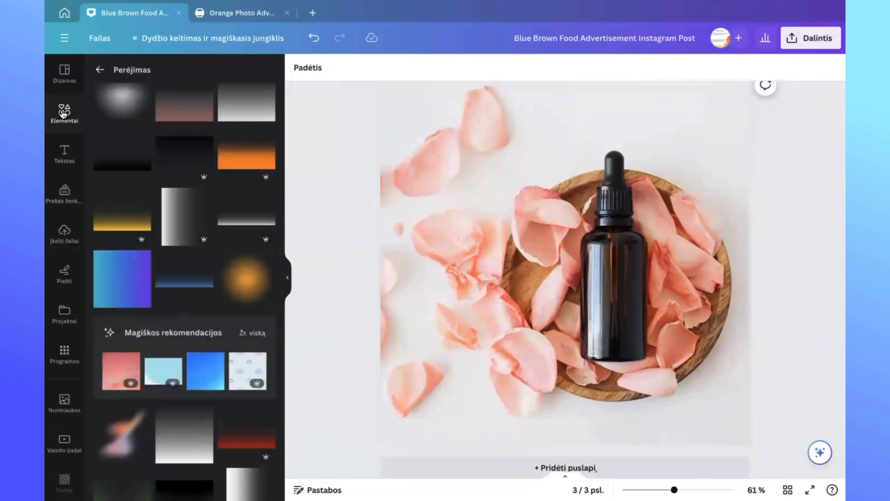
left_click(64, 113)
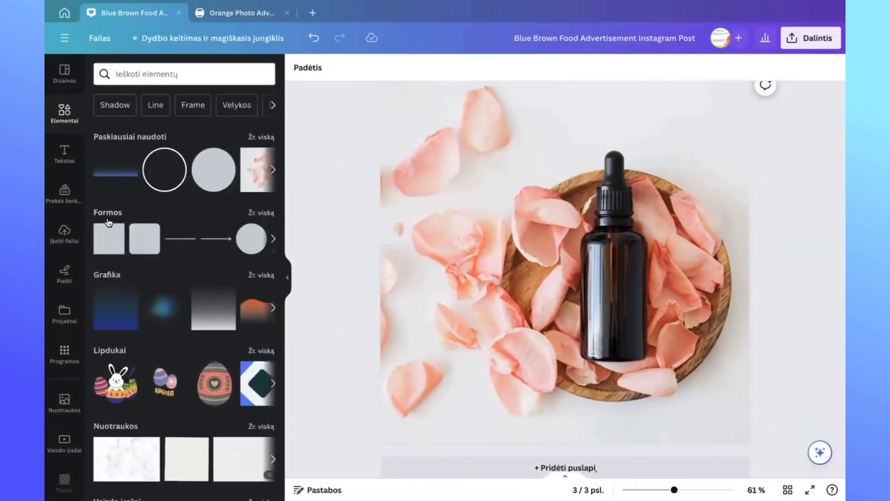
left_click(267, 213)
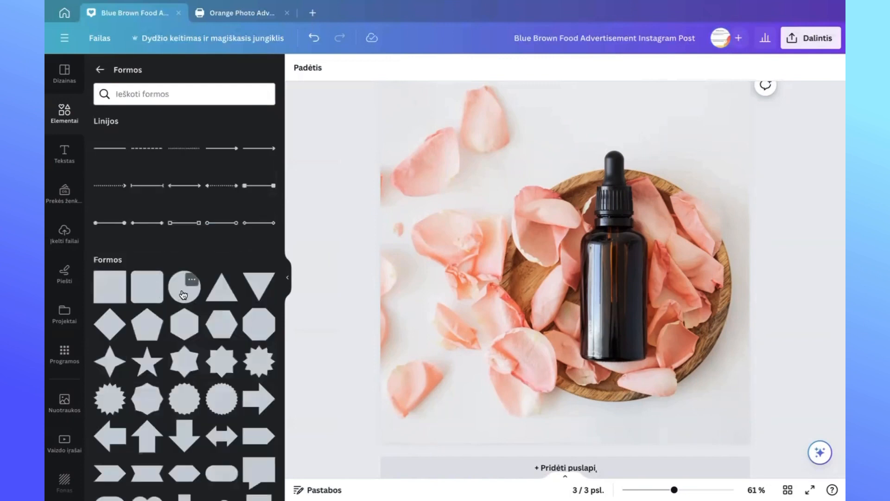
left_click(183, 292)
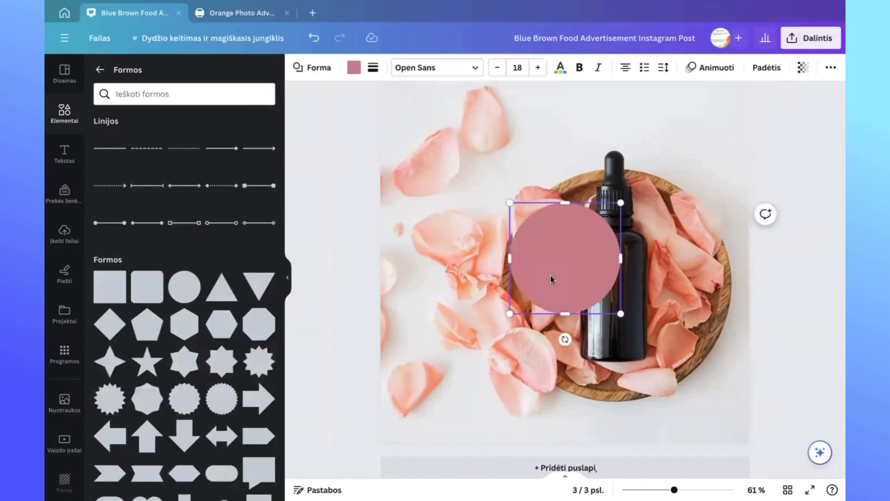
- Shrink the pink circle to slightly less than the bottle's width and center it on the bottle as a label
left_click_drag(510, 313, 617, 297)
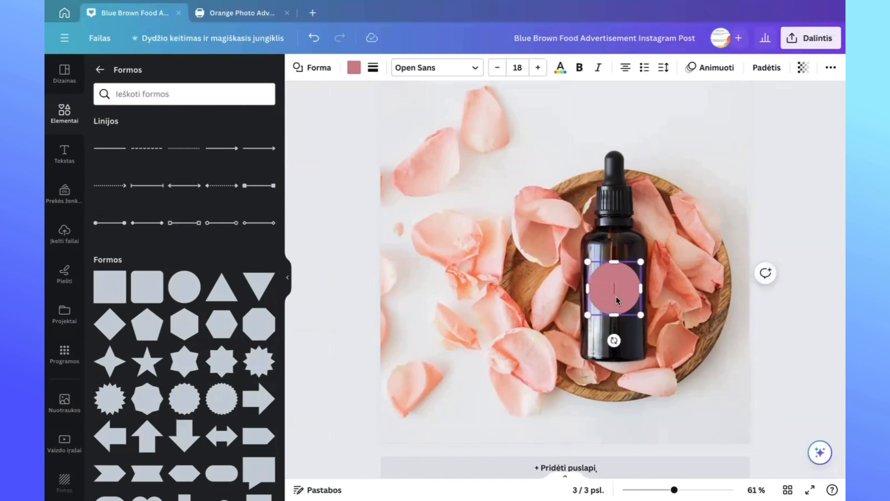
left_click_drag(588, 315, 617, 306)
left_click(344, 316)
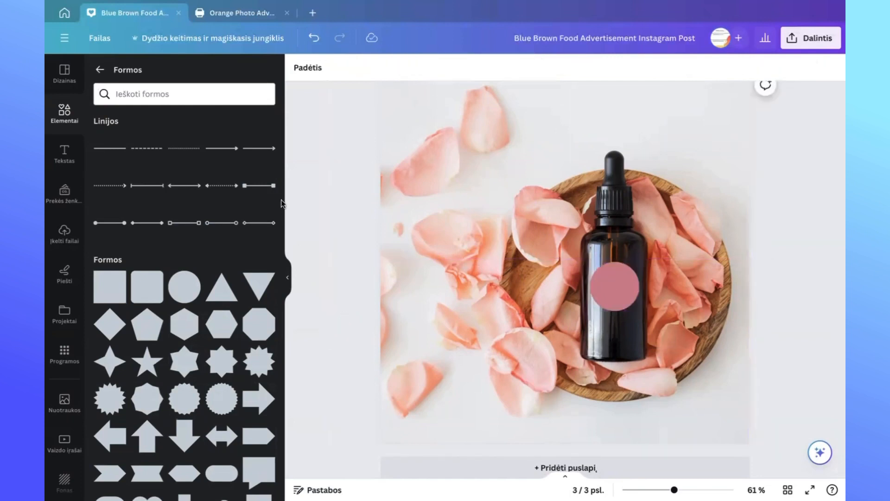
- Search the elements for "APSKRITIMAS" and add a plain, evenly thick circle outline from the graphics results
left_click(100, 70)
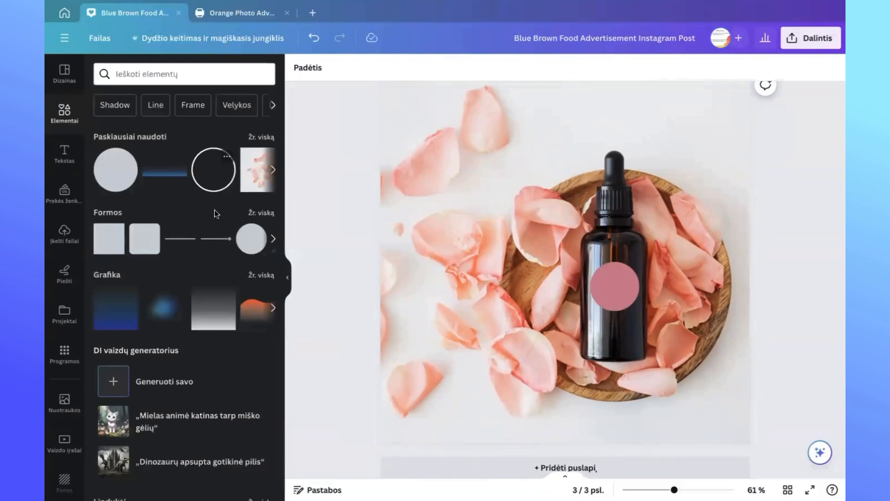
left_click(216, 71)
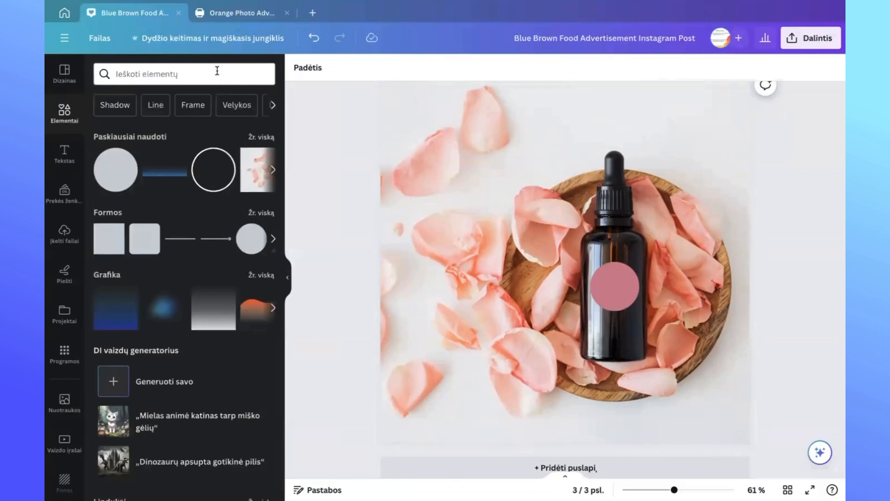
type("AP")
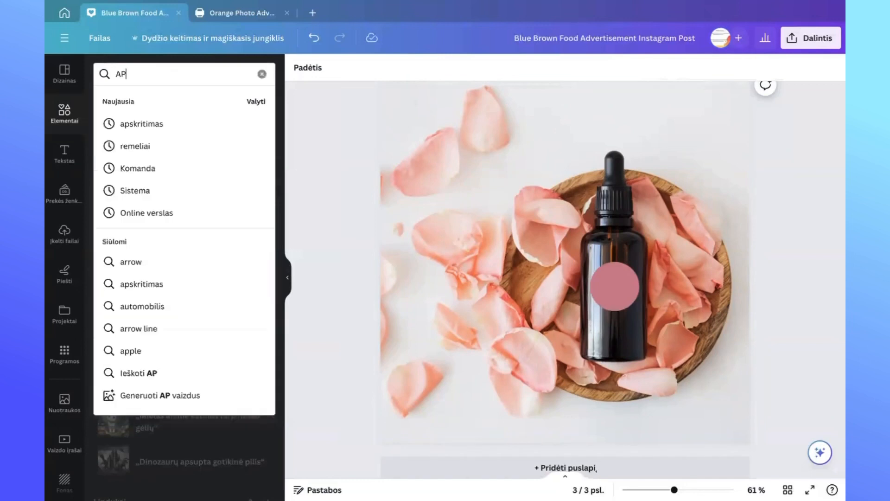
type("SKRITIMAS")
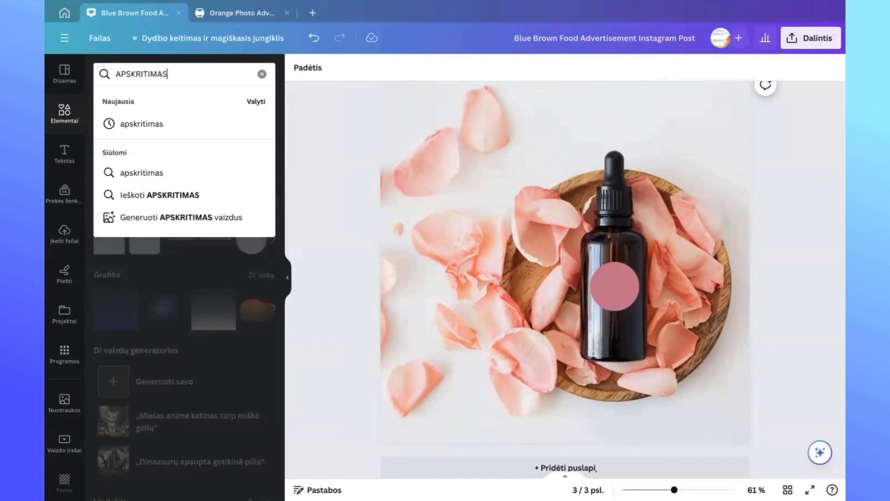
key("Return")
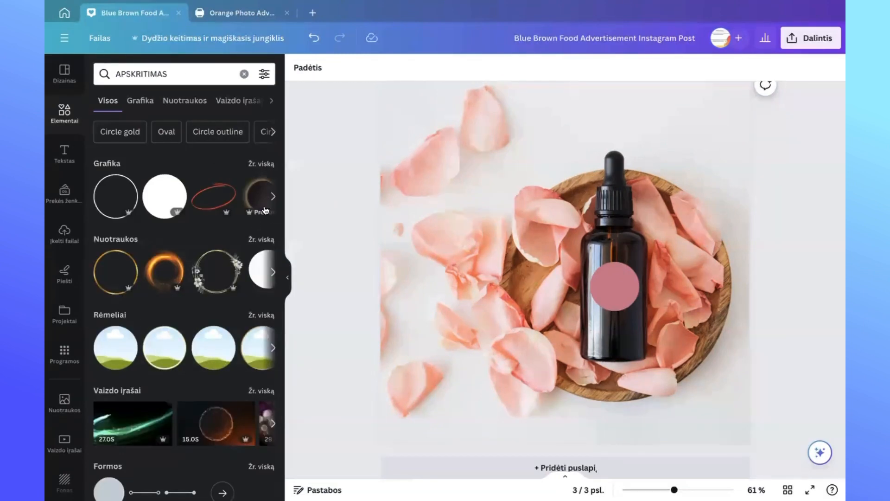
left_click(261, 163)
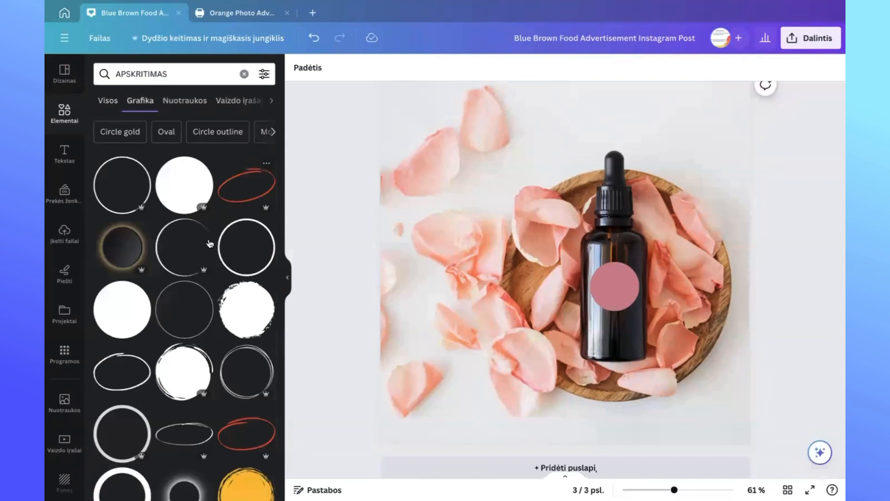
left_click(272, 260)
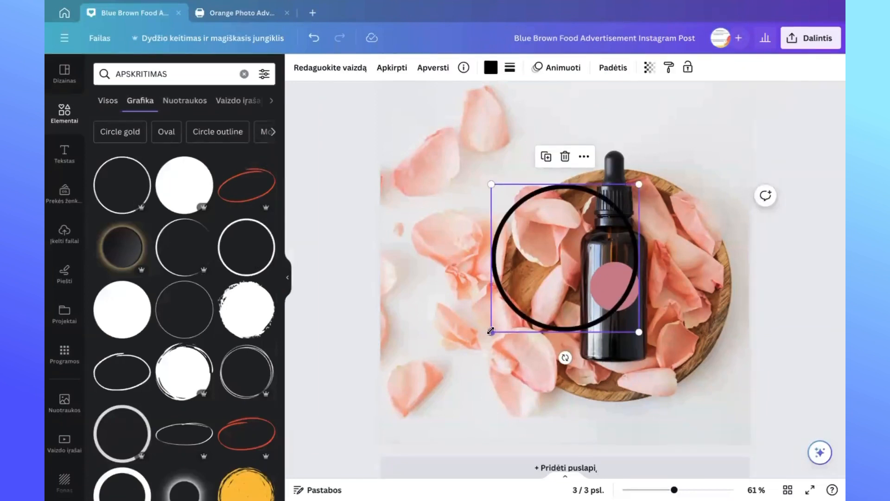
- Shrink the ring to frame the pink circle on the bottle and recolor it with the bottle photo's reddish brown
left_click_drag(491, 331, 563, 263)
left_click_drag(605, 244, 618, 291)
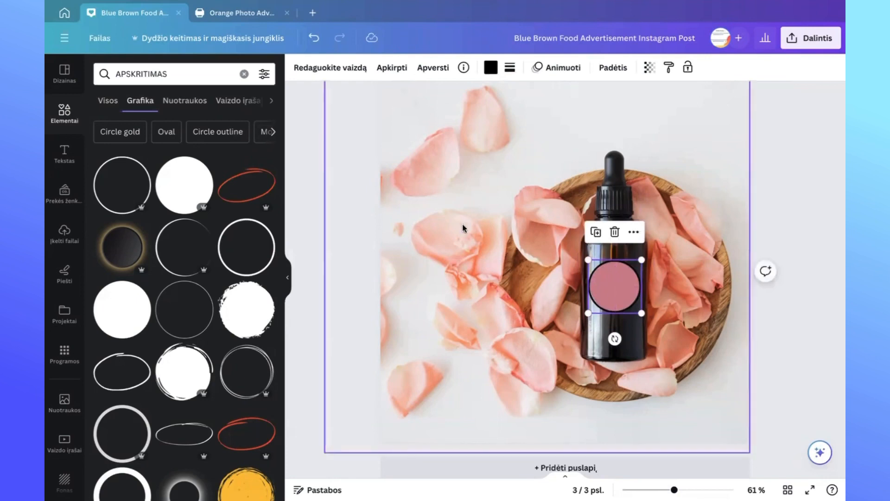
left_click(491, 67)
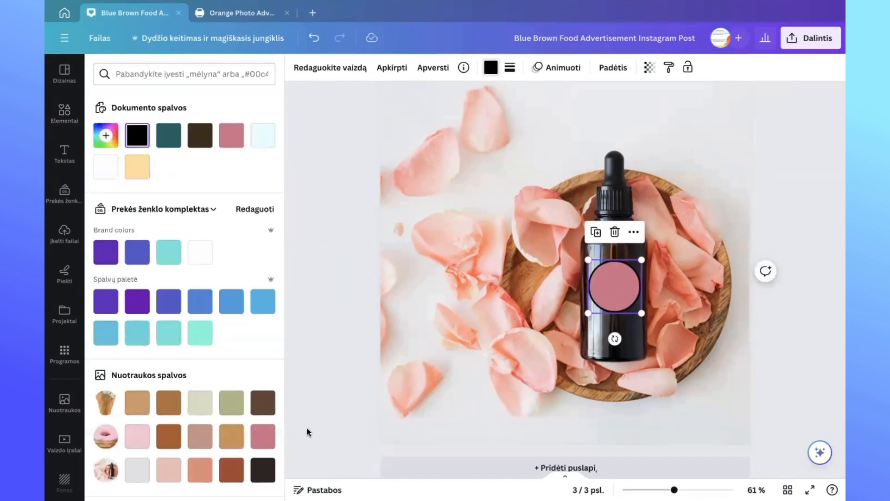
scroll(308, 430, "down", 1)
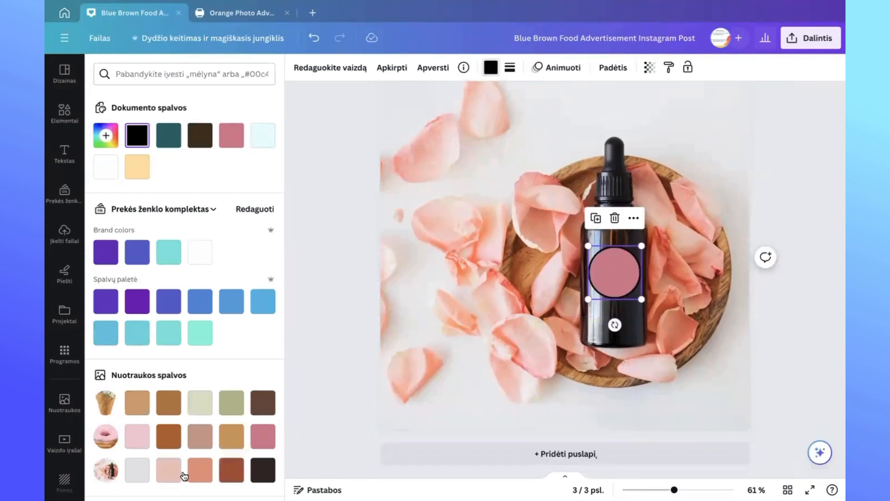
left_click(236, 475)
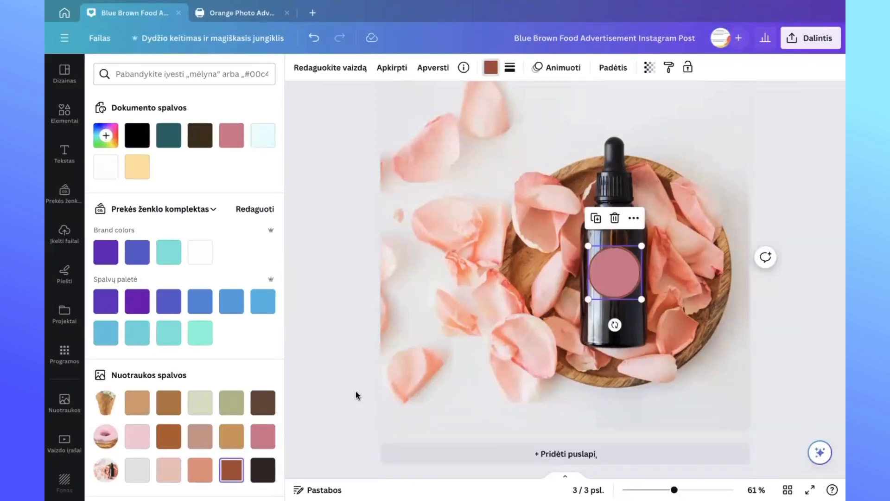
left_click(341, 372)
left_click(299, 335)
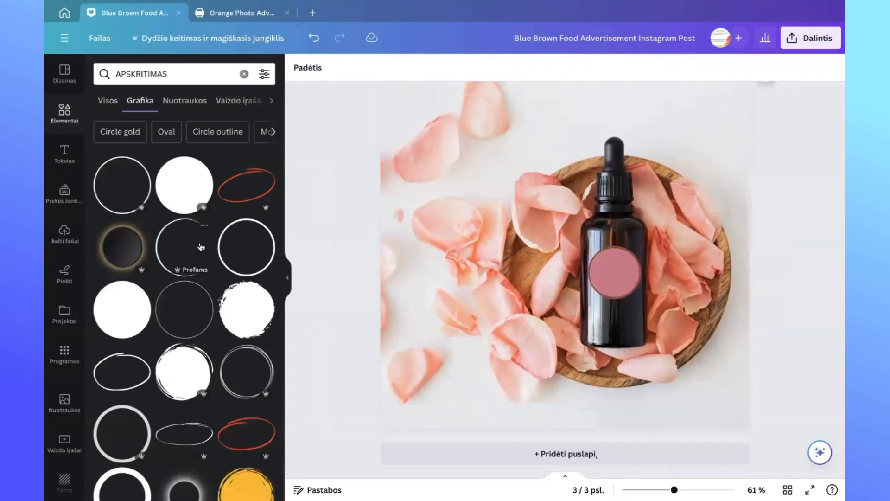
- Add a subheading reading "SERUMAS", set its font size to 20 and center it on the pink circle label
left_click(59, 162)
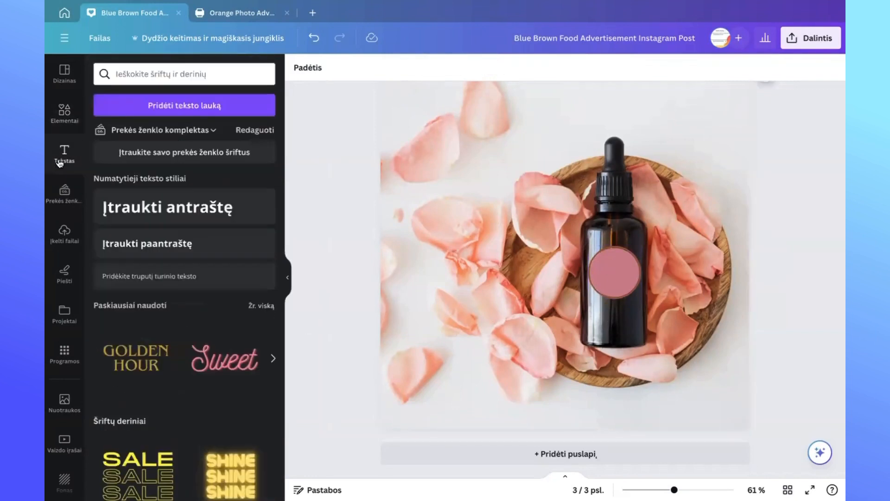
left_click(168, 246)
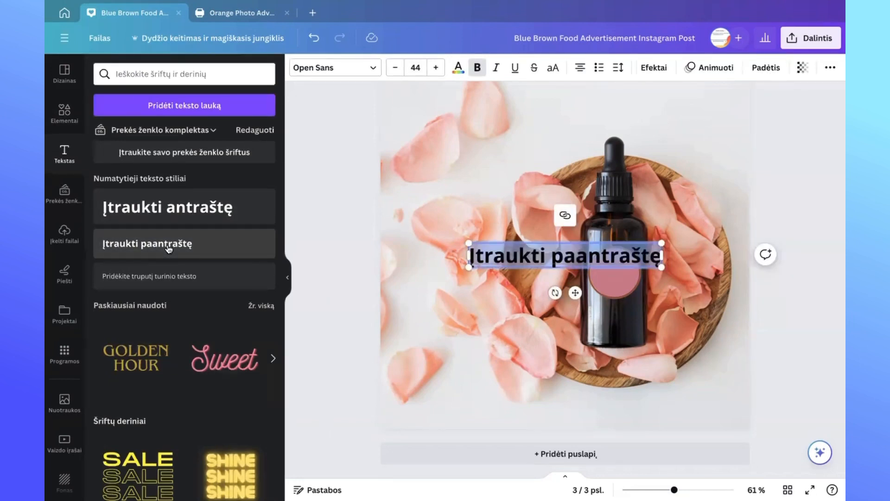
type("SERUMAS")
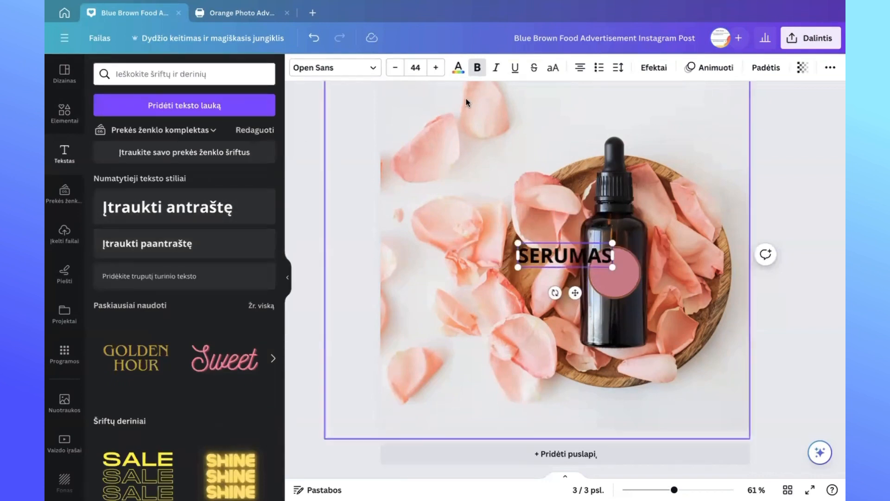
left_click_drag(397, 70, 396, 69)
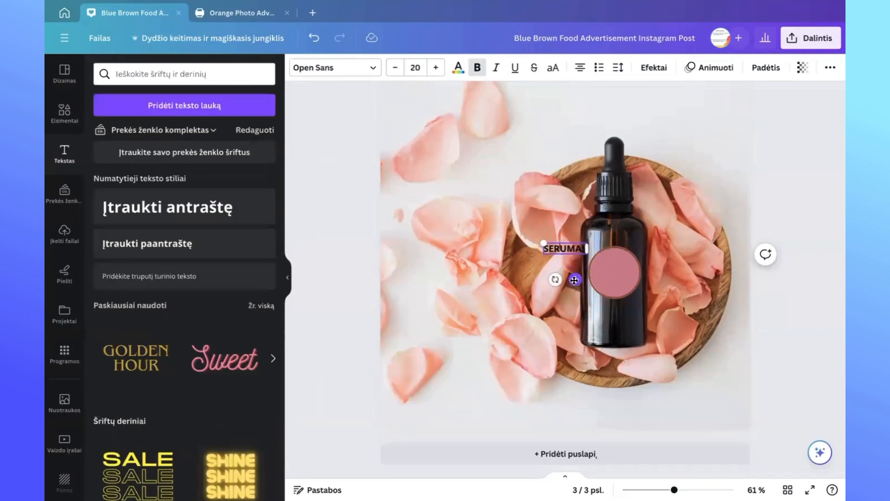
left_click_drag(576, 279, 623, 304)
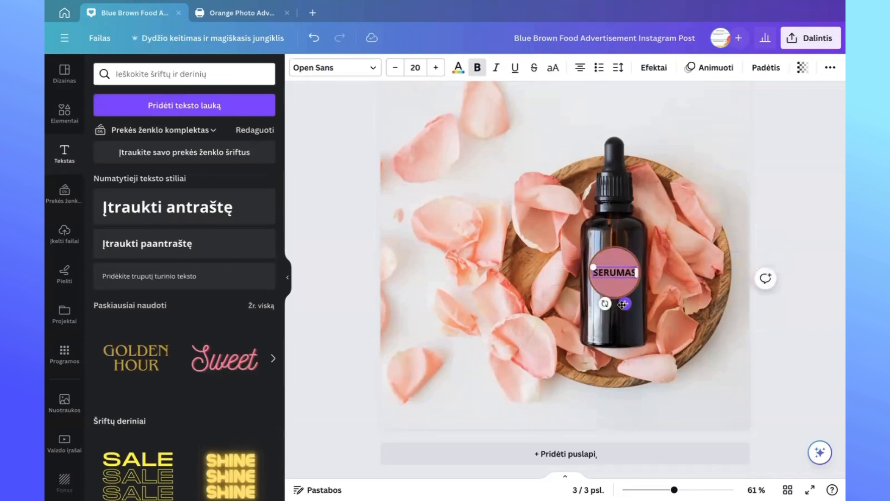
left_click(311, 321)
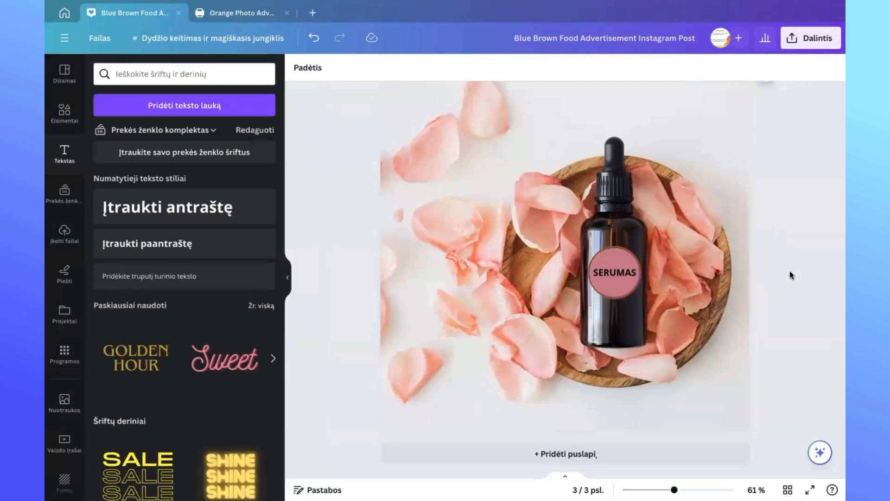
- Add a heading reading "RUPINKIS SAVO VEIDO ODA!" and scale it down to font size 39, beside the bottle
scroll(345, 291, "up", 1)
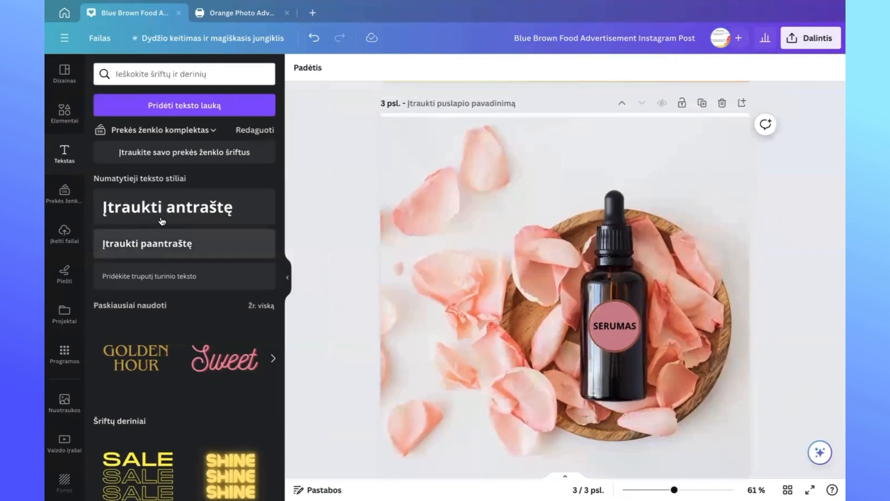
left_click(174, 208)
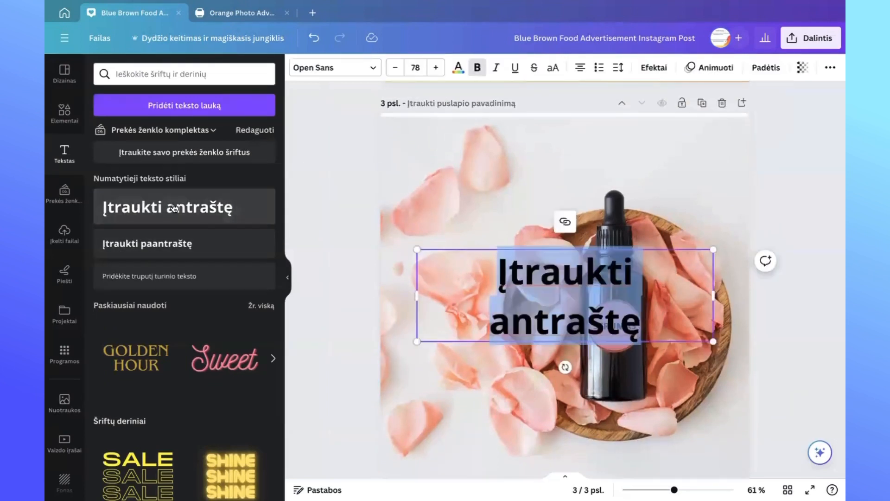
type("R")
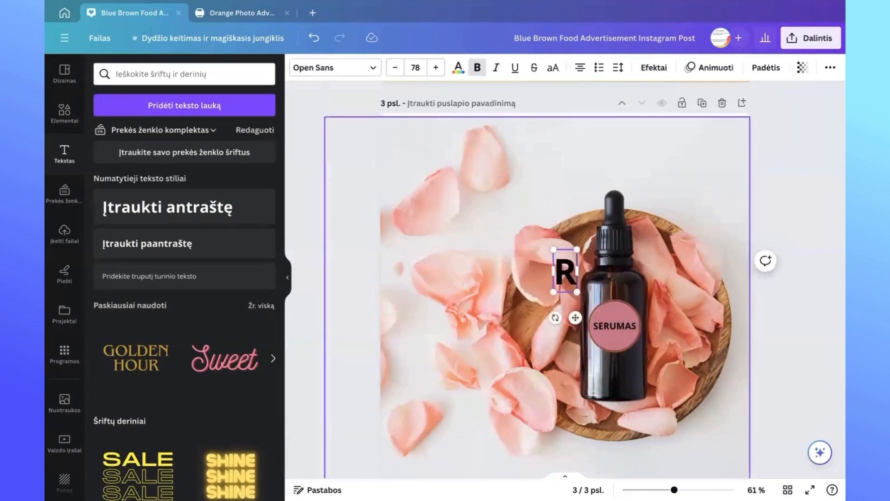
type("U")
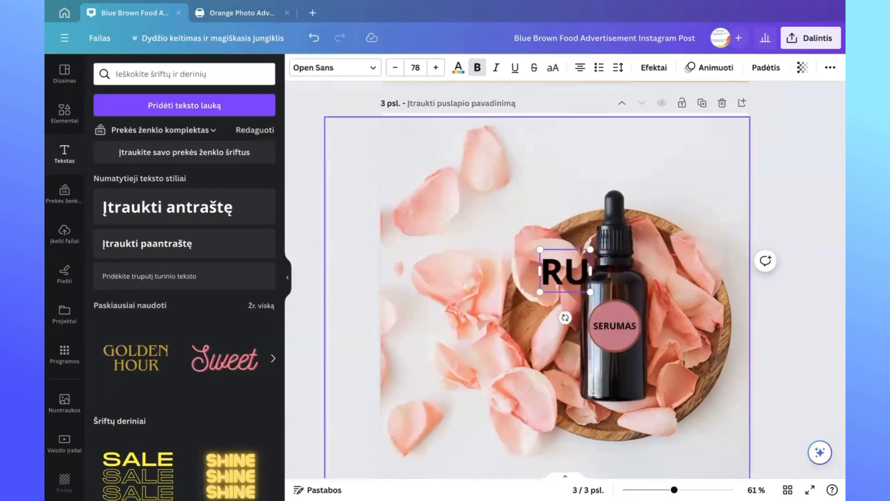
type("PINKIS")
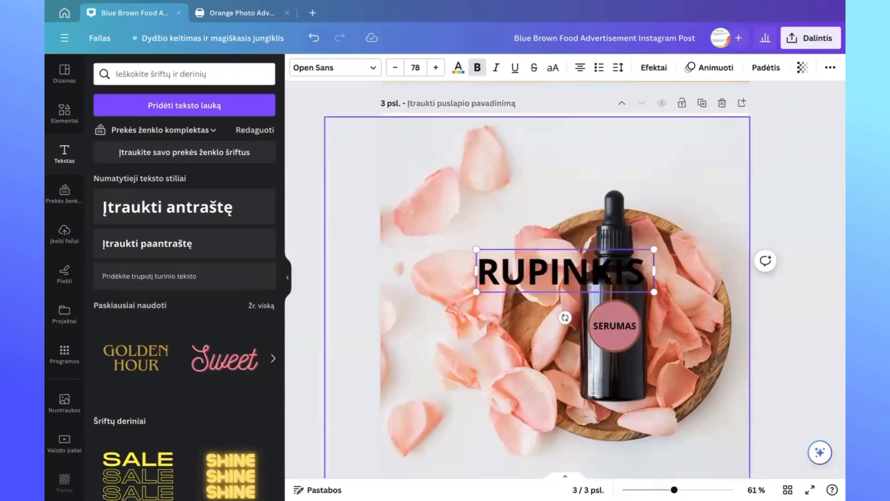
type(" SAVO VE")
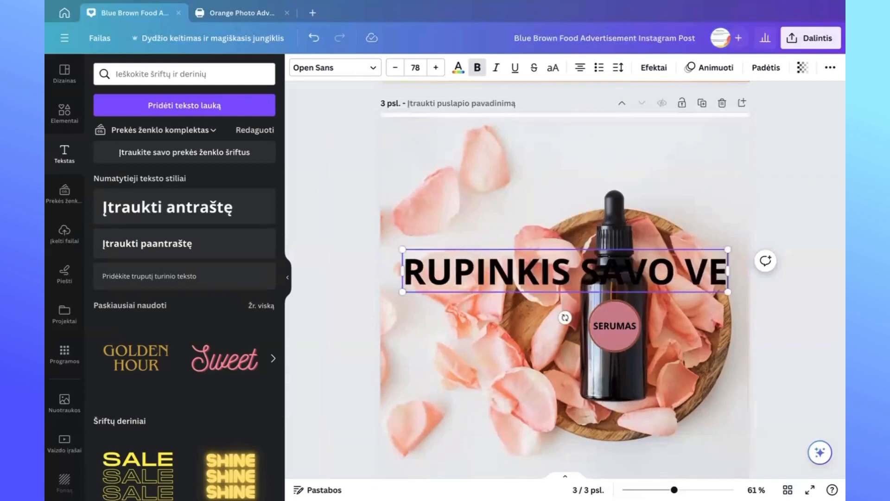
type("IDO ODA")
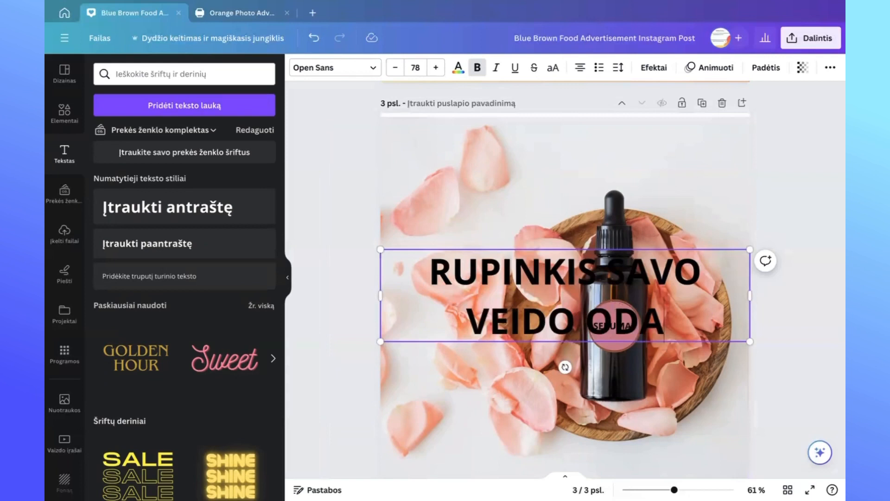
type("!")
left_click_drag(750, 342, 566, 295)
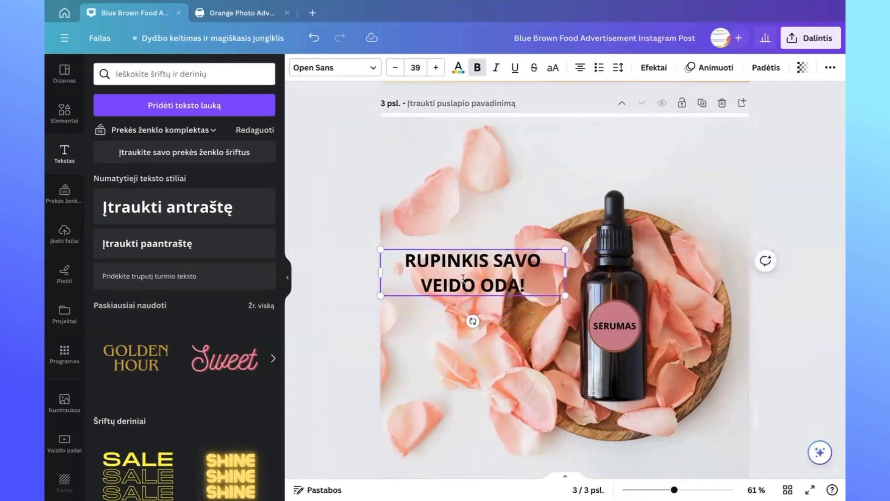
- Move the "RUPINKIS SAVO VEIDO ODA!" heading up to the top of the page, just above the bottle's dropper
left_click(514, 191)
left_click(461, 276)
left_click_drag(462, 276, 521, 199)
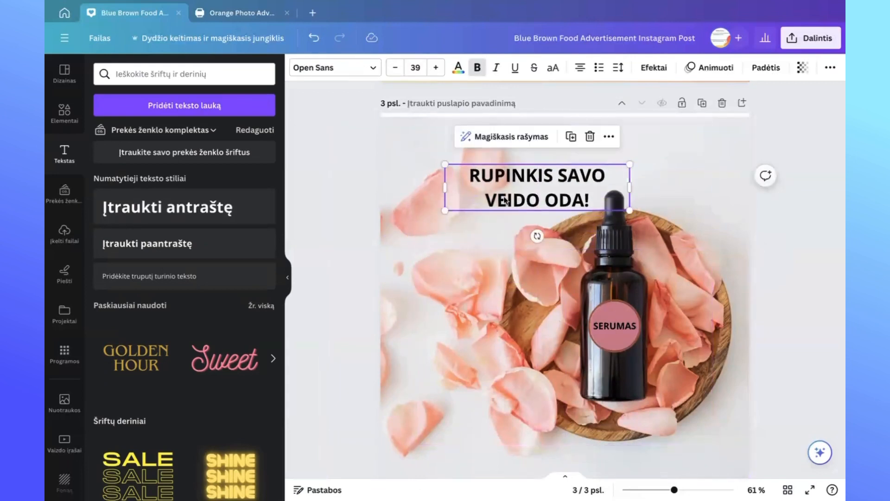
- Change the heading's font to Open Sans Bold
left_click(373, 70)
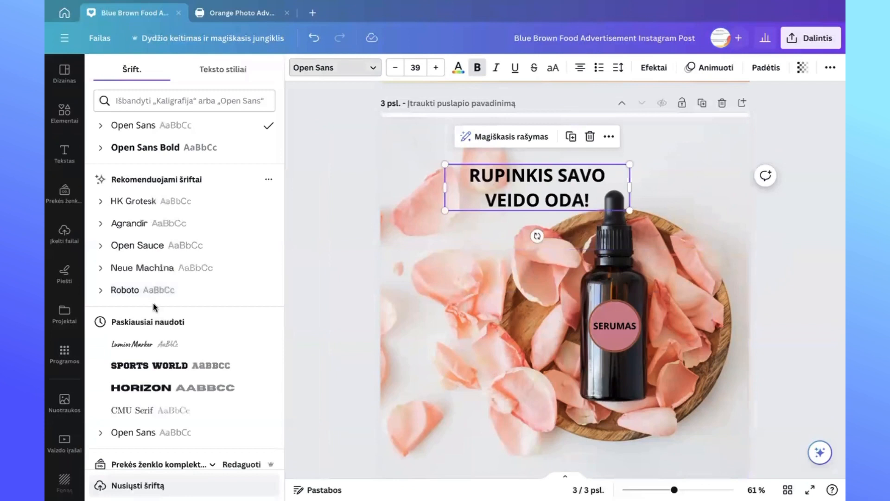
scroll(155, 303, "down", 3)
scroll(154, 303, "down", 3)
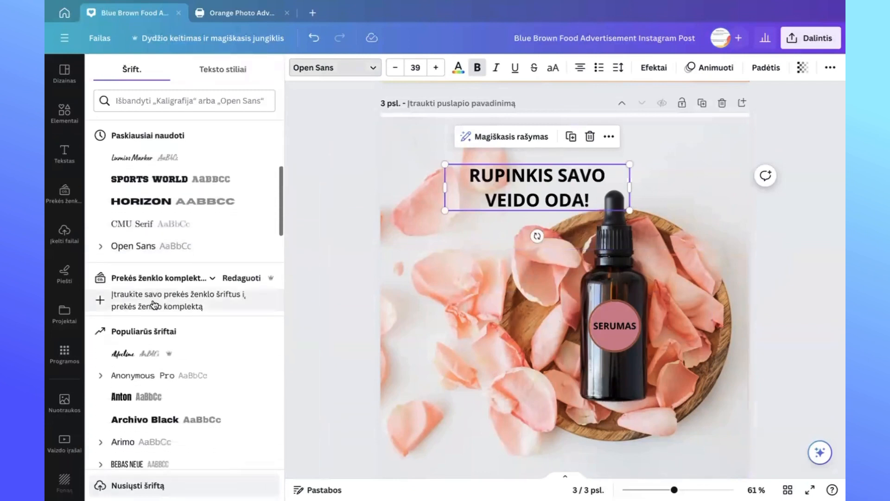
scroll(155, 304, "down", 2)
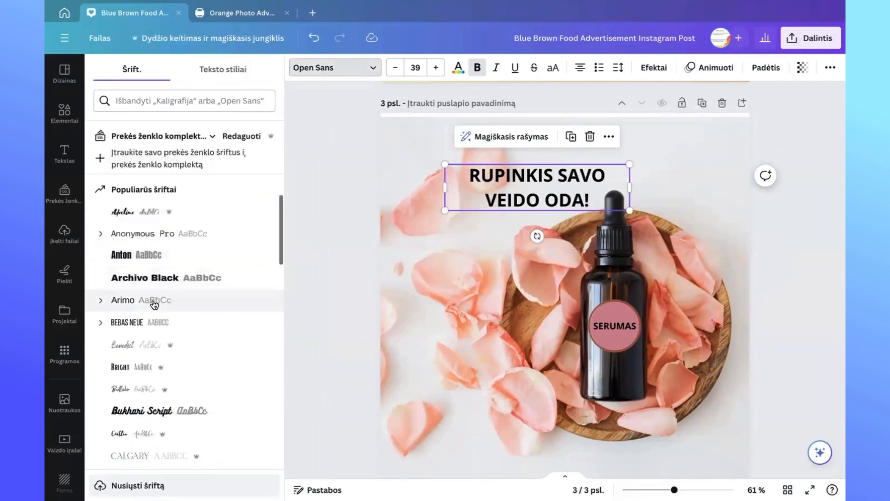
scroll(154, 304, "down", 4)
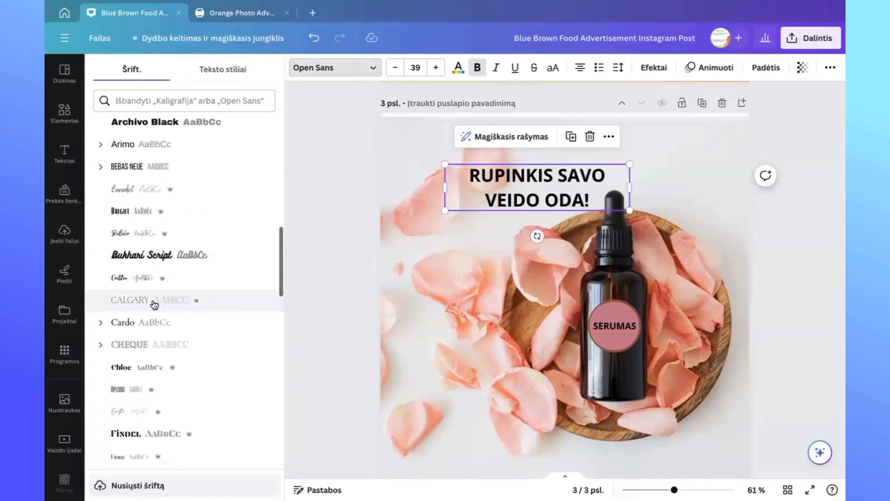
scroll(154, 304, "up", 10)
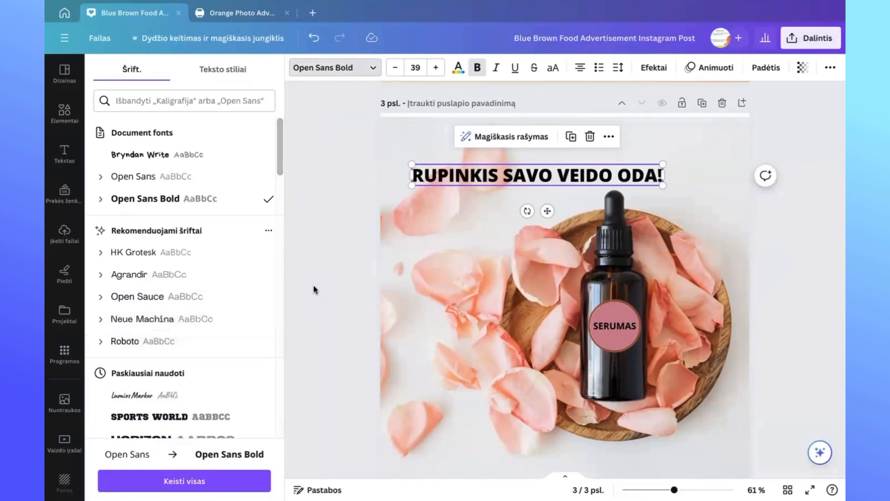
left_click(314, 285)
left_click(320, 263)
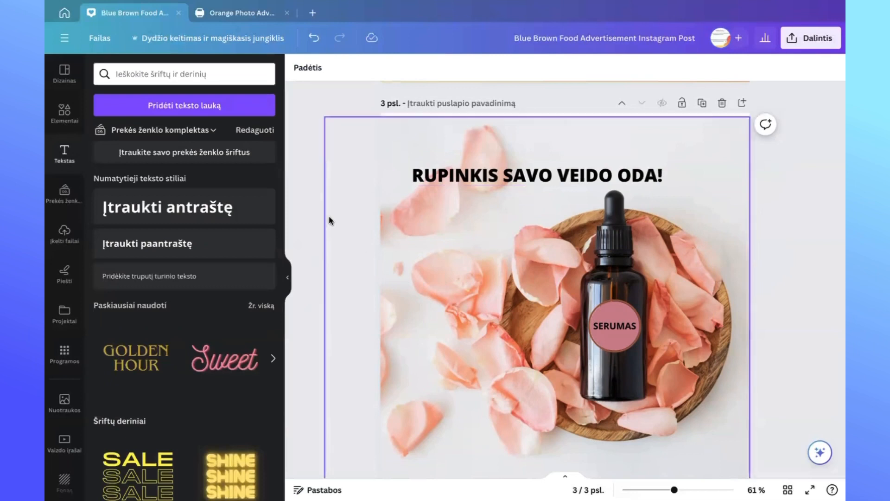
left_click(287, 277)
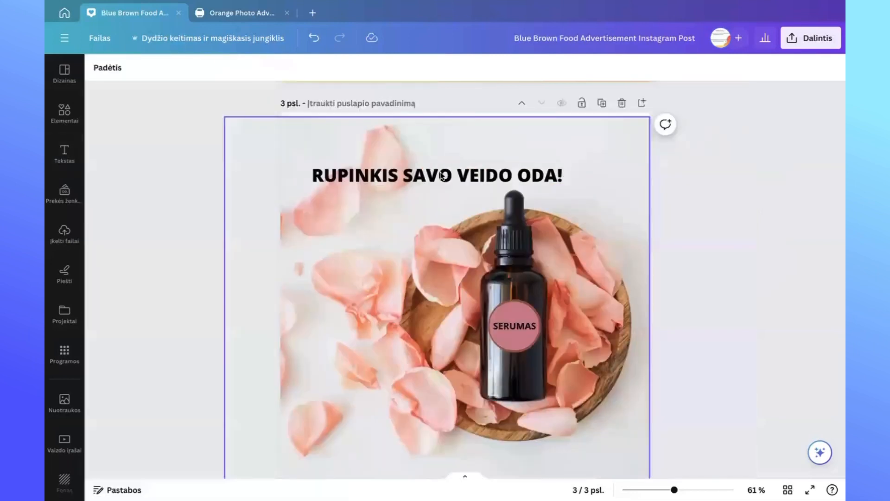
- Increase the heading's font size to 46
left_click(450, 171)
left_click(235, 67)
left_click(236, 68)
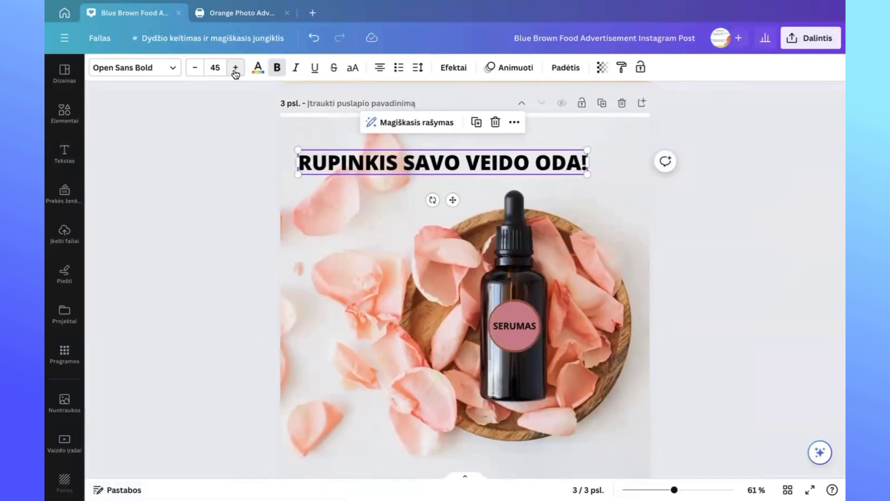
left_click(235, 67)
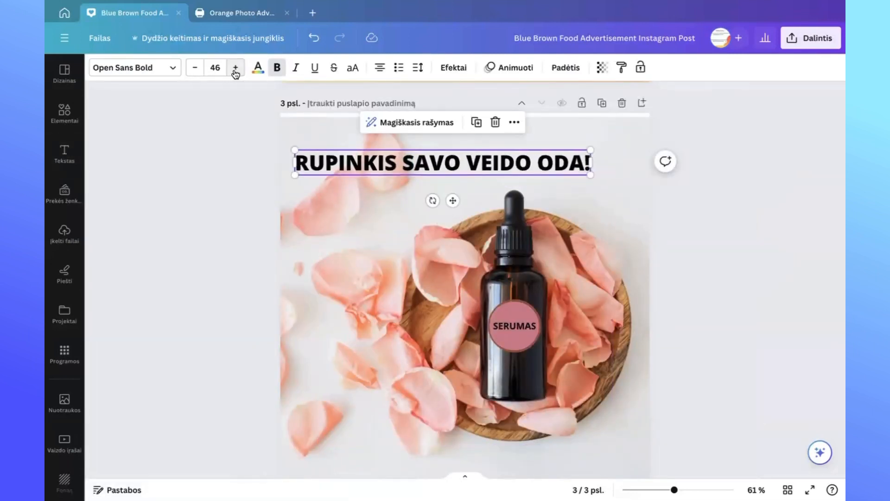
- Narrow the heading's text box to about 605 wide so it wraps onto two lines, and nudge it slightly upward
left_click(465, 160)
left_click_drag(592, 162, 528, 175)
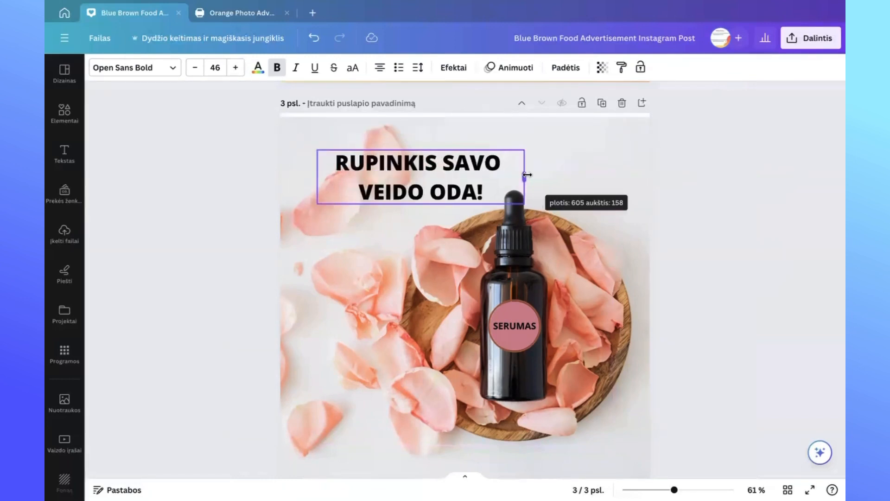
left_click(735, 180)
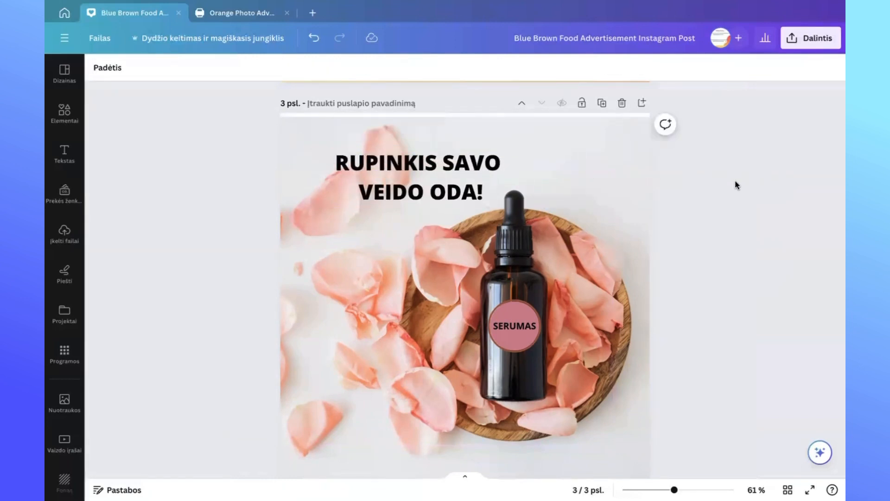
left_click(417, 191)
left_click_drag(417, 191, 423, 187)
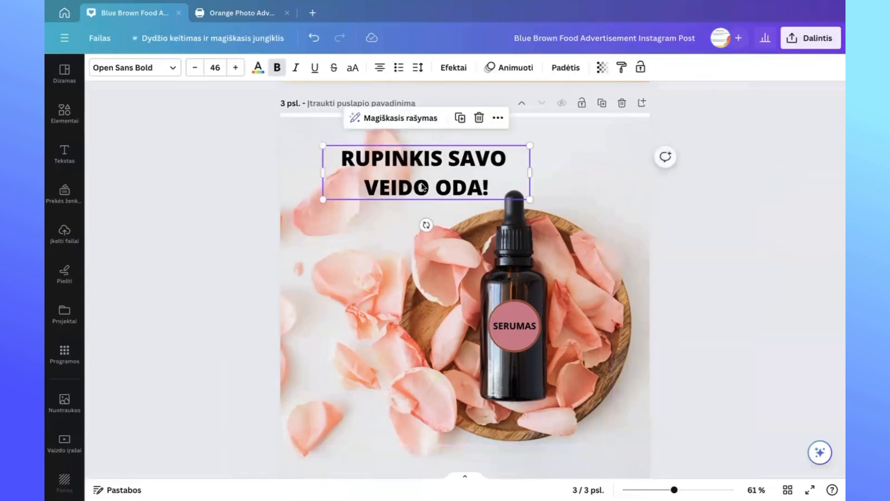
- Recolor the heading with the near-black shade from the bottle photo's colors
left_click(258, 68)
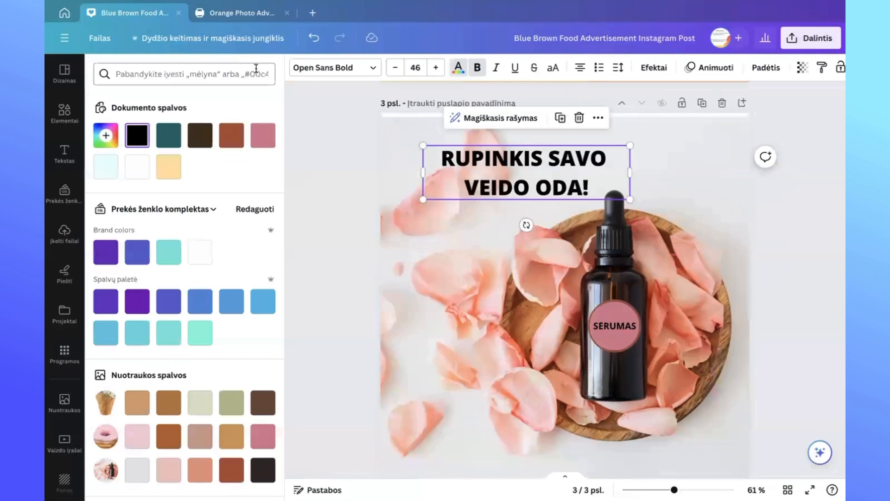
scroll(255, 319, "down", 2)
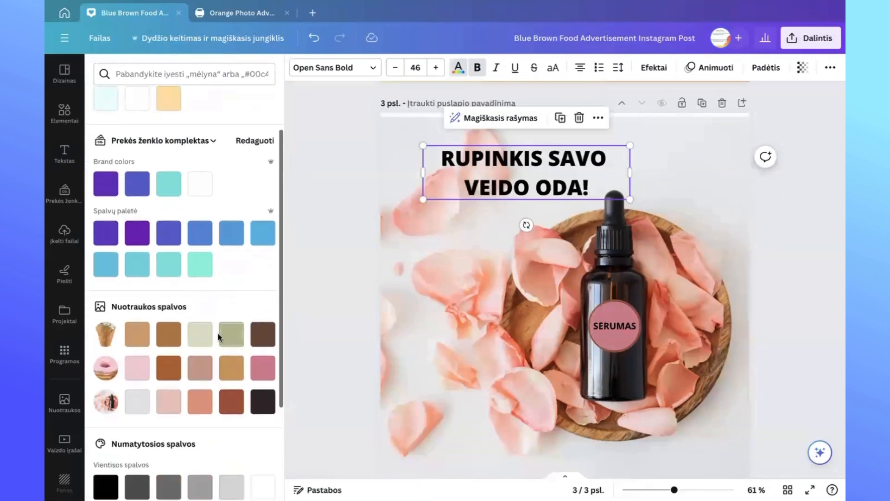
scroll(258, 317, "up", 2)
scroll(258, 316, "down", 4)
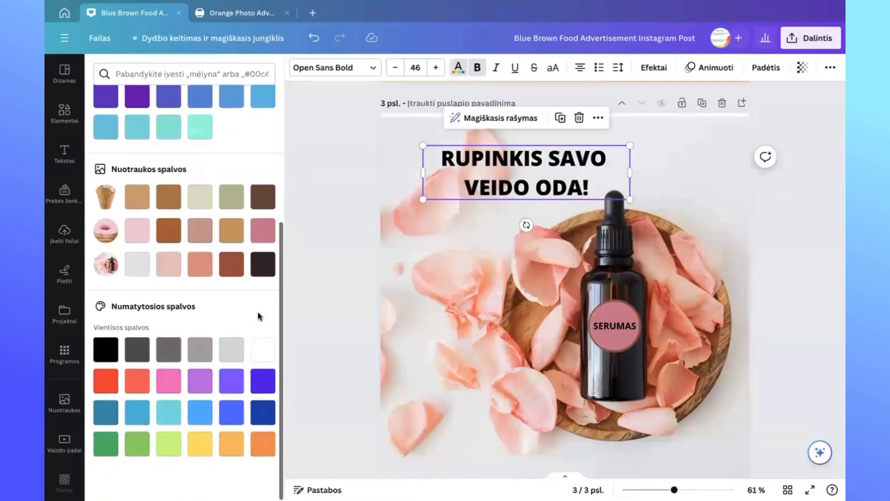
left_click(265, 266)
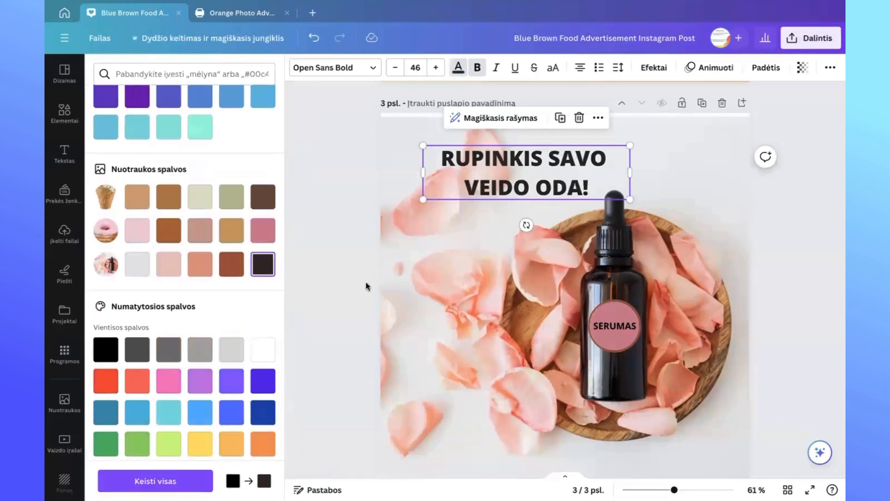
left_click(336, 279)
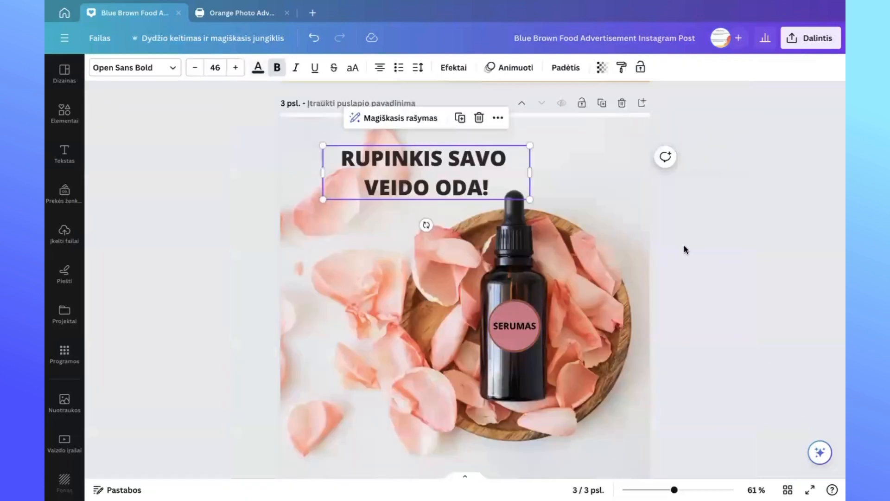
left_click(713, 242)
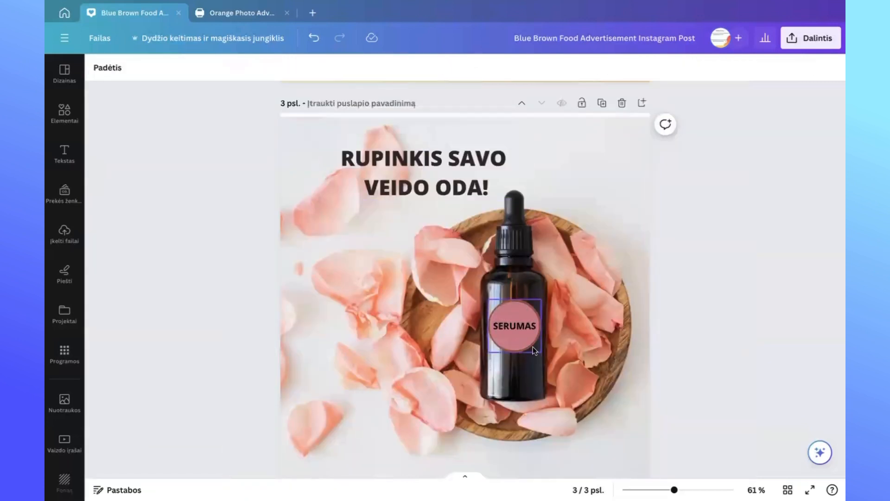
- Move the ring off the bottle label and recolor the label circle with the bottle photo's light pink
left_click(522, 334)
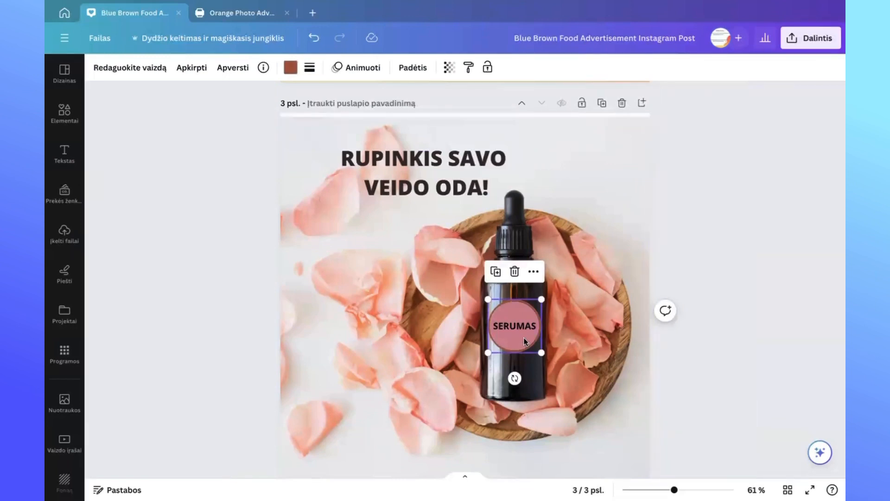
left_click_drag(526, 342, 531, 357)
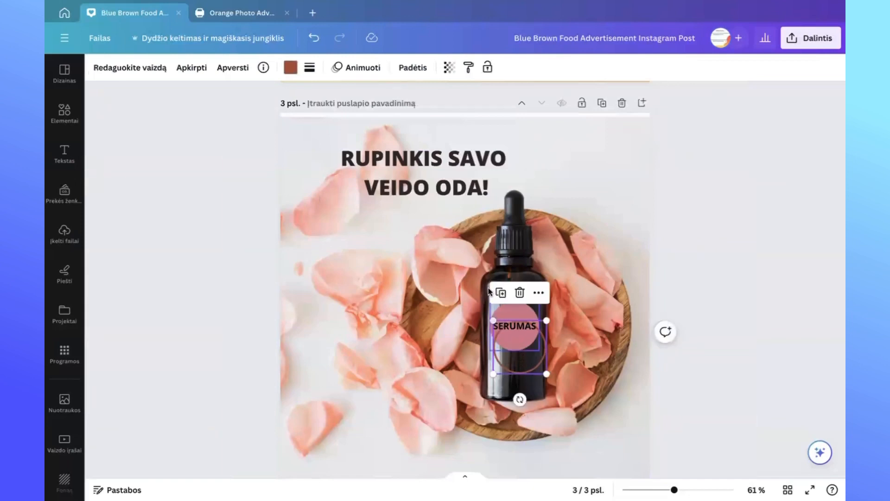
left_click(521, 307)
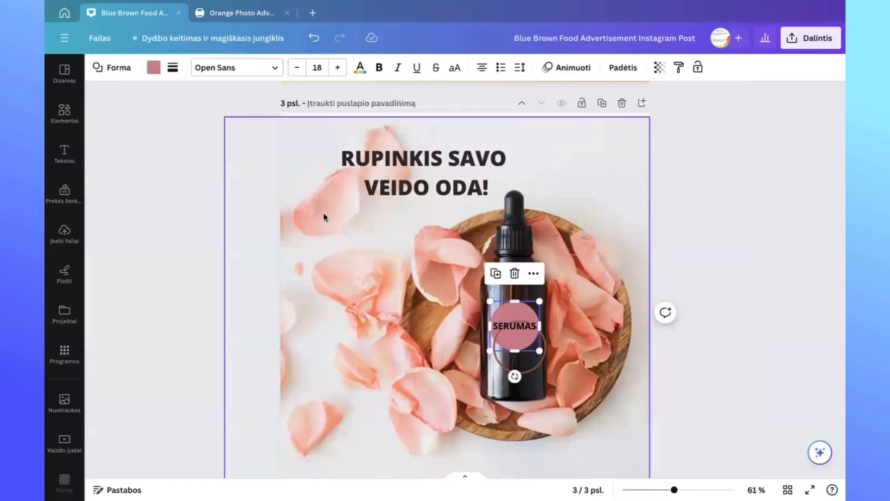
left_click(155, 67)
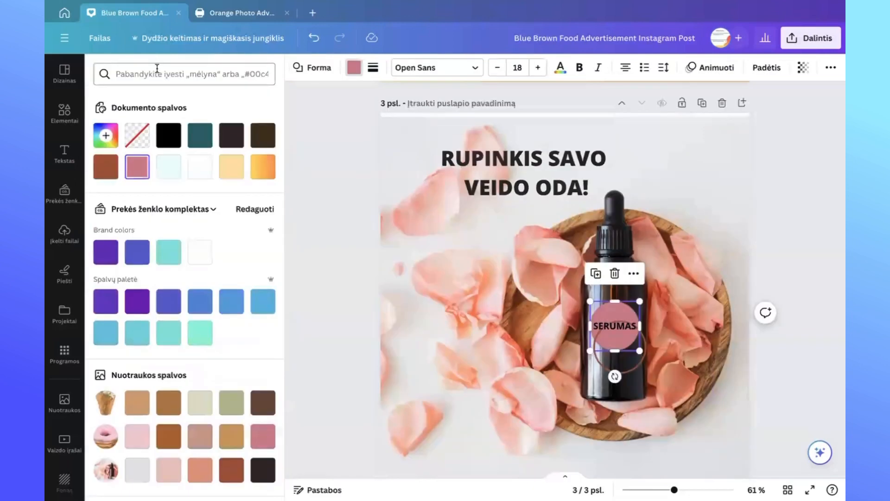
left_click(169, 471)
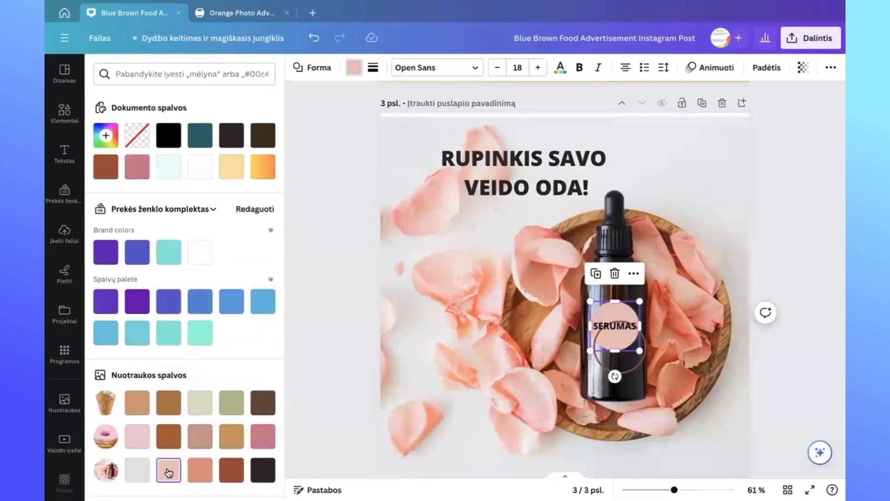
- Move the reddish-brown ring back so it frames the light pink label circle
left_click(631, 366)
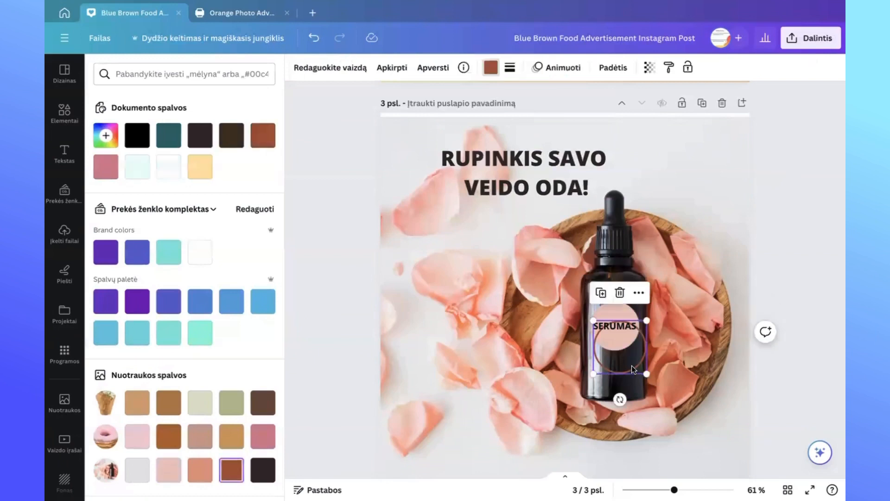
left_click_drag(627, 348, 626, 344)
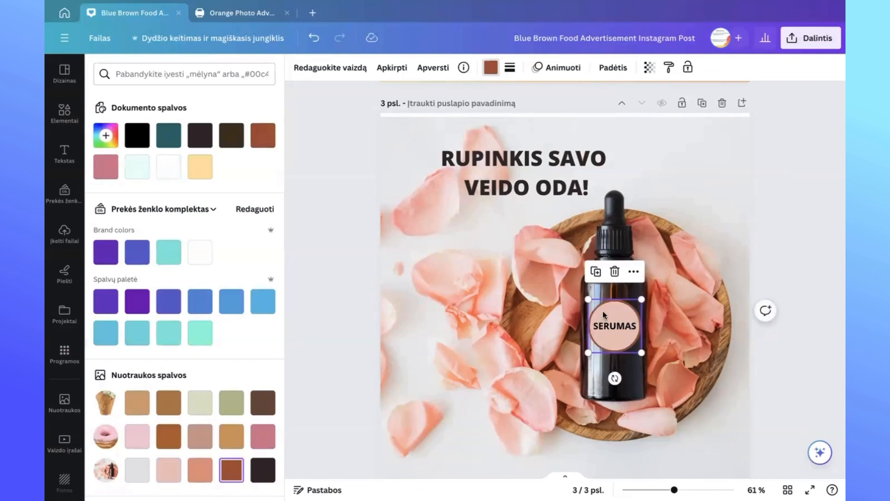
left_click(317, 355)
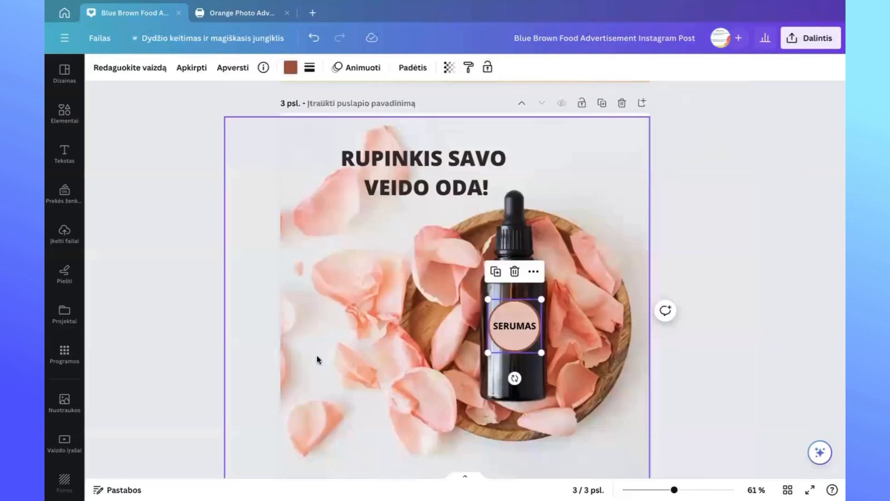
left_click(703, 352)
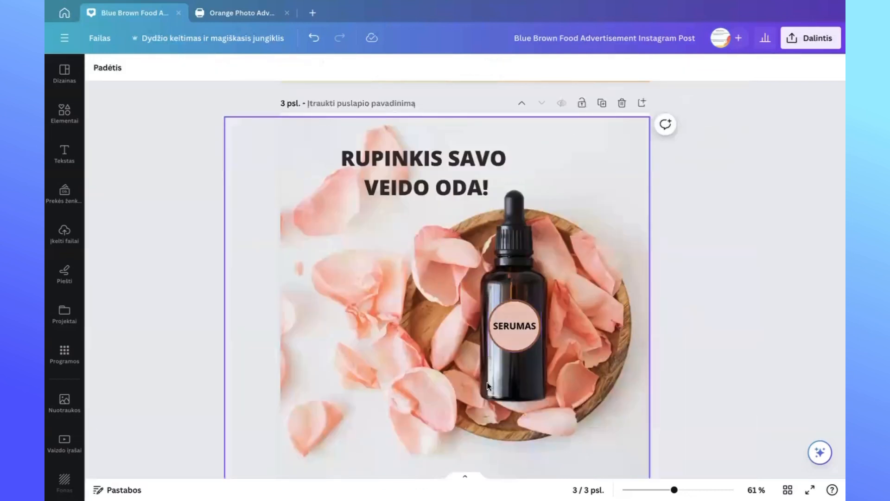
- Add a new blank page after the serum ad and search the design templates for "online kursas"
scroll(560, 363, "down", 2)
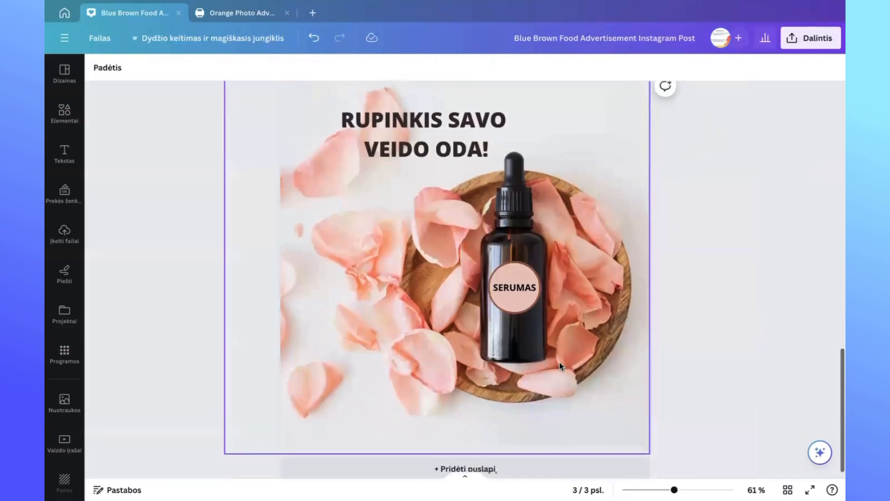
scroll(560, 363, "down", 1)
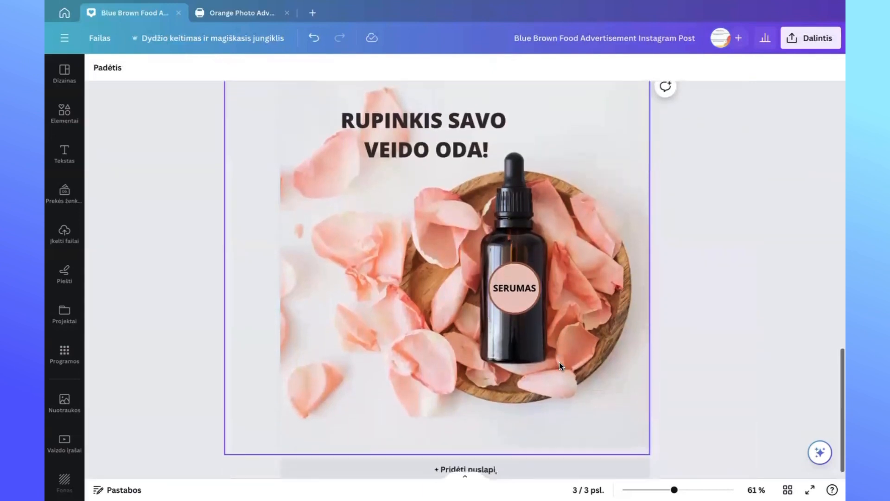
left_click(481, 463)
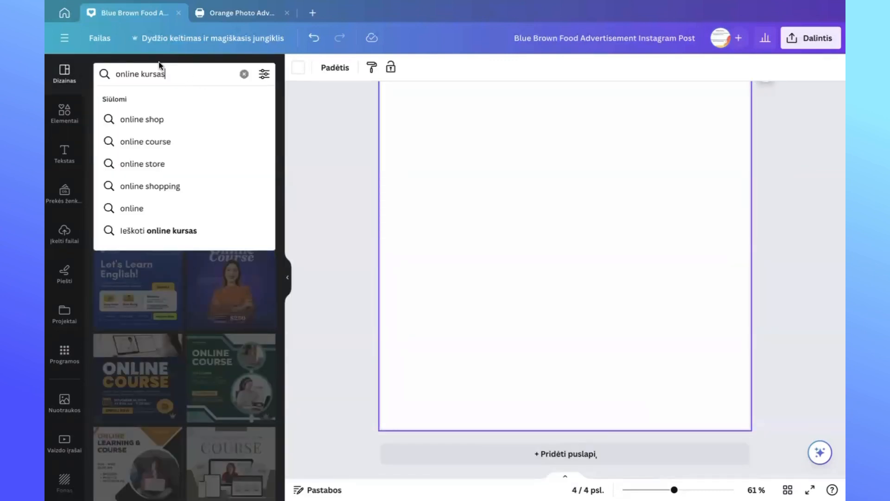
left_click(328, 228)
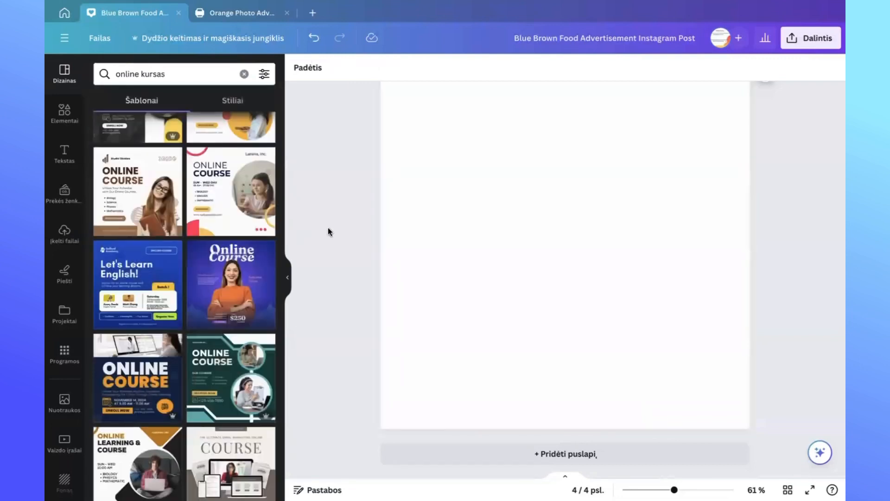
- Apply the "Blue and Purple Modern Online Course Instagram Post" template to the new page
scroll(190, 200, "up", 5)
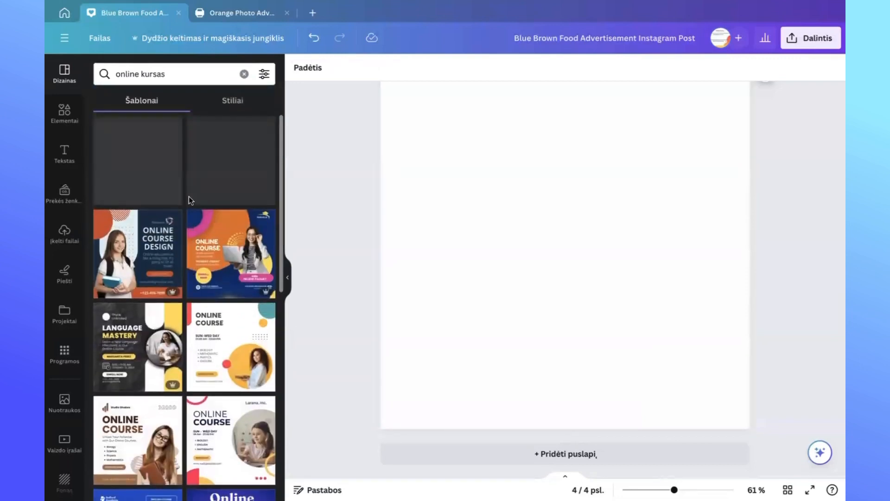
scroll(190, 201, "down", 8)
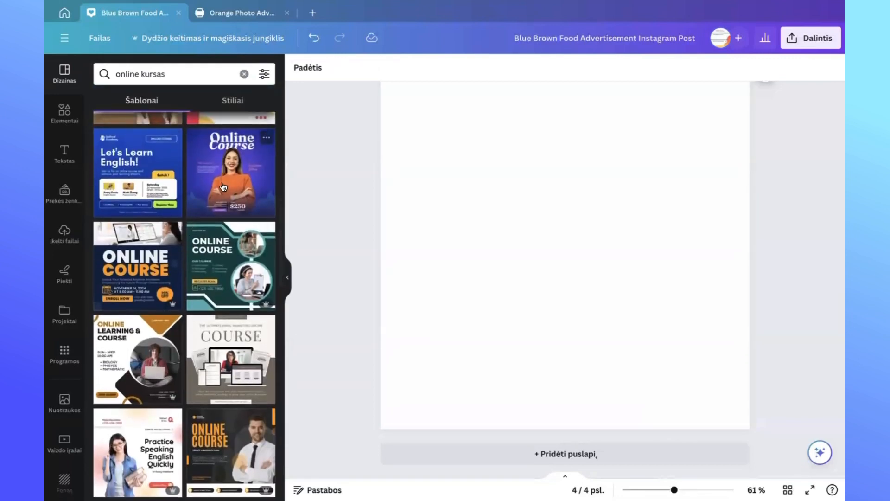
left_click(222, 182)
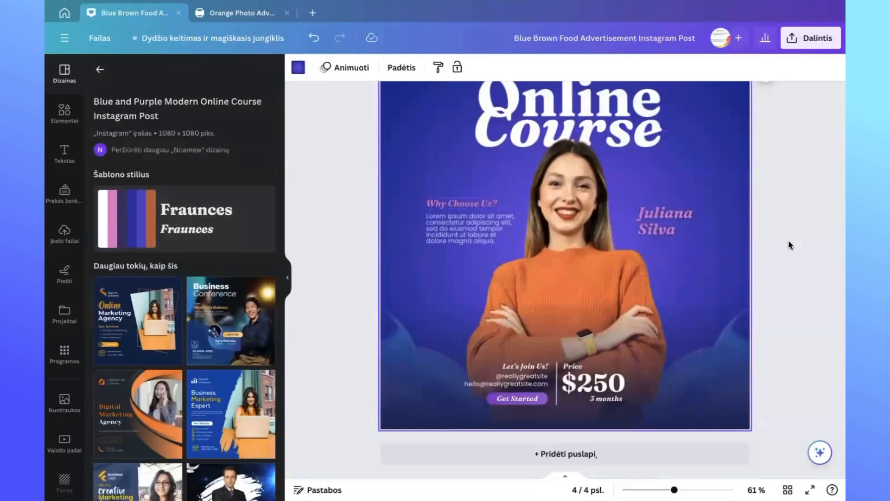
scroll(791, 247, "up", 1)
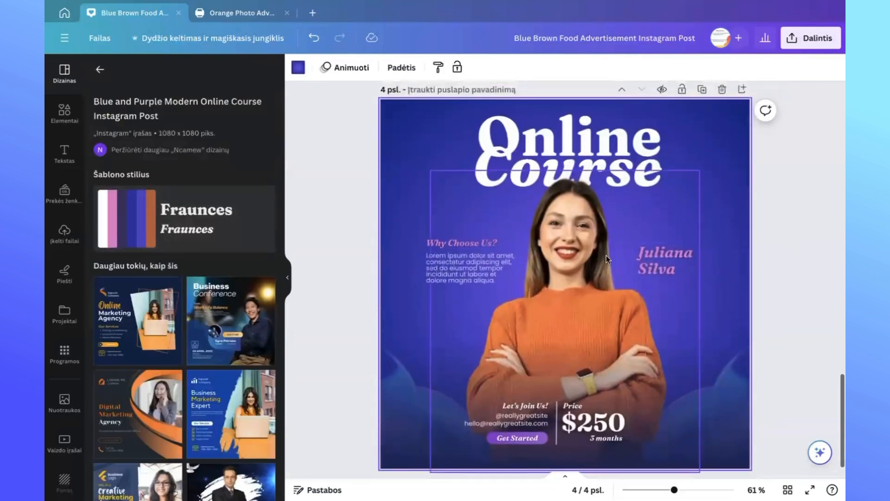
left_click(614, 144)
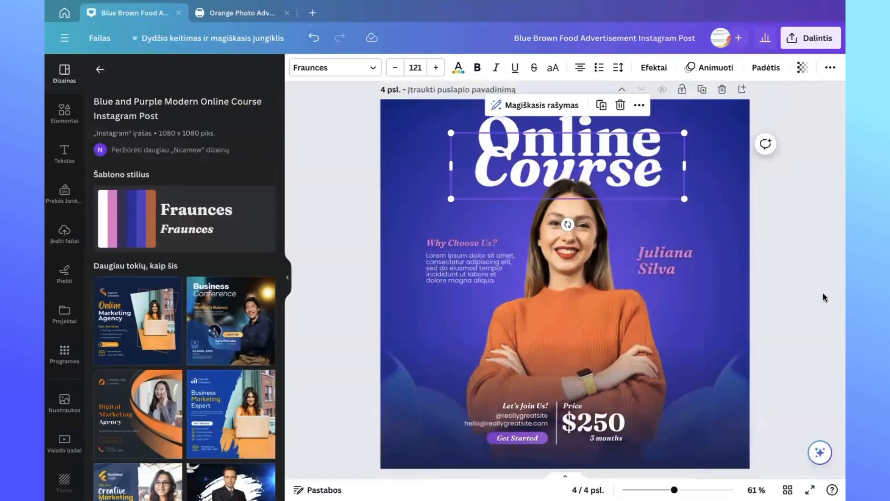
left_click(783, 296)
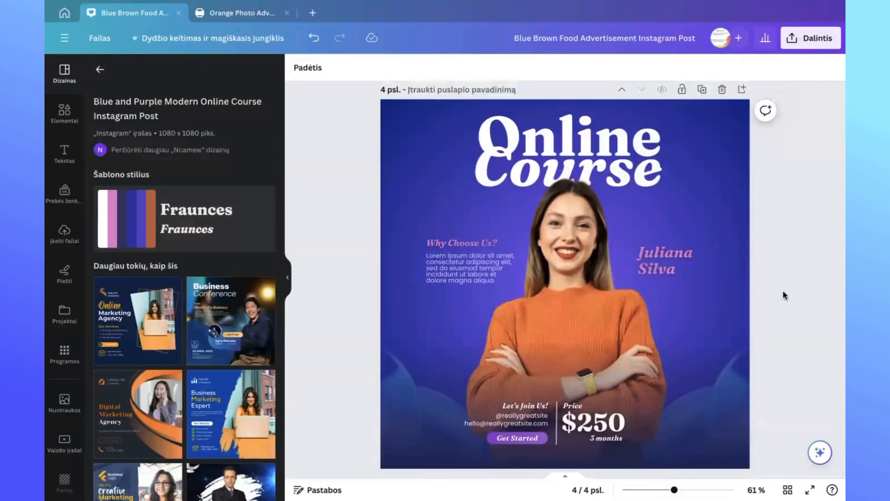
left_click(287, 277)
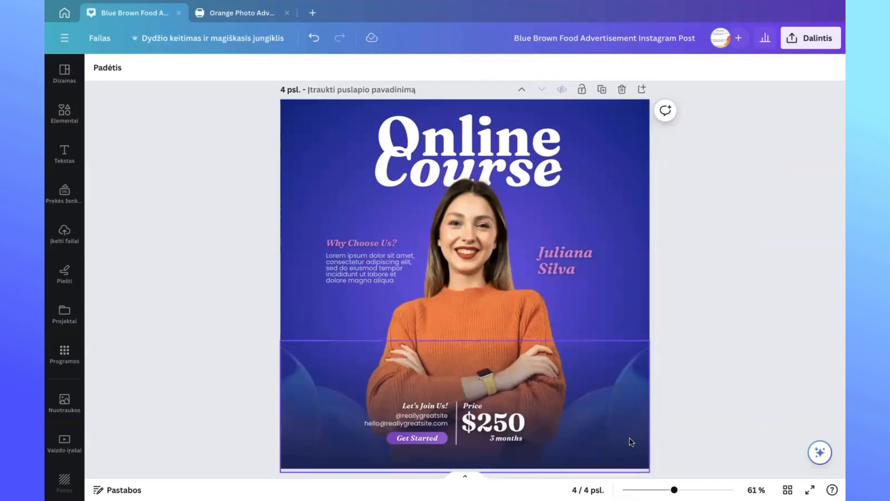
- Move the dark gradient overlay up over the woman's face, and return it flush with the page's bottom edge
left_click(615, 441)
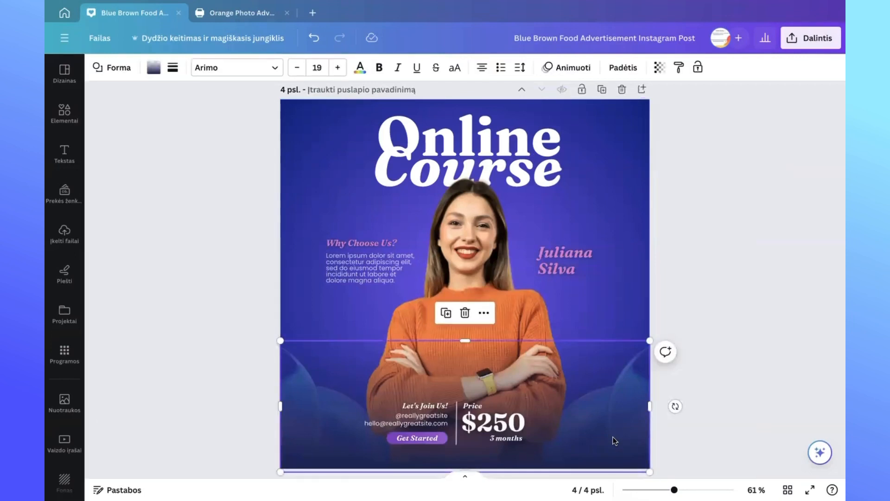
mouse_move(615, 441)
left_mouse_down()
mouse_move(622, 366)
mouse_move(541, 368)
mouse_move(640, 349)
mouse_move(622, 336)
mouse_move(624, 429)
mouse_move(614, 433)
left_mouse_up()
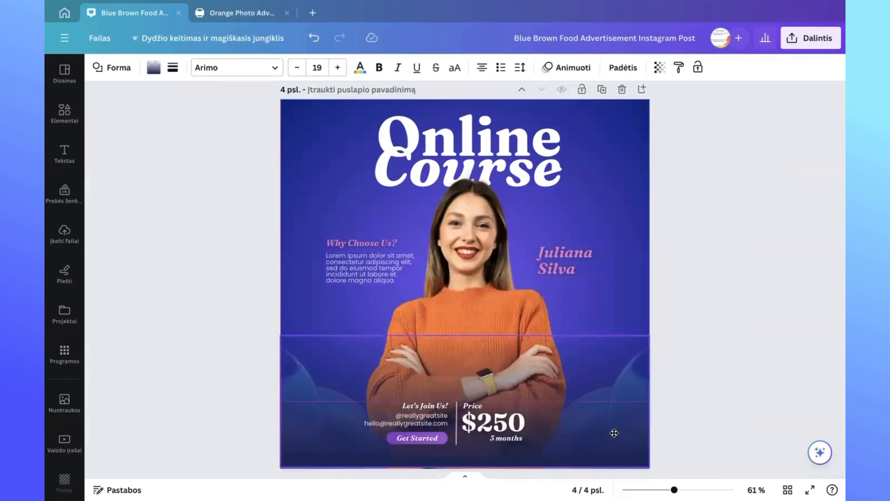
left_click_drag(614, 431, 615, 290)
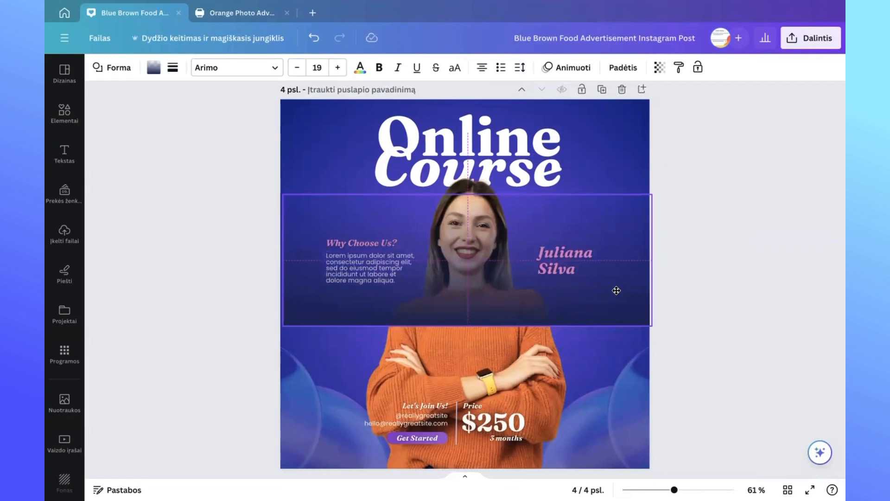
left_click_drag(616, 290, 614, 436)
left_click(750, 308)
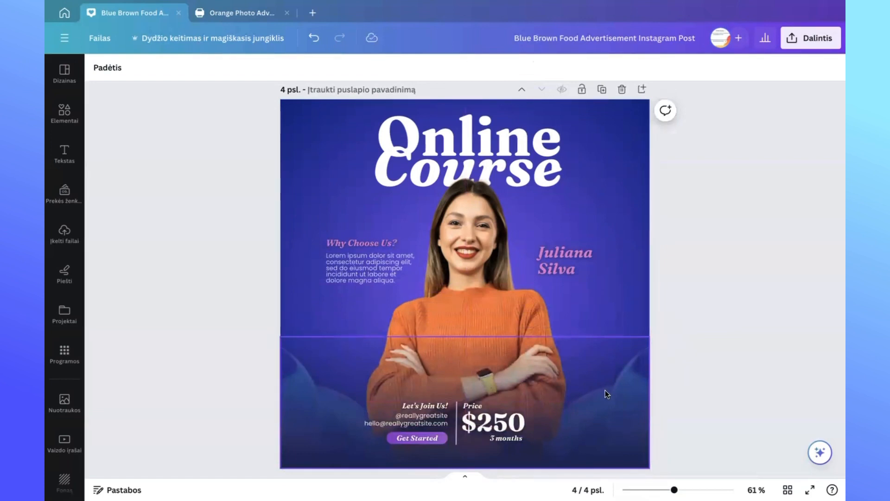
- Add a new page after the online course ad and set its background to white
scroll(699, 351, "down", 2)
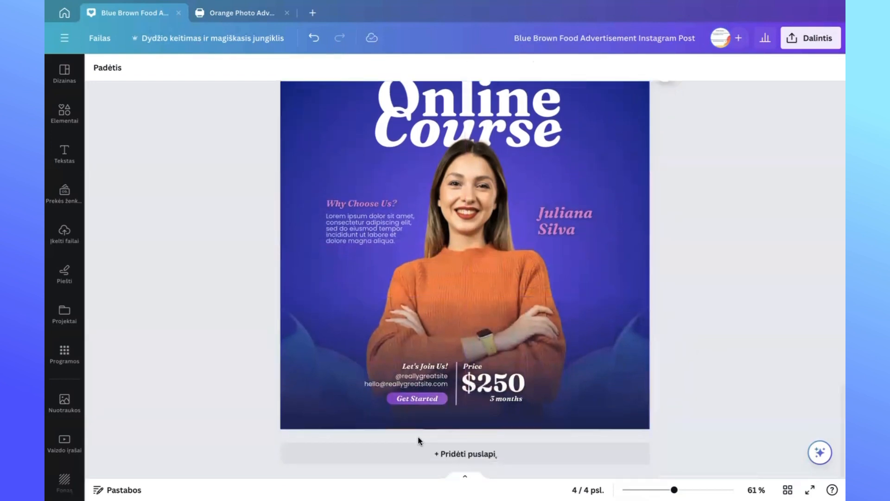
left_click(475, 452)
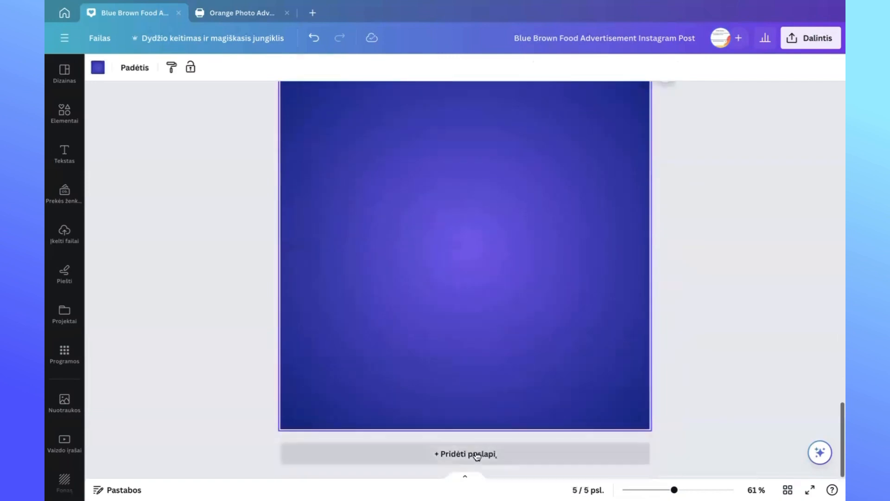
left_click(94, 68)
left_click(204, 289)
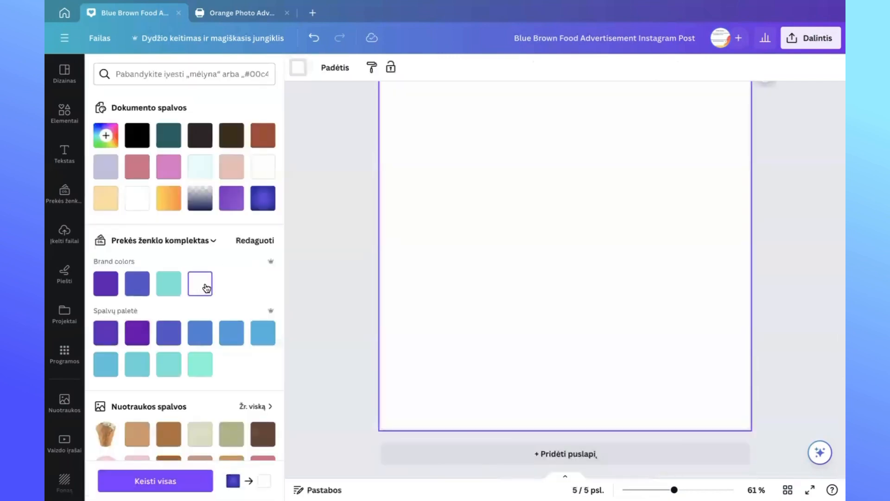
left_click(322, 233)
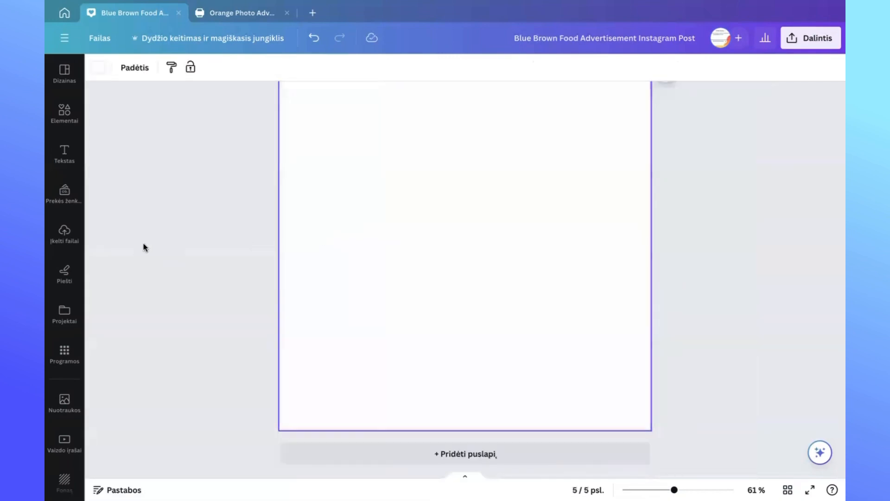
scroll(389, 236, "up", 2)
scroll(389, 238, "down", 1)
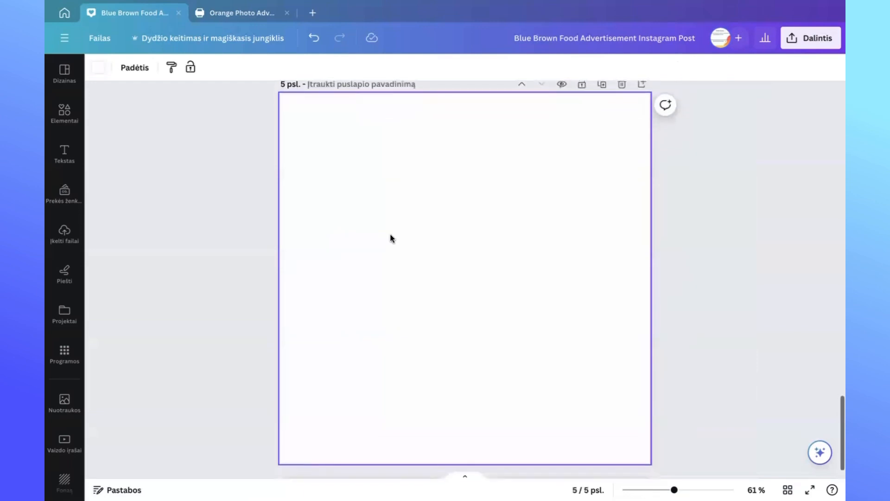
- Set the new page's background to the document's circular gradient of #8255f1 and #0d2486
left_click(97, 68)
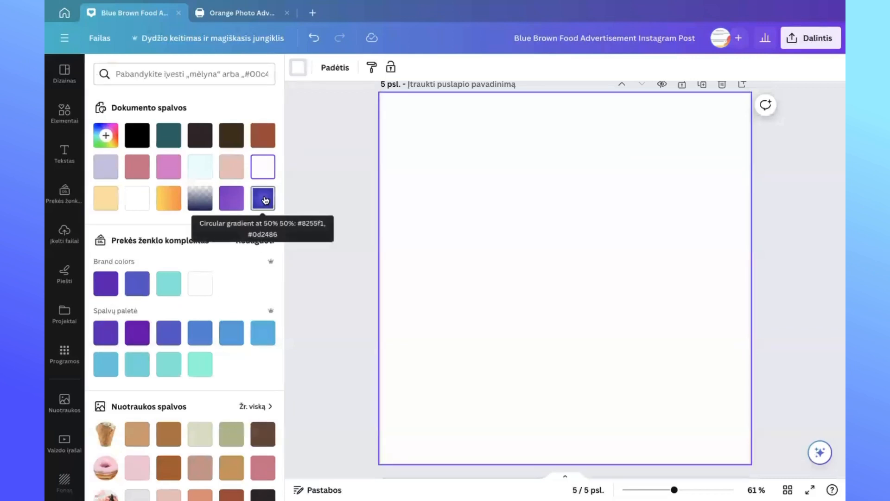
scroll(301, 291, "down", 2)
scroll(302, 290, "up", 1)
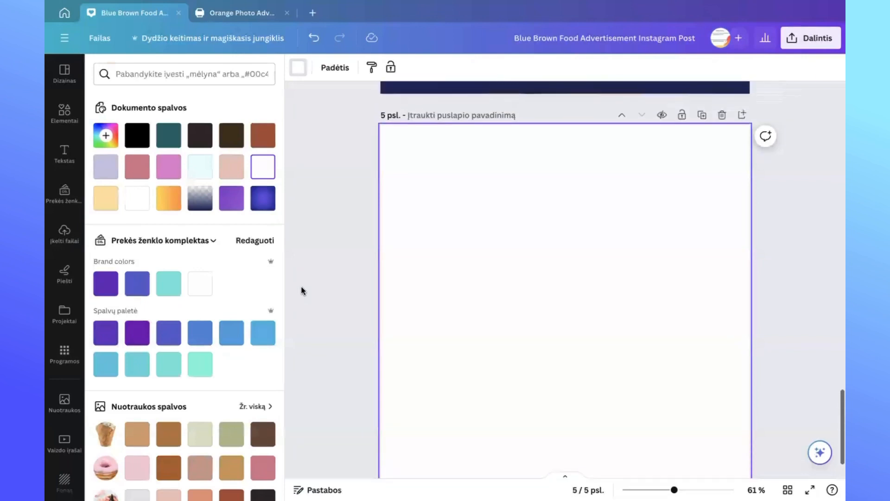
left_click(266, 199)
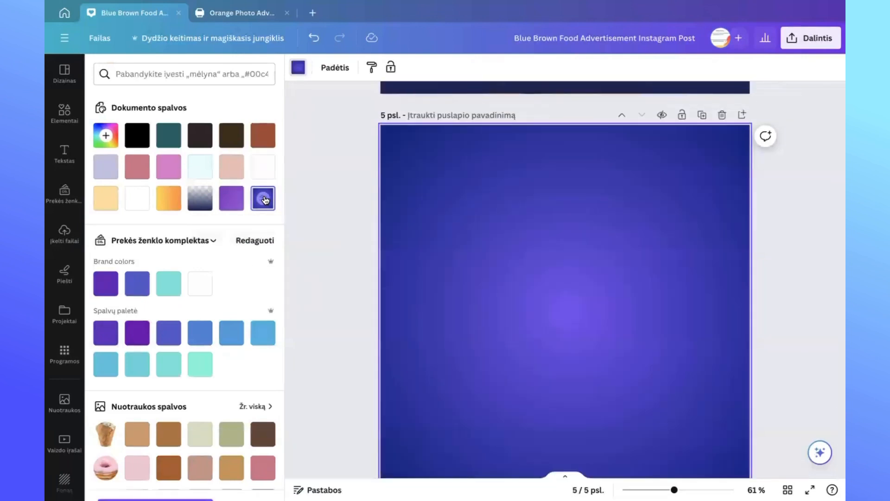
left_click(330, 357)
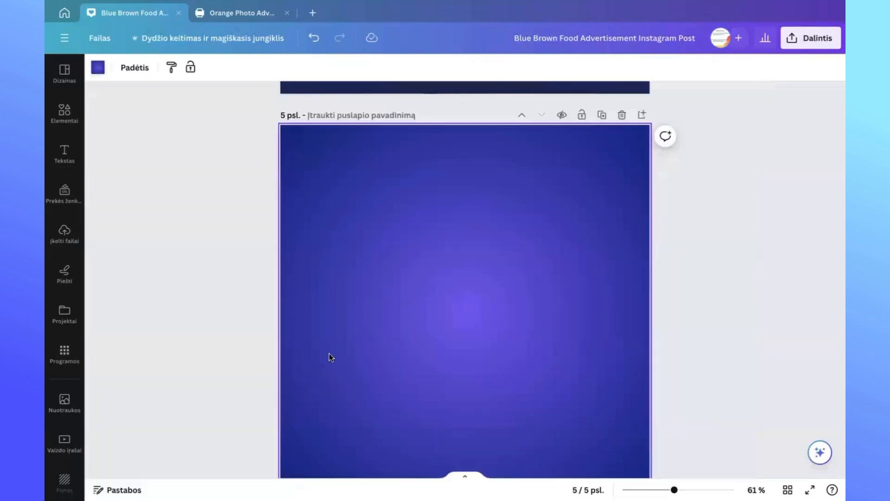
- Insert the uploaded photo of the woman in sunglasses, crop and enlarge it, and place it centred in the page's lower part
left_click(64, 232)
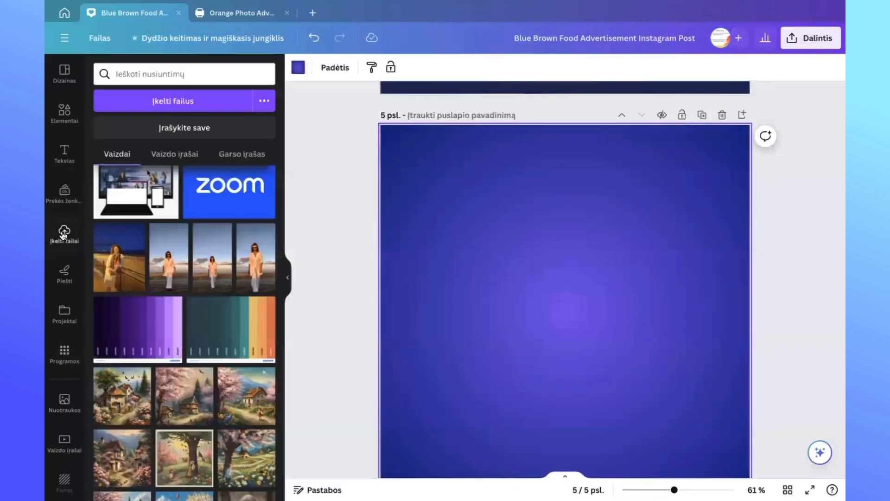
left_click(249, 264)
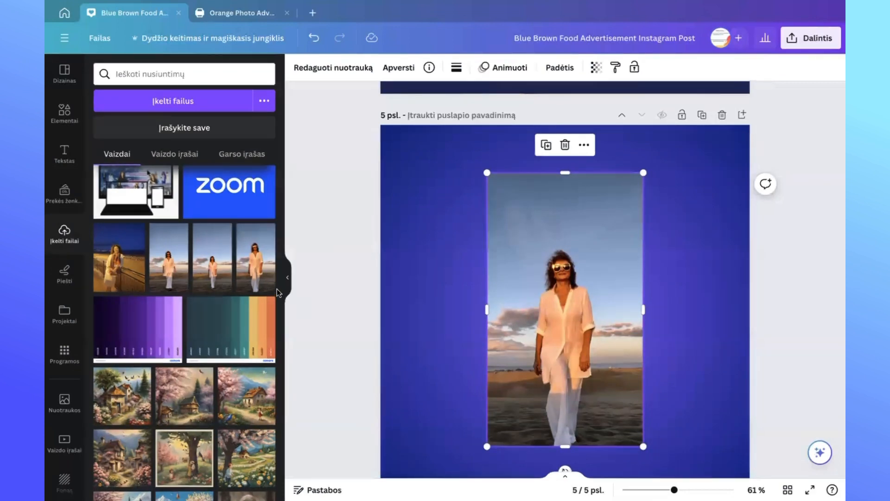
left_click(288, 280)
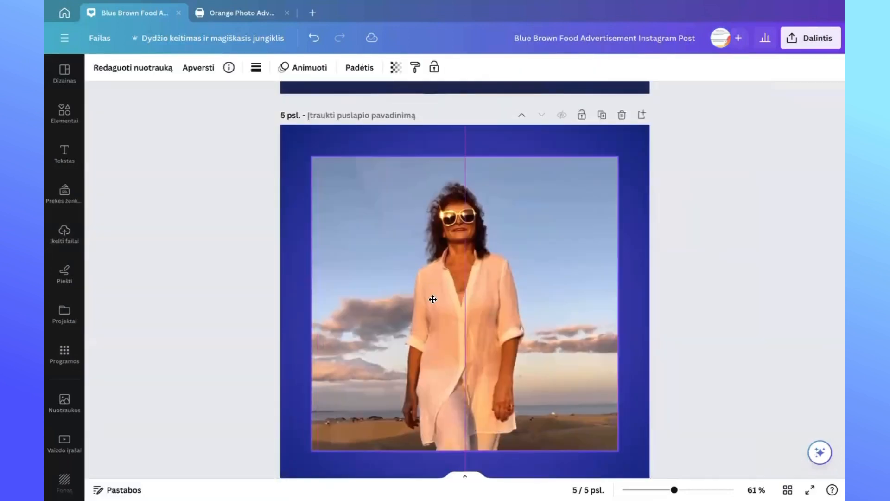
mouse_move(433, 300)
left_mouse_down()
mouse_move(443, 249)
mouse_move(427, 274)
mouse_move(425, 308)
left_mouse_up()
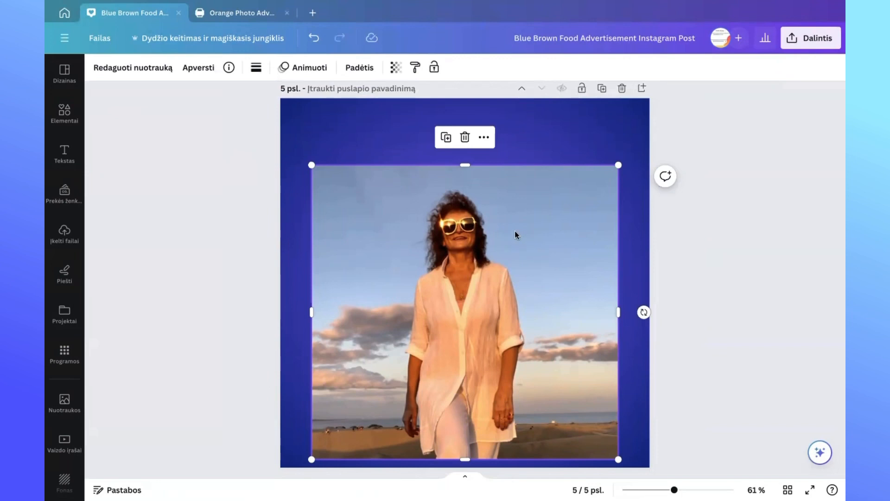
left_click(176, 255)
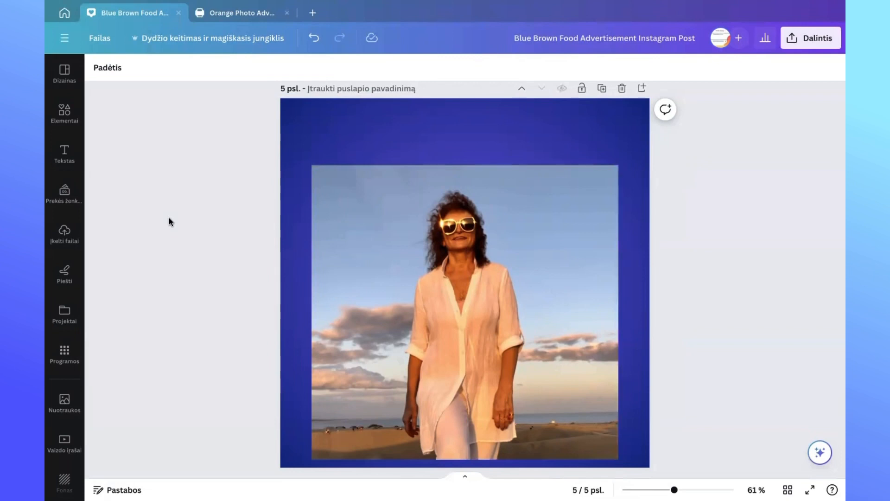
- Try the BG Remover effect on the woman's photo and undo it
left_click(417, 256)
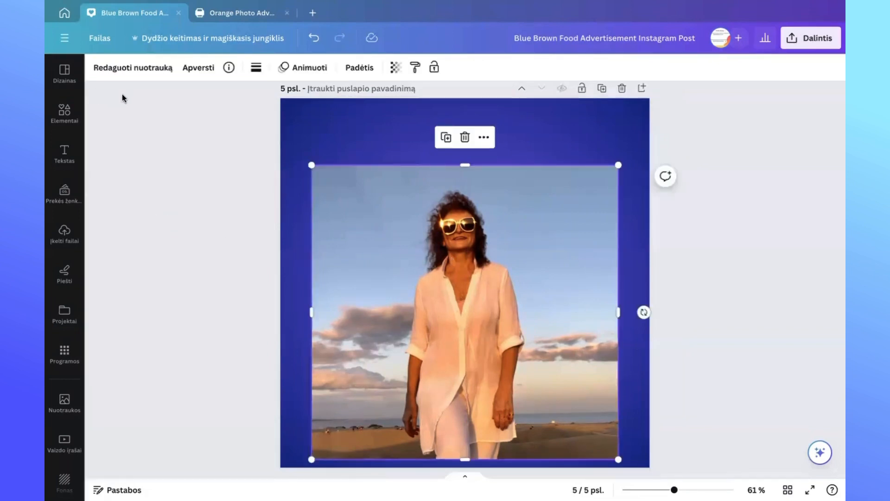
left_click(112, 69)
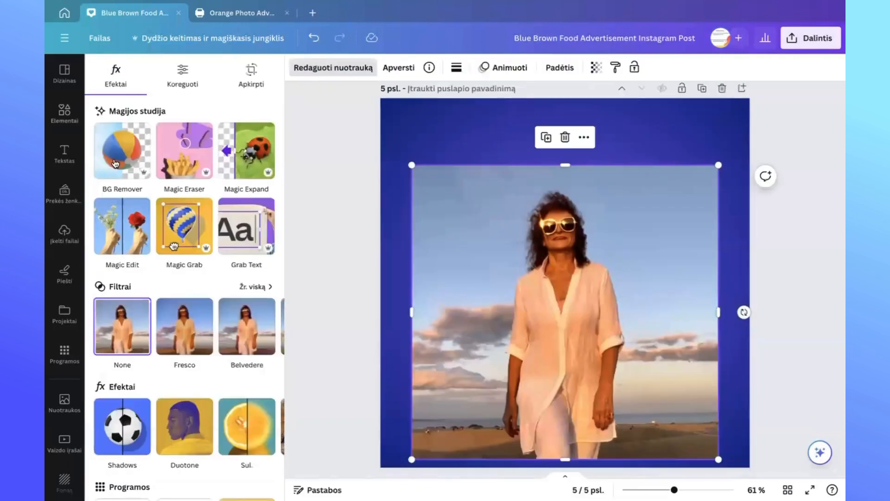
left_click(118, 160)
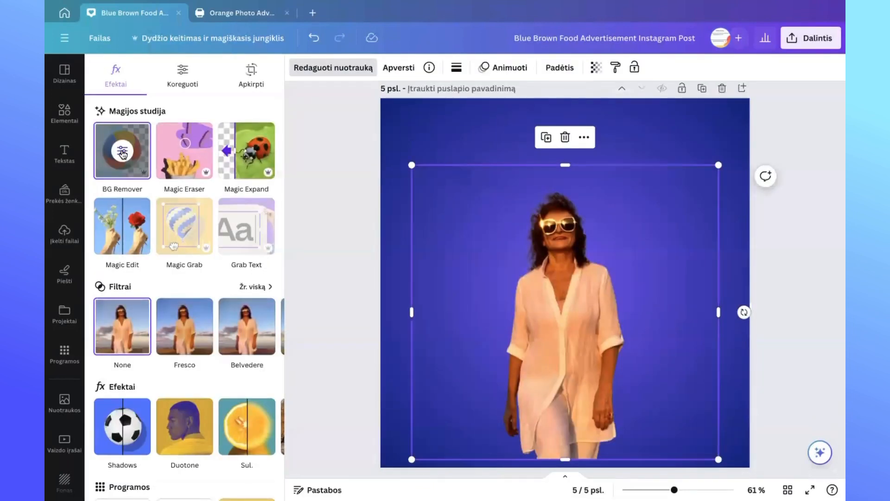
key("ctrl+z")
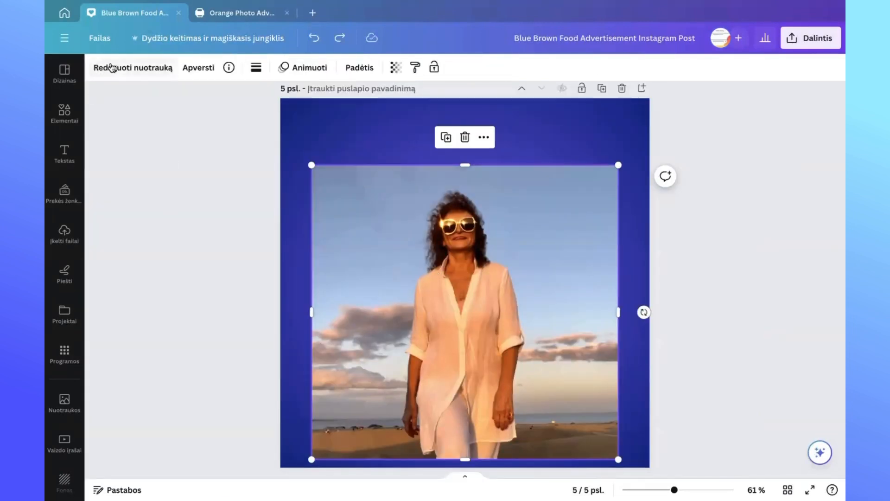
- Remove the background from the woman's photo with BG Remover so only her figure remains
left_click(132, 68)
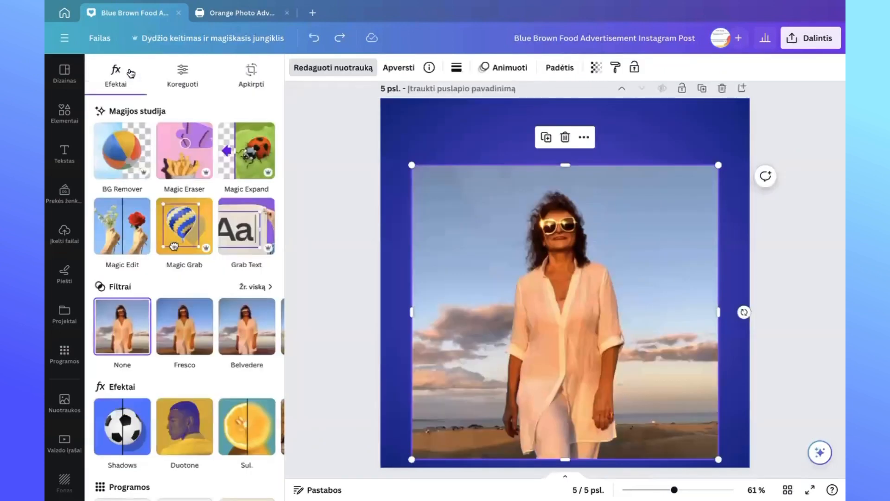
left_click(121, 147)
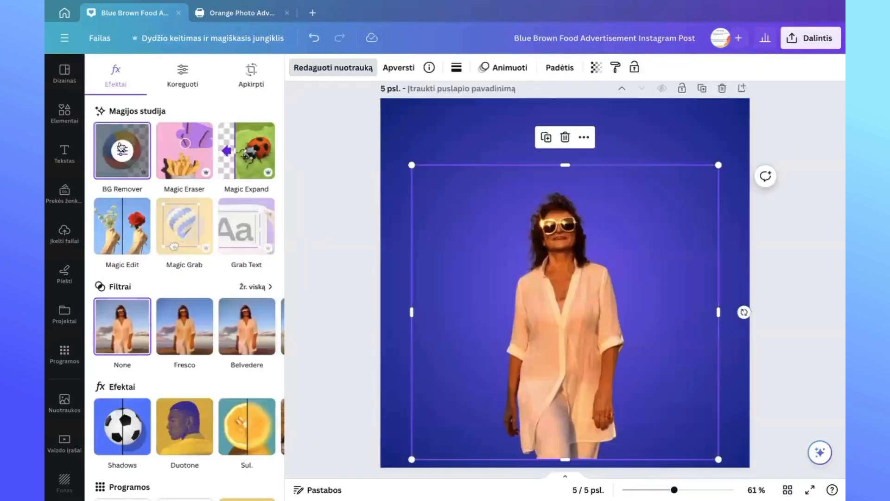
left_click(328, 213)
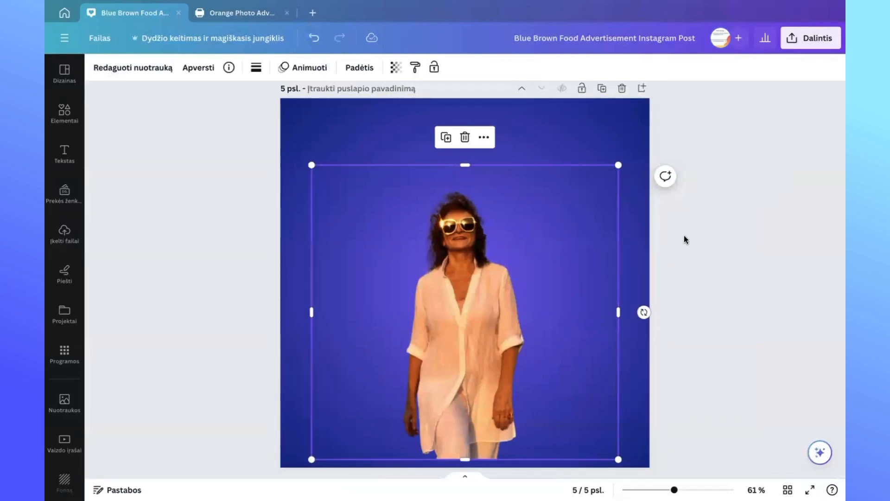
left_click(734, 144)
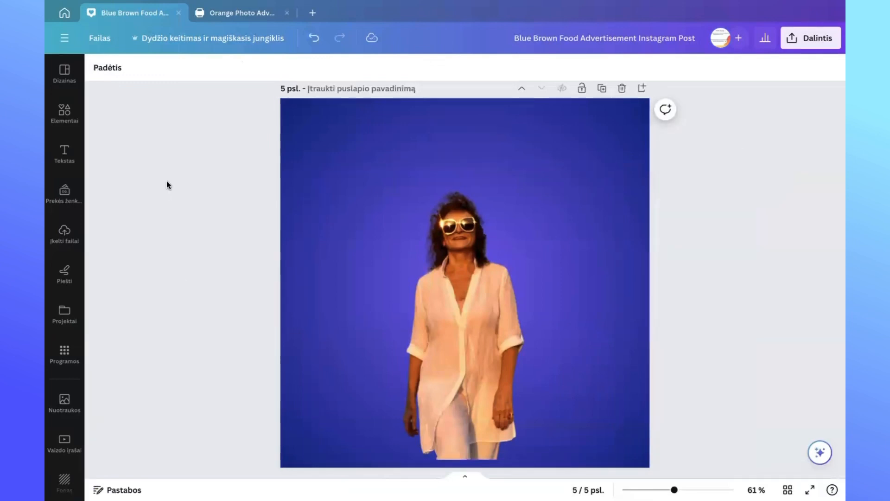
- Open the full Perėjimas (gradients) collection within the graphics elements
left_click(65, 112)
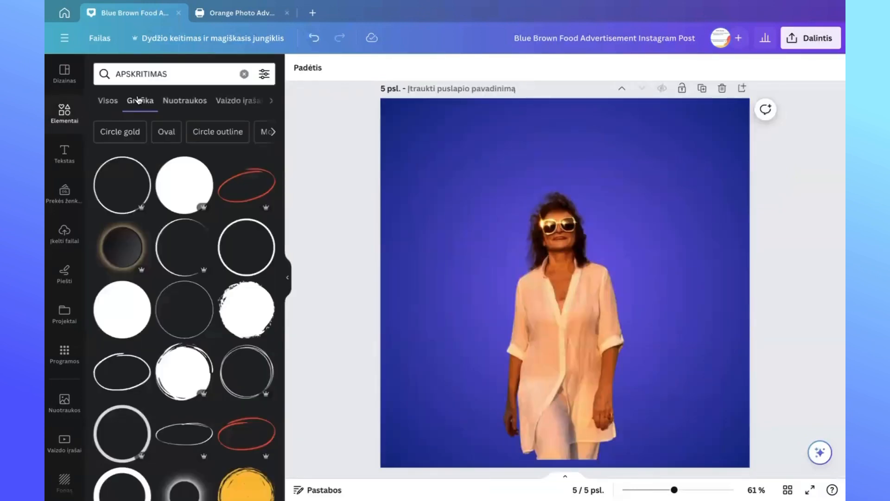
left_click(64, 113)
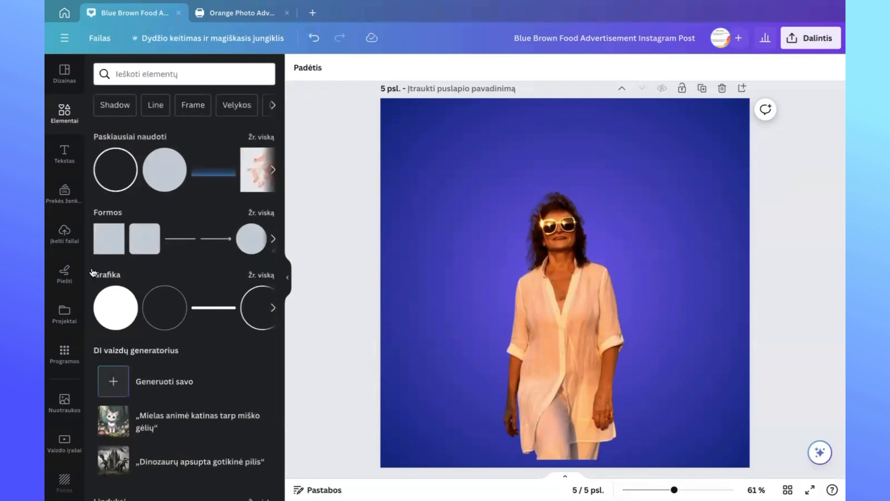
left_click(266, 276)
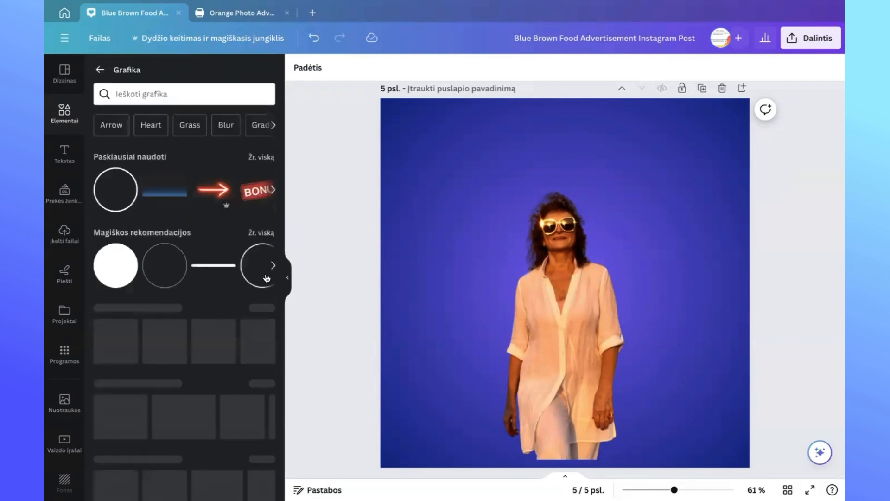
scroll(185, 302, "down", 2)
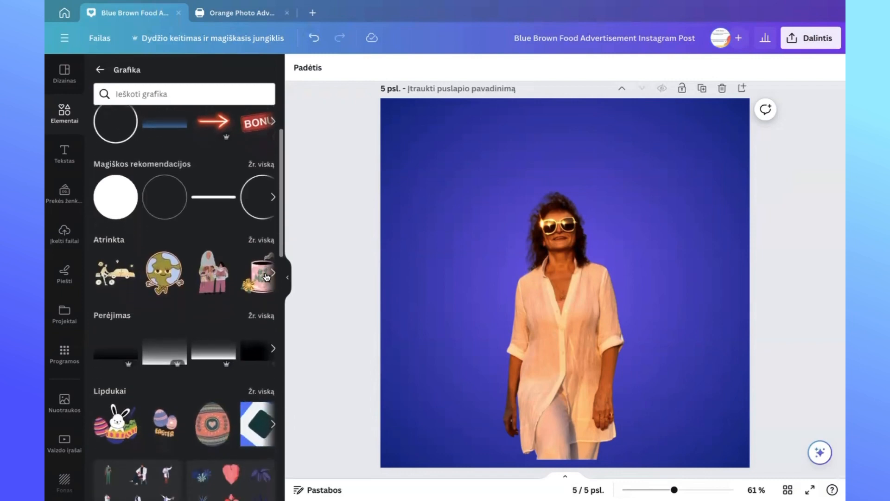
left_click(265, 314)
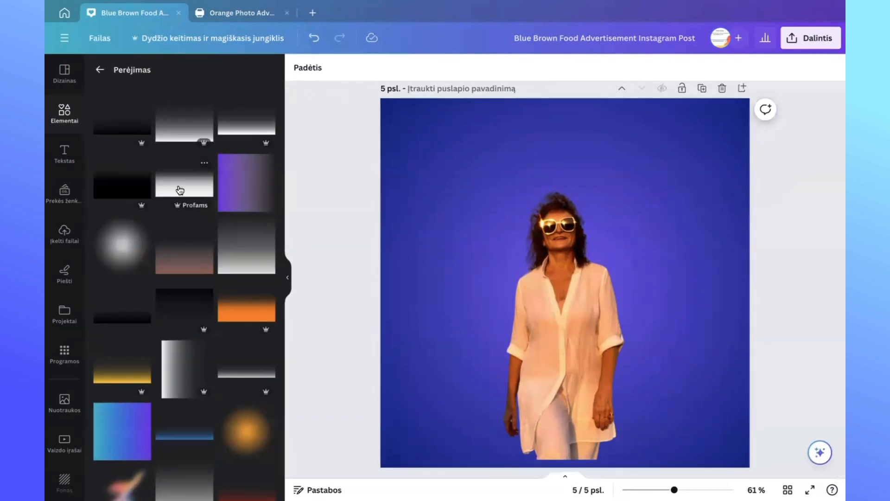
- Browse the gradient graphics and insert the horizontal blue fade that turns transparent at its upper edge
scroll(170, 276, "down", 3)
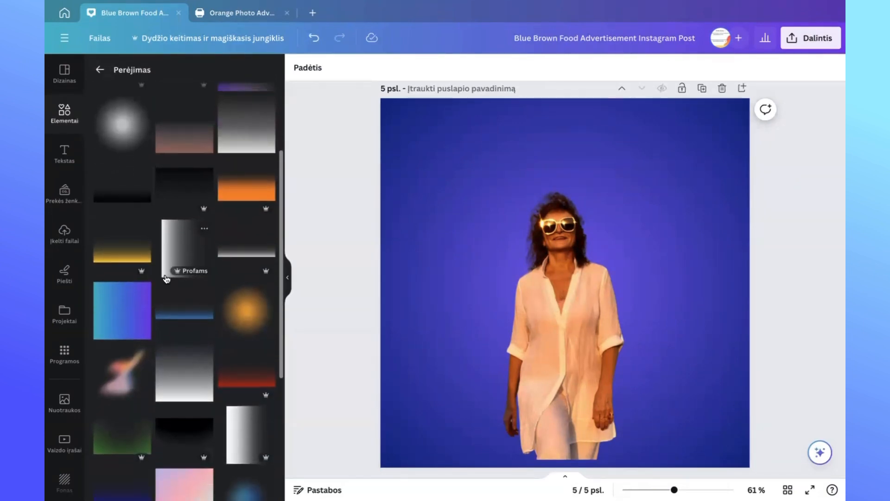
scroll(165, 277, "up", 3)
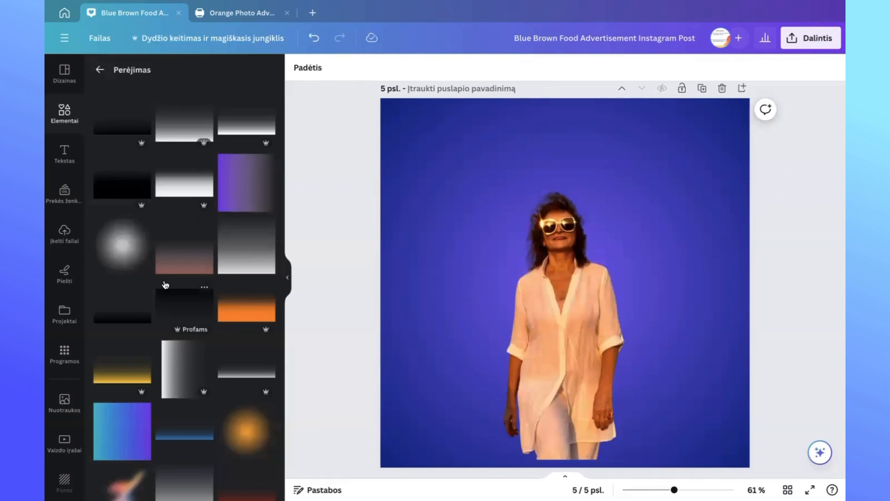
scroll(155, 388, "down", 2)
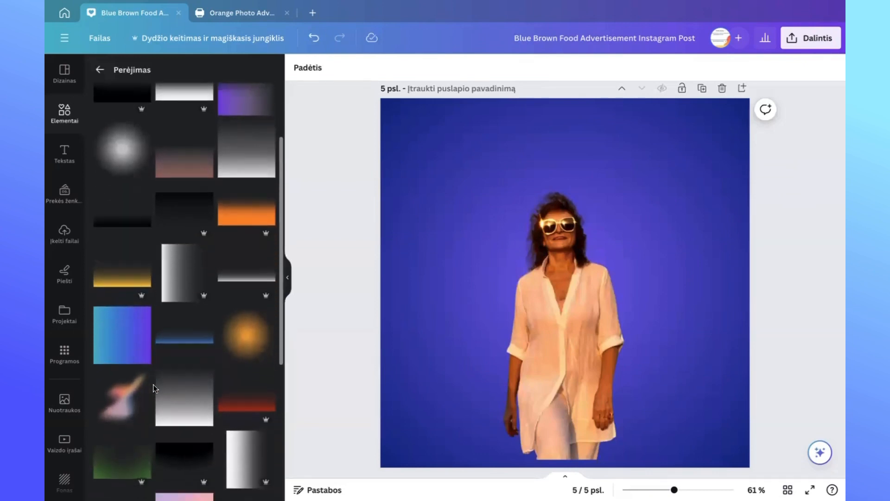
scroll(156, 389, "down", 2)
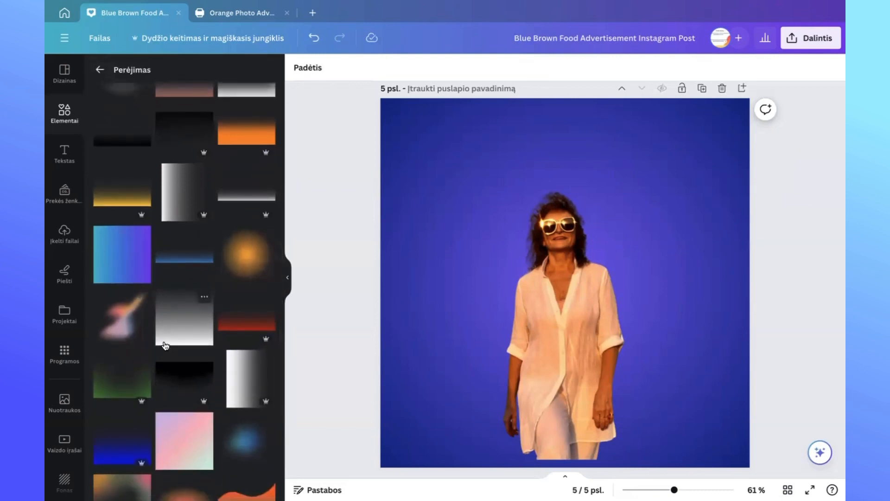
scroll(165, 345, "down", 7)
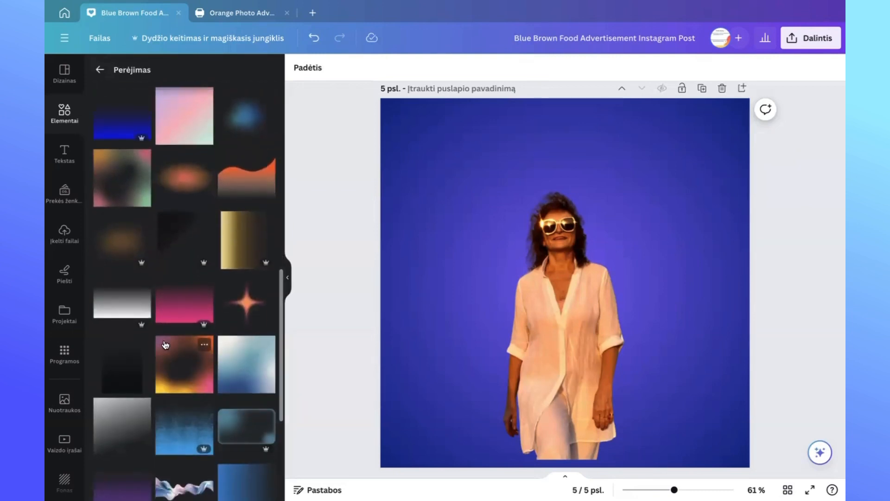
scroll(165, 344, "down", 10)
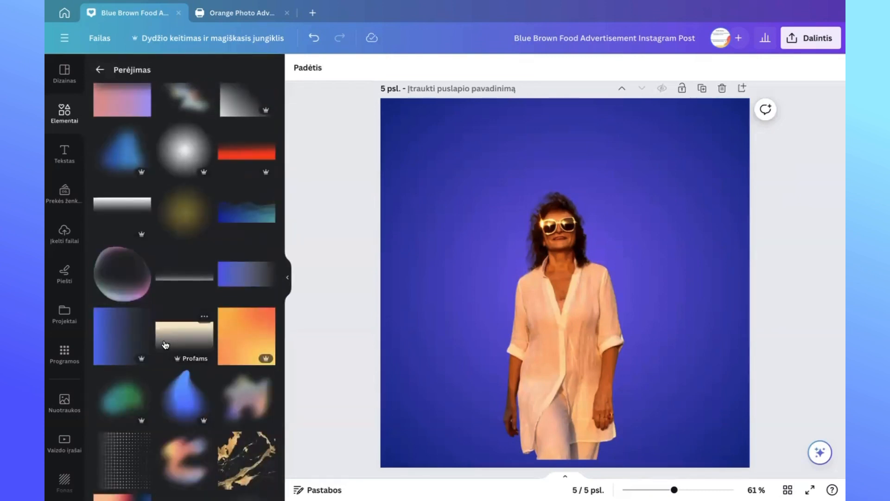
scroll(165, 344, "down", 1)
scroll(165, 345, "down", 5)
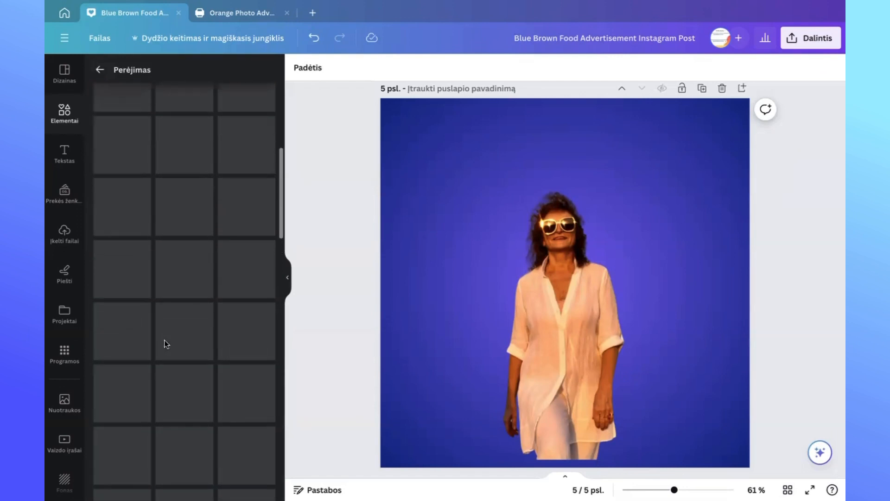
scroll(164, 342, "up", 2)
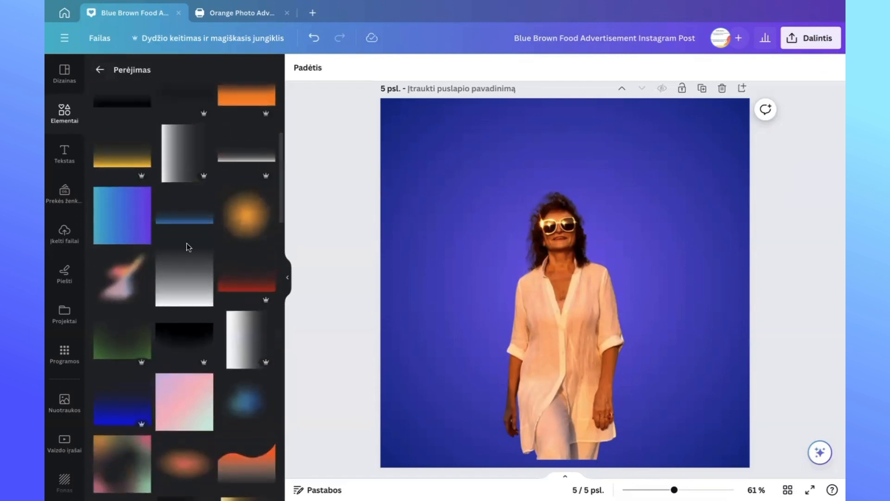
left_click(181, 220)
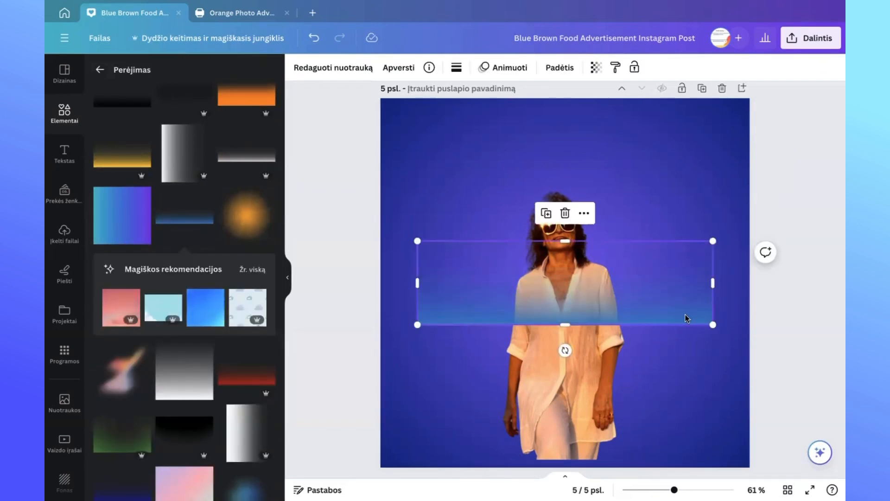
left_click(288, 281)
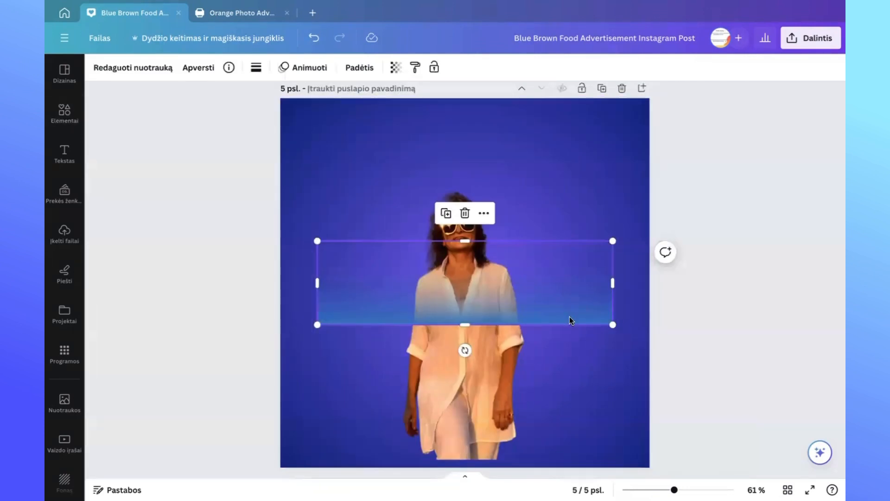
- Align the blue fade with the page's bottom edge, enlarge it to about 1204 × 342, and shift the woman's photo slightly down
left_click_drag(569, 320, 572, 459)
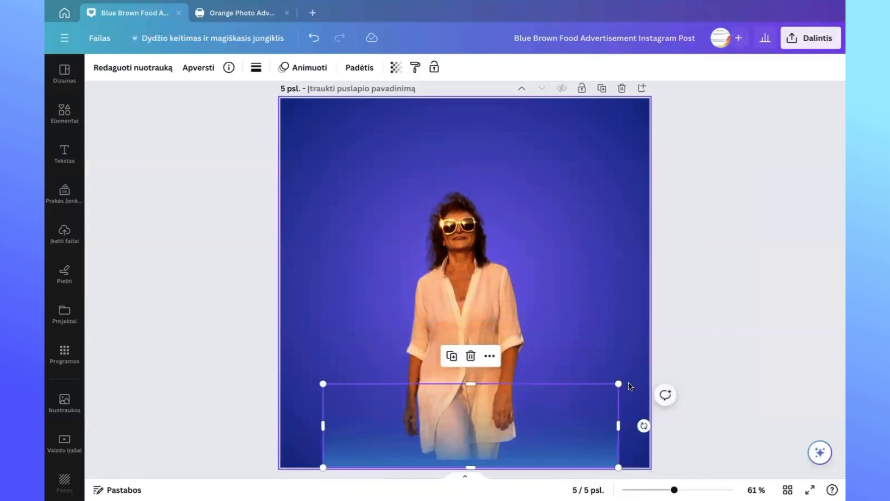
left_click_drag(619, 382, 680, 366)
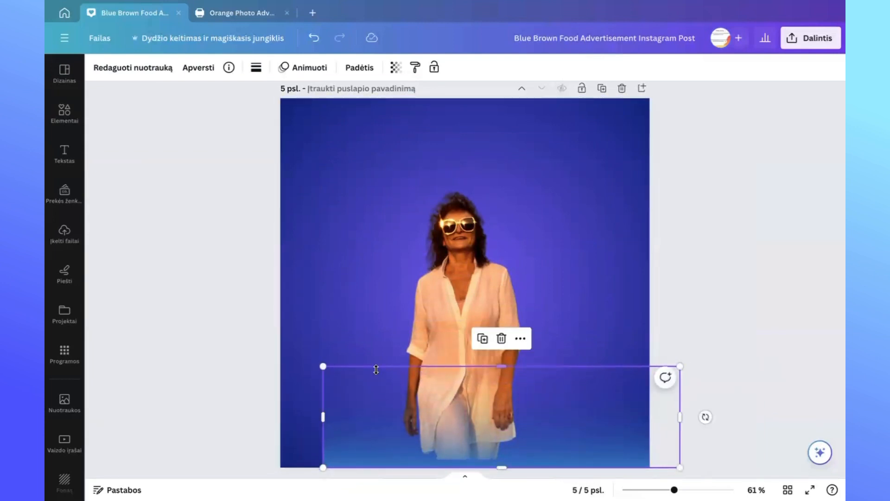
left_click_drag(324, 367, 268, 351)
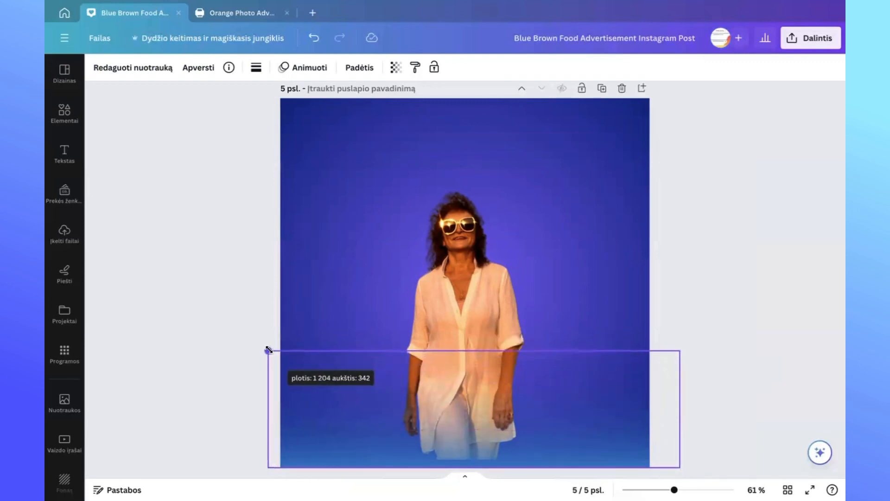
left_click_drag(435, 262, 434, 267)
left_click(119, 407)
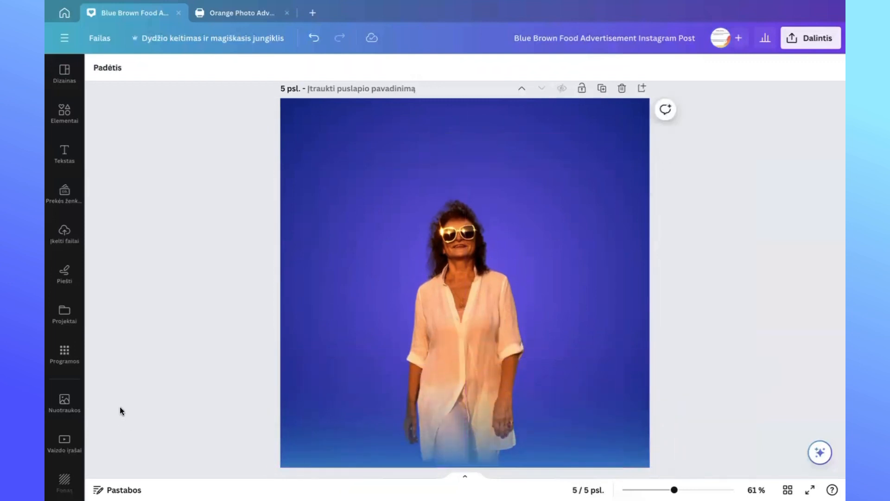
- Duplicate the blue fade twice and stack both copies along the page's bottom edge to strengthen the gradient over the woman's legs
left_click(487, 381)
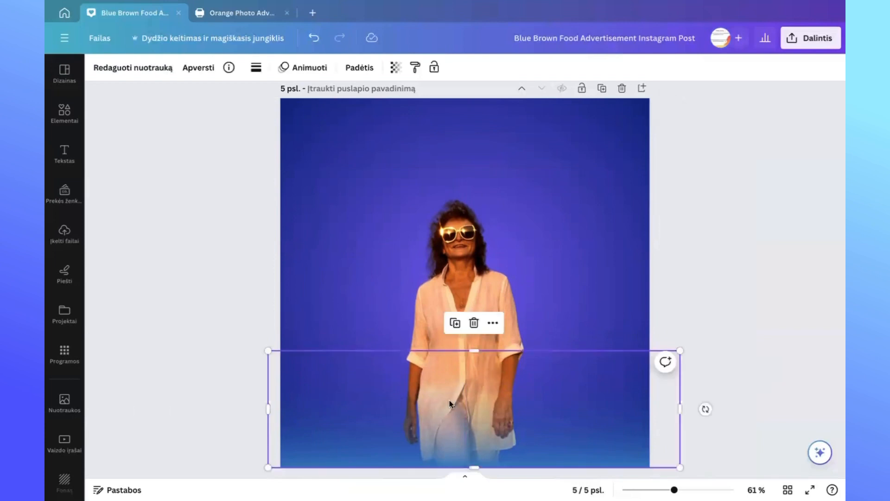
left_click(455, 325)
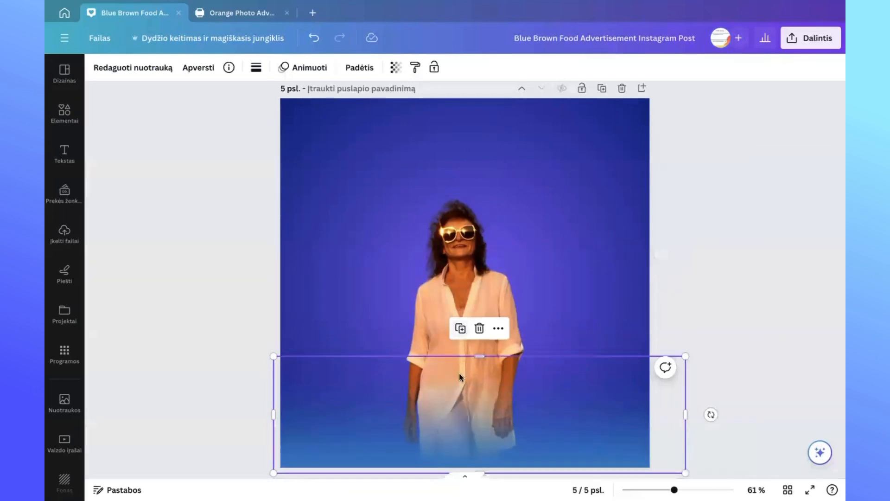
left_click_drag(479, 406, 479, 400)
left_click(464, 324)
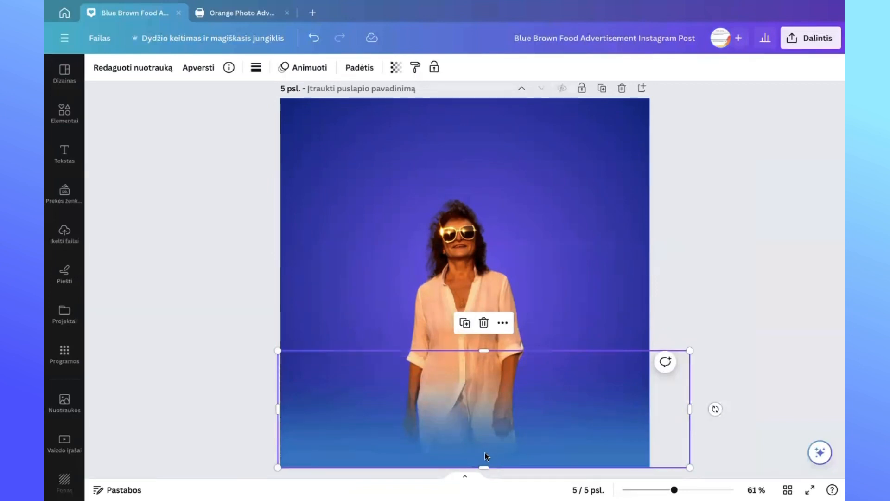
left_click_drag(486, 452, 482, 452)
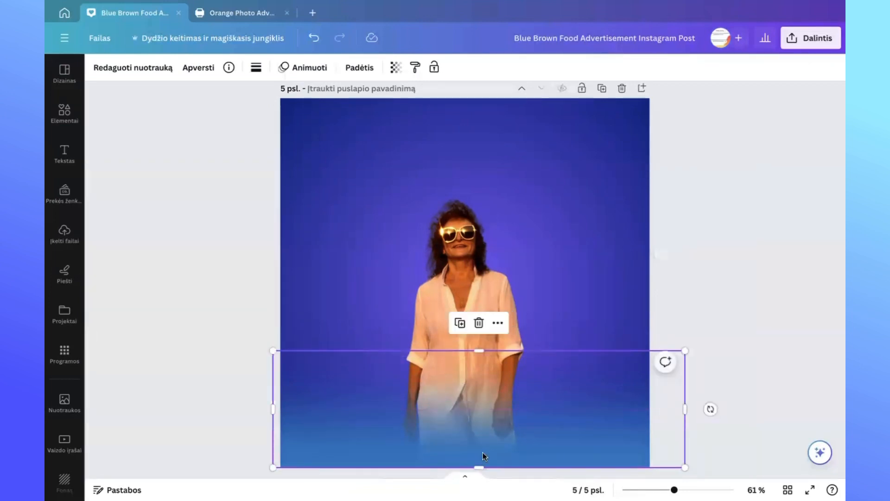
left_click(765, 240)
- Add a subheading text box and place it over the blue fade near the page's bottom edge
scroll(704, 339, "down", 1)
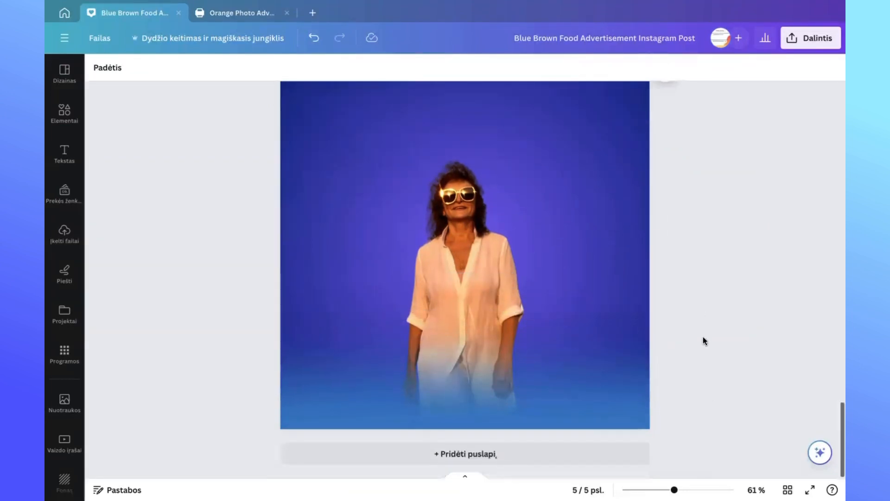
scroll(703, 337, "up", 1)
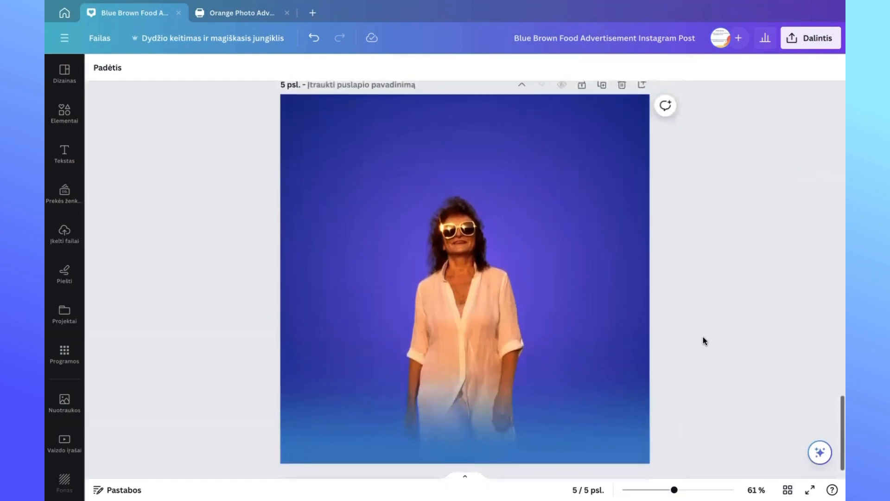
scroll(703, 338, "down", 1)
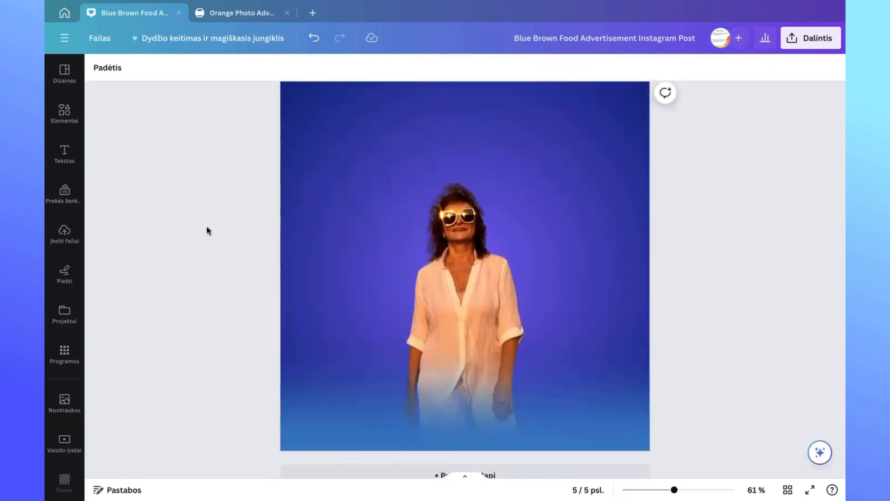
left_click(64, 153)
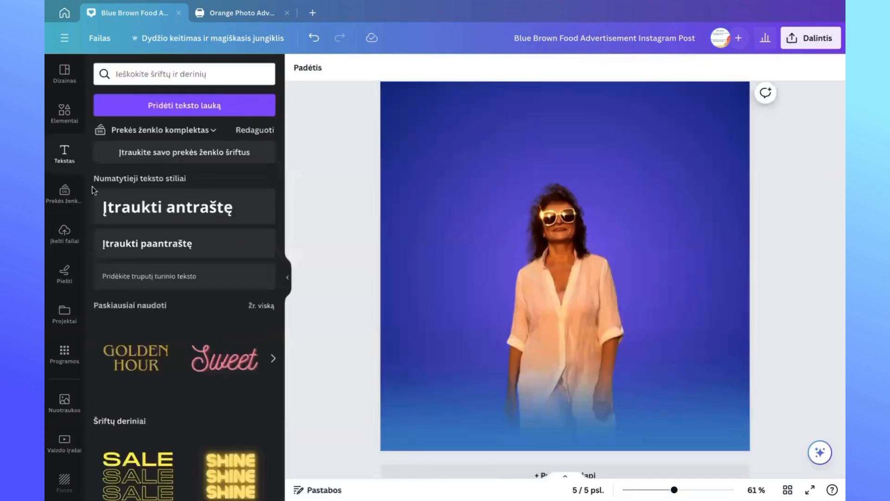
left_click(199, 242)
left_click(329, 316)
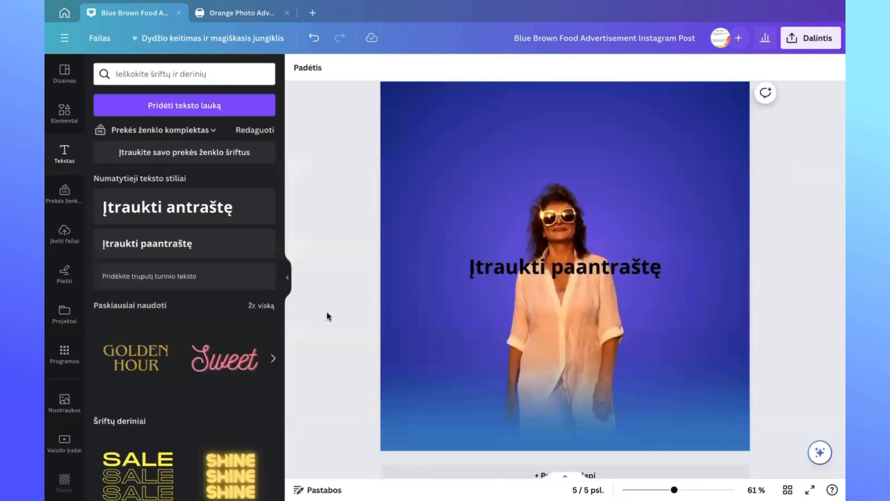
left_click(287, 277)
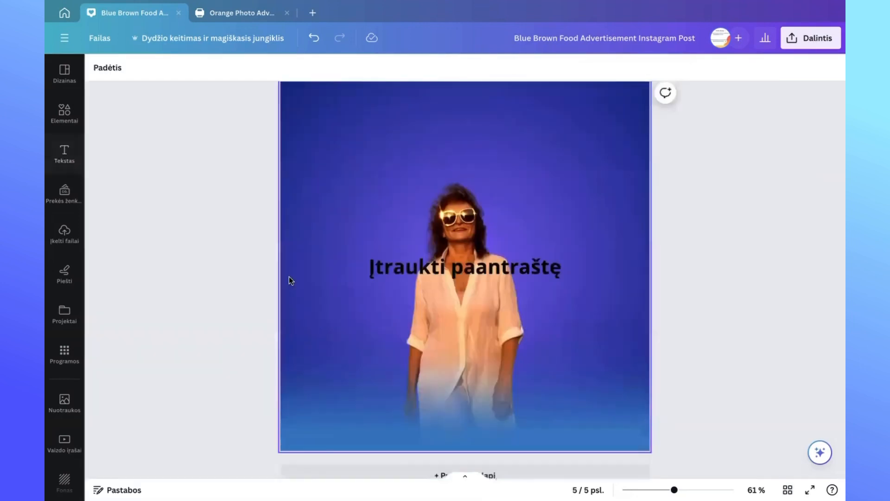
left_click(500, 266)
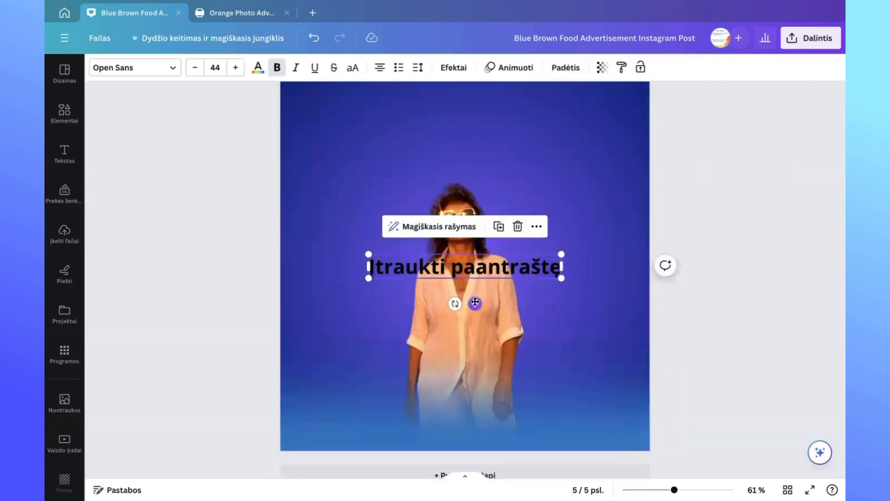
left_click_drag(475, 302, 480, 458)
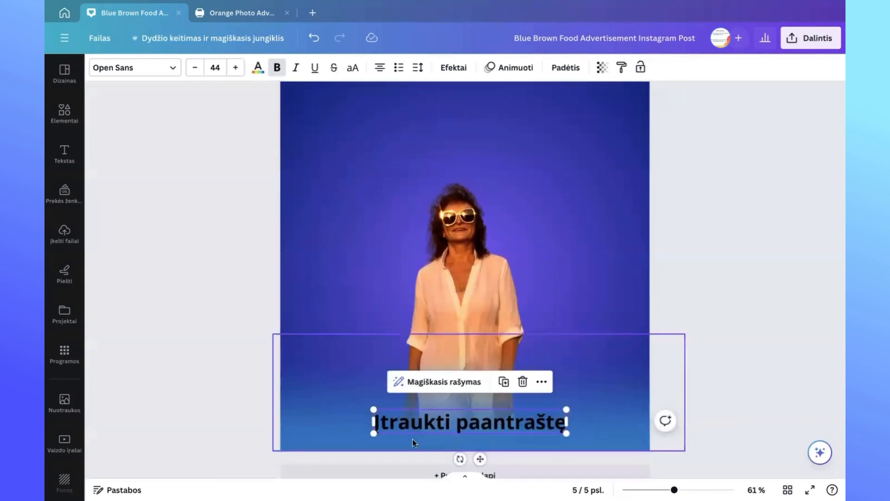
- Duplicate the subheading text box and place the copy above the woman's head
left_click(505, 382)
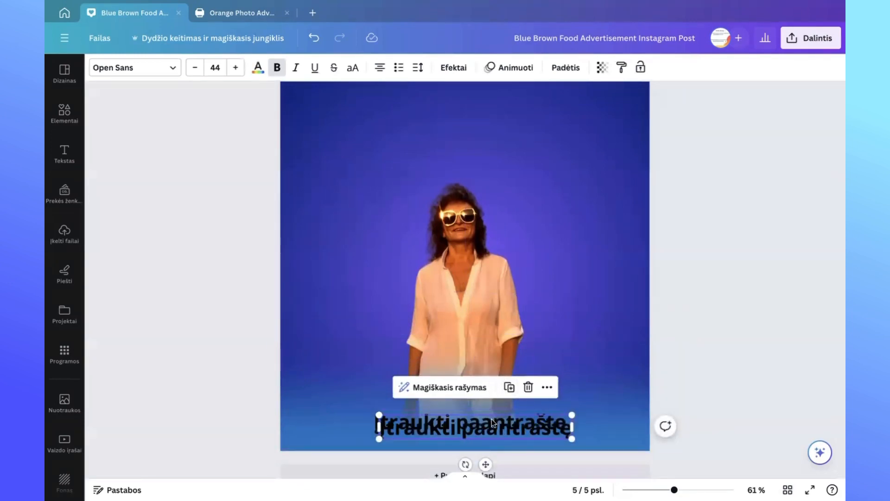
left_click_drag(488, 430, 475, 138)
scroll(736, 162, "up", 2)
scroll(736, 162, "down", 1)
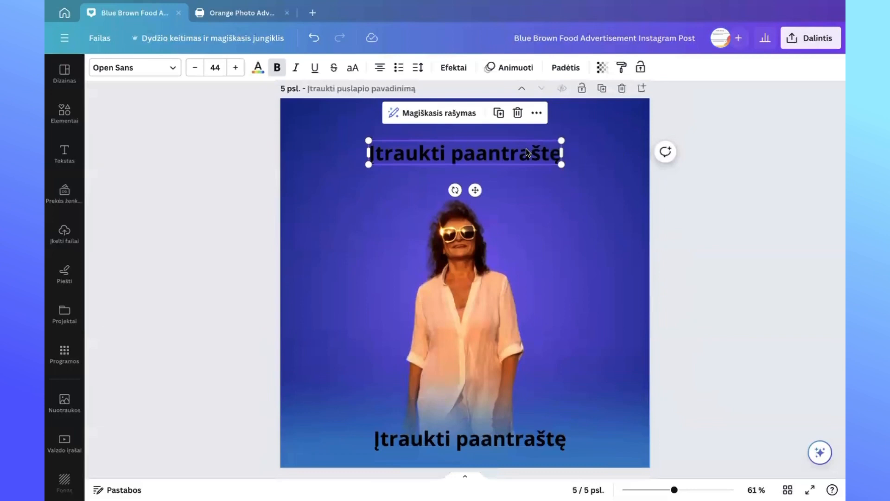
left_click_drag(526, 148, 517, 152)
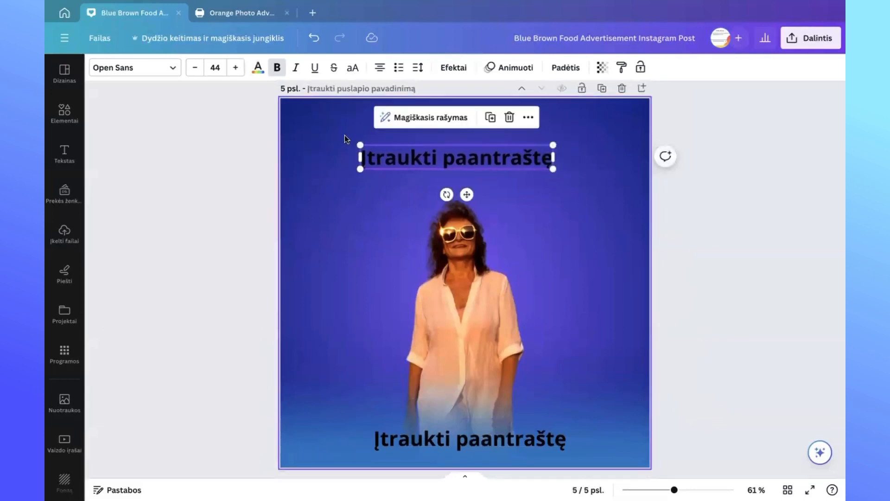
- Change the text color of the subheading above the woman's head to white and deselect it
left_click(257, 68)
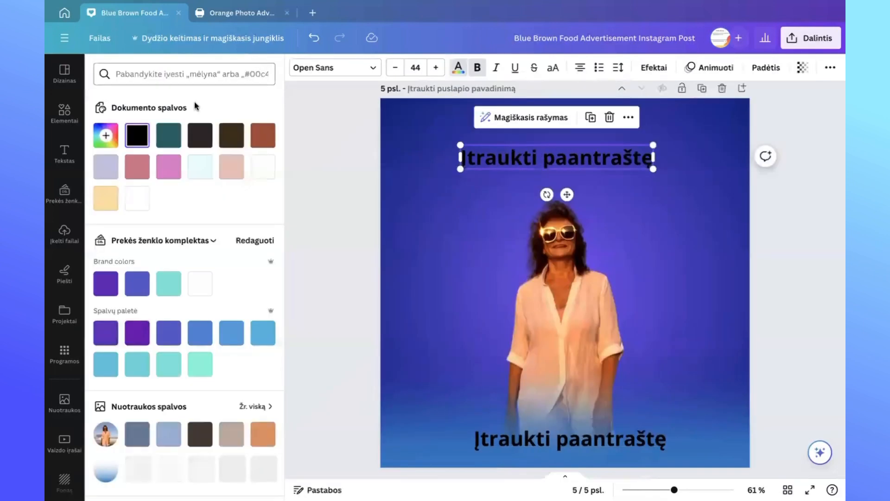
left_click(138, 198)
key("Escape")
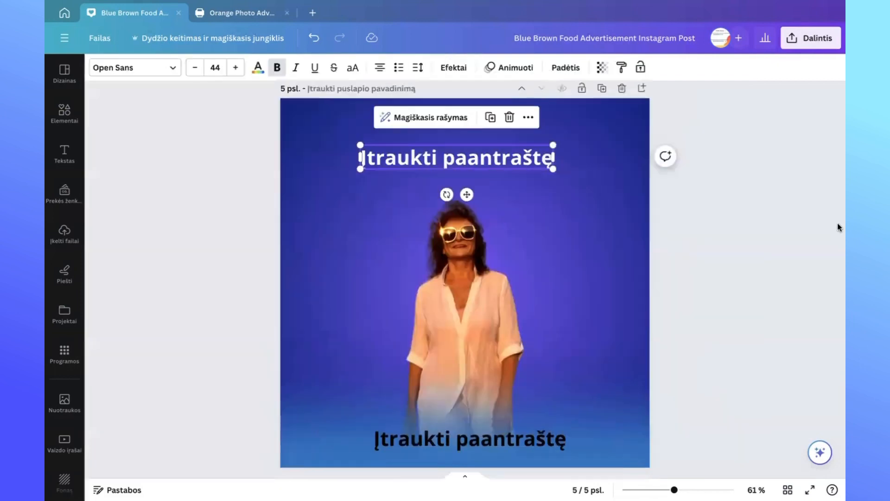
left_click(751, 242)
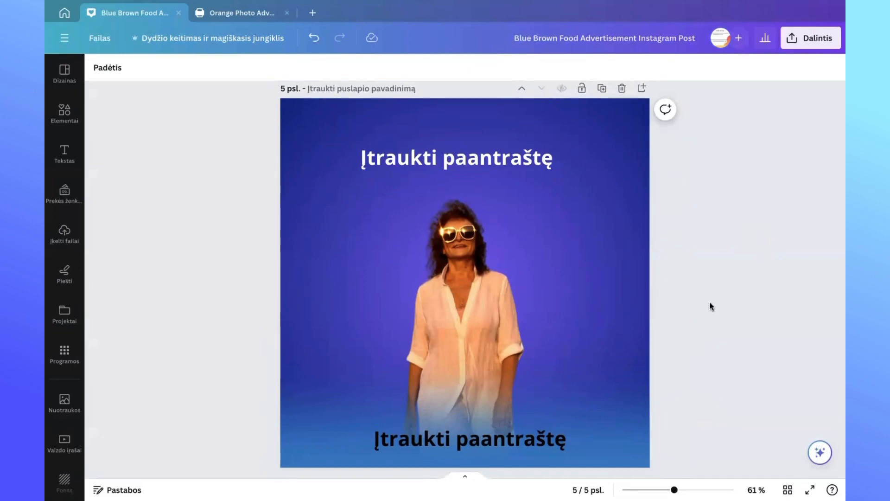
- Review all five advertisement pages, comparing the ice cream and online course templates with the donut, serum and woman's photo designs
scroll(710, 306, "down", 1)
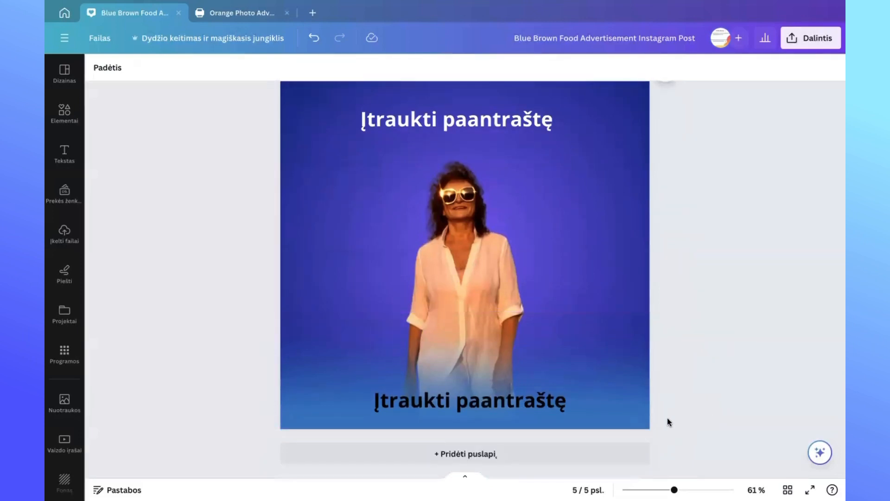
scroll(713, 326, "up", 10)
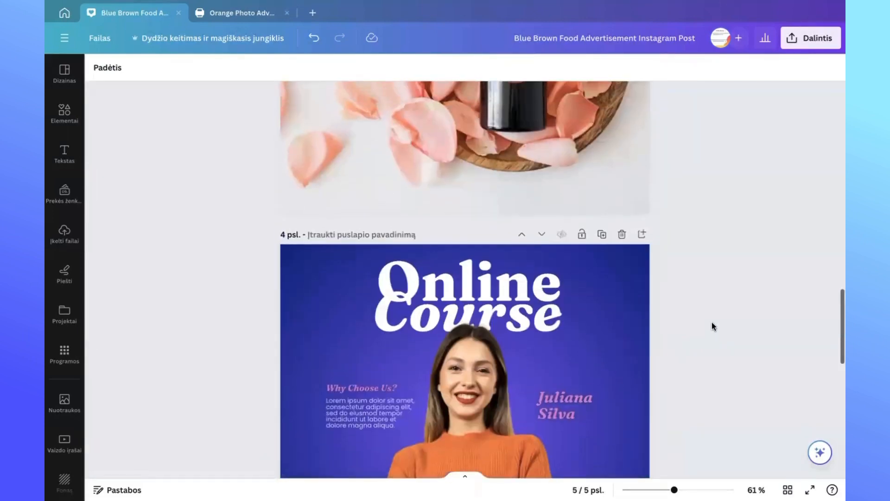
scroll(713, 326, "down", 5)
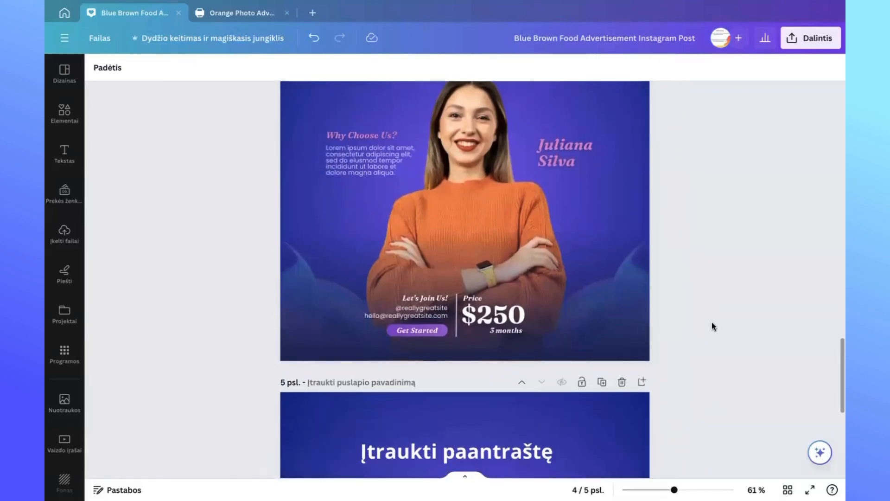
scroll(713, 326, "up", 8)
scroll(713, 326, "up", 10)
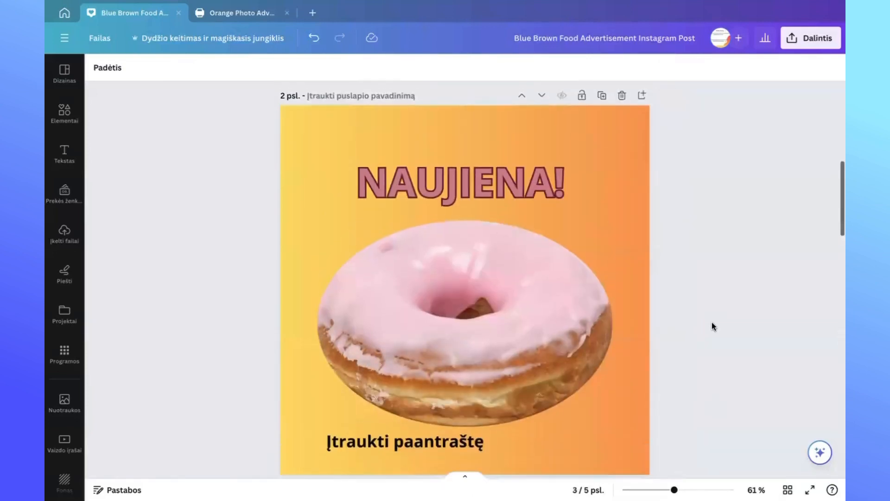
scroll(713, 326, "up", 8)
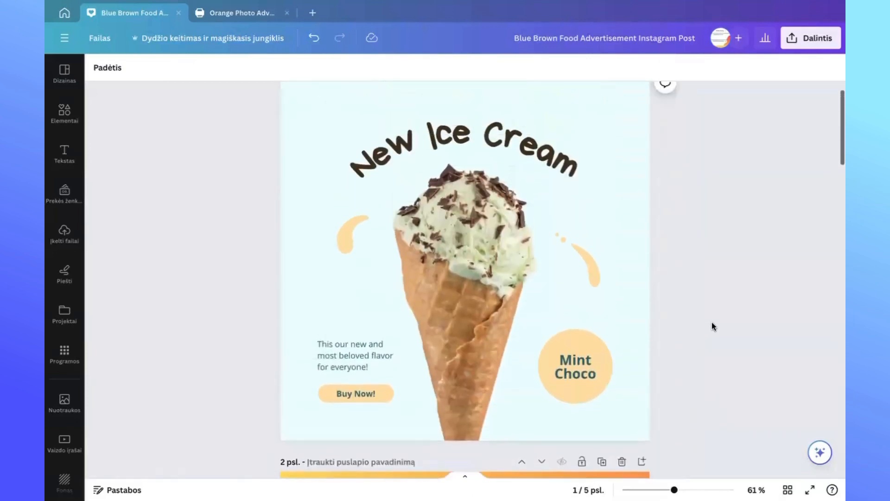
scroll(713, 326, "up", 1)
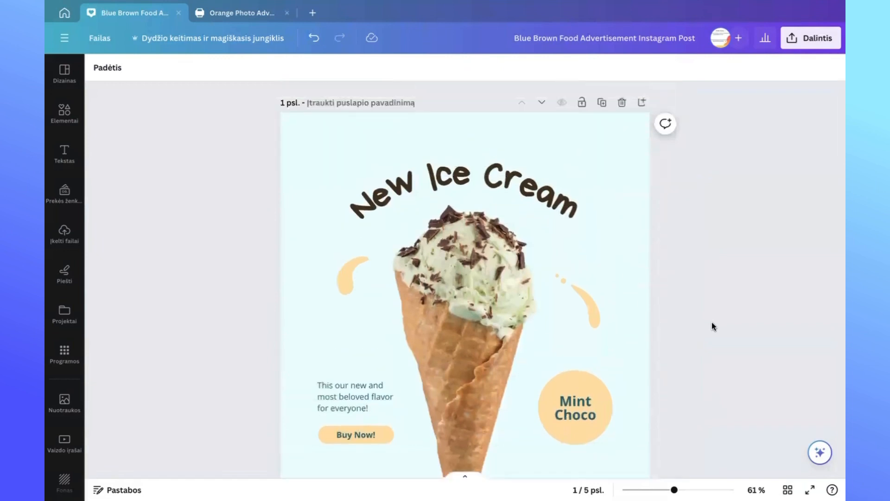
scroll(713, 323, "down", 5)
scroll(712, 323, "down", 6)
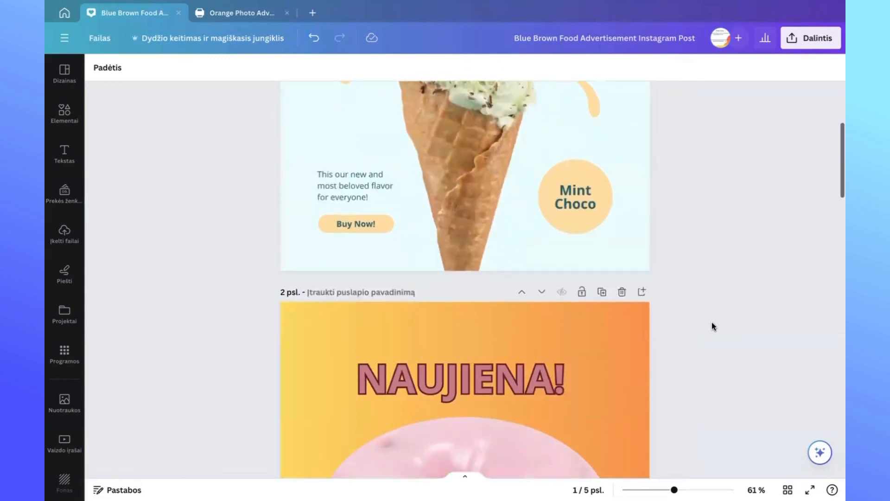
scroll(713, 323, "down", 8)
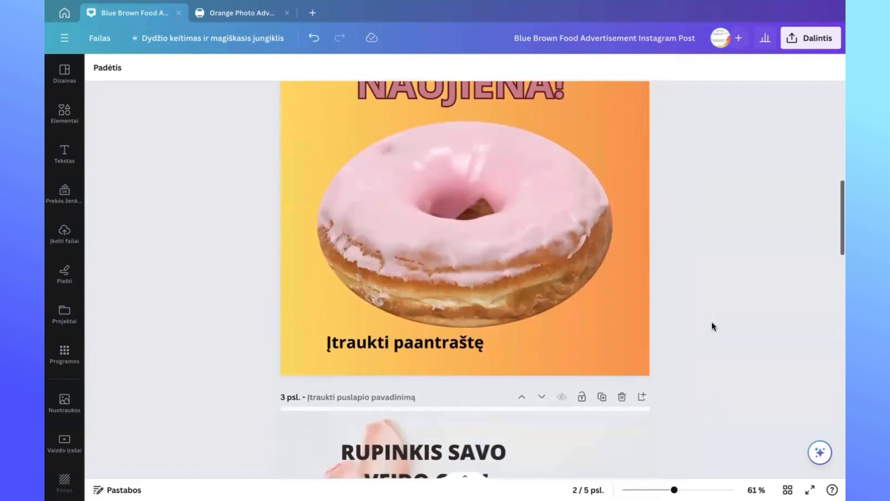
scroll(712, 325, "down", 7)
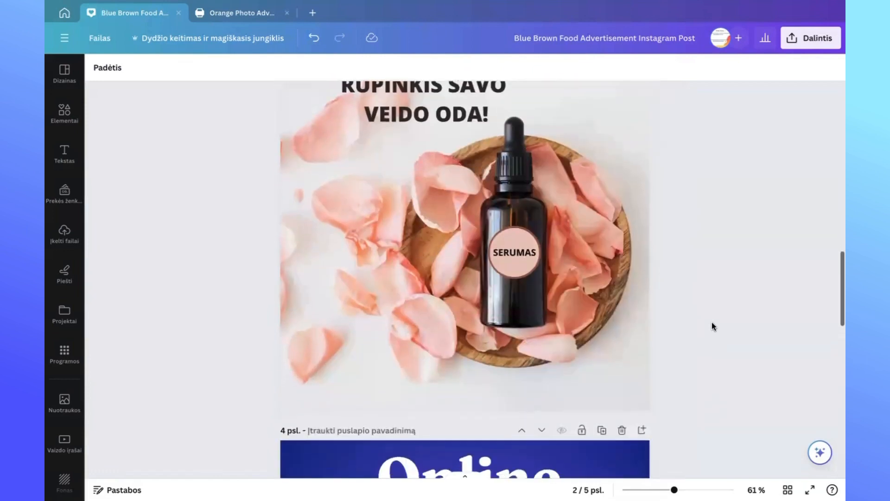
scroll(712, 323, "down", 12)
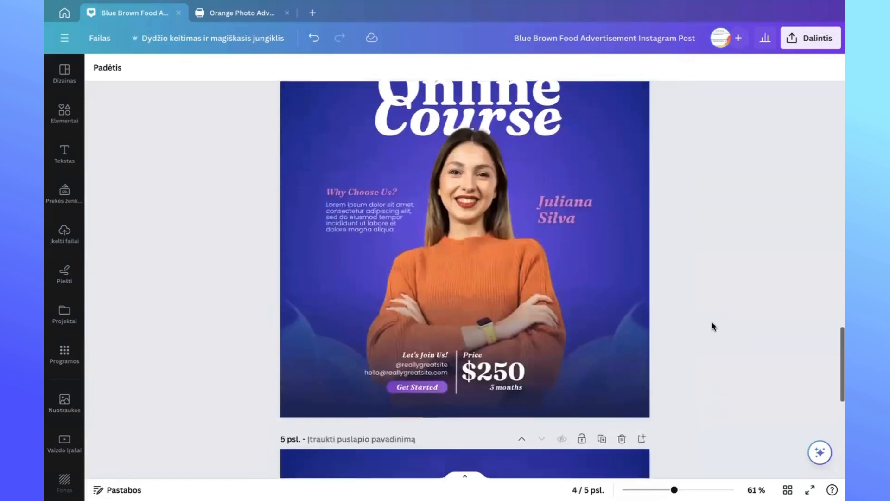
scroll(713, 326, "up", 17)
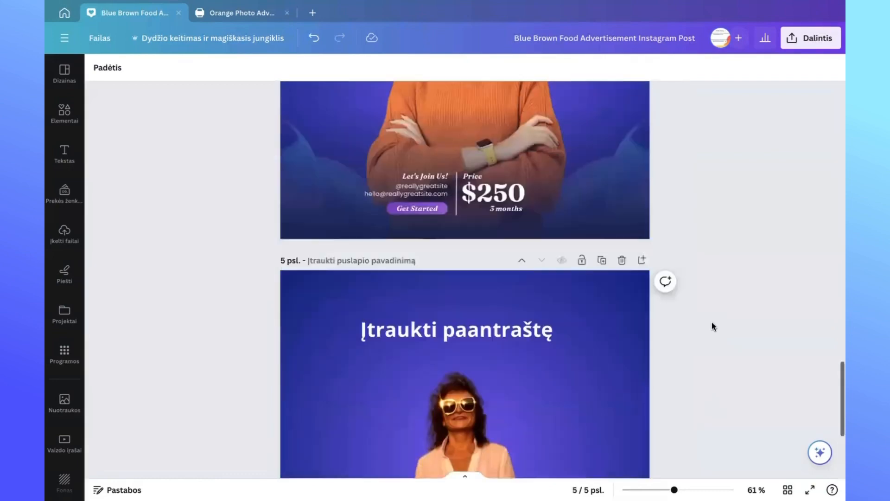
scroll(712, 322, "up", 8)
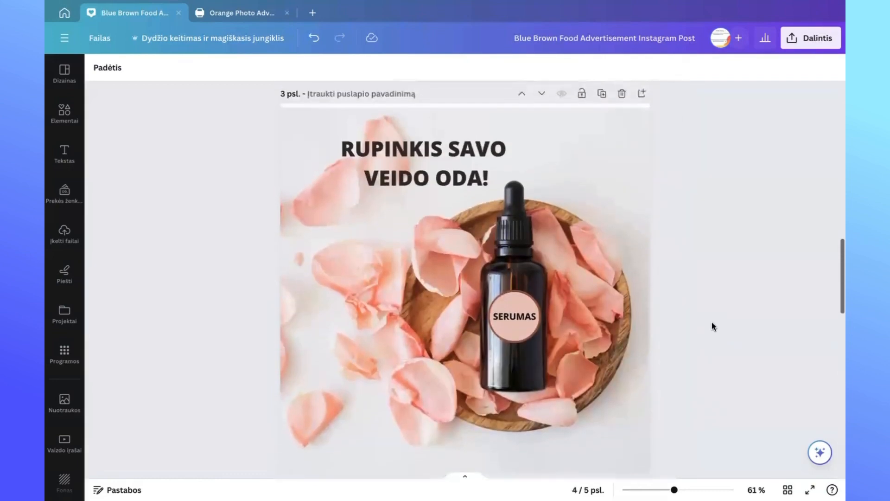
scroll(713, 326, "up", 10)
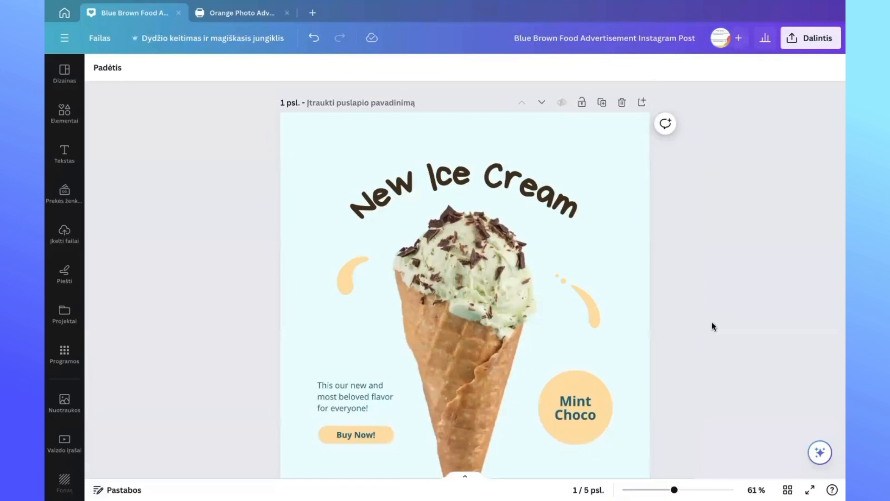
scroll(712, 323, "down", 10)
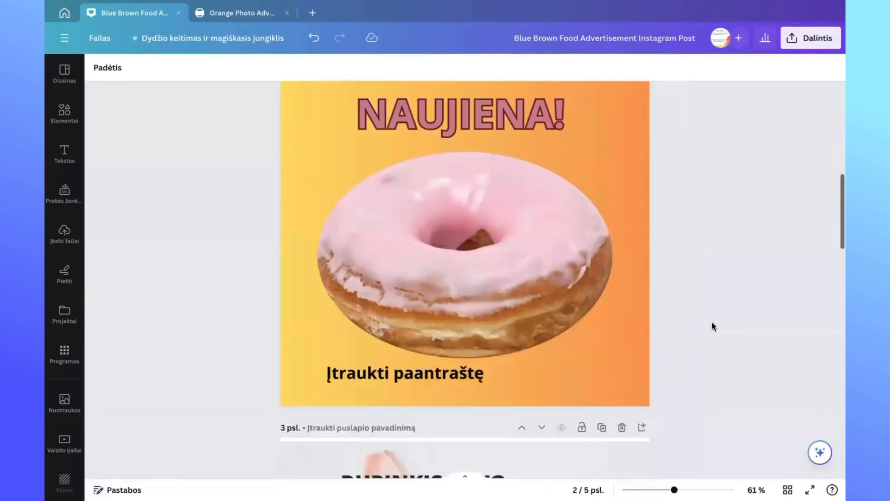
scroll(712, 326, "down", 10)
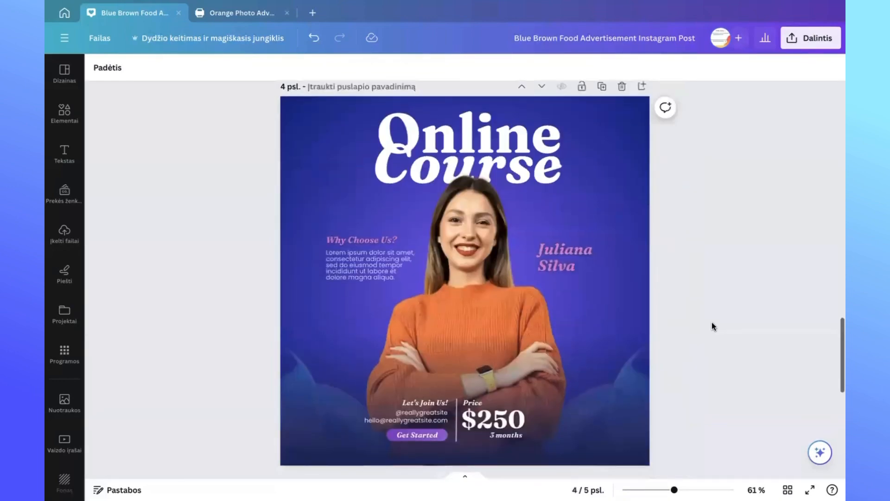